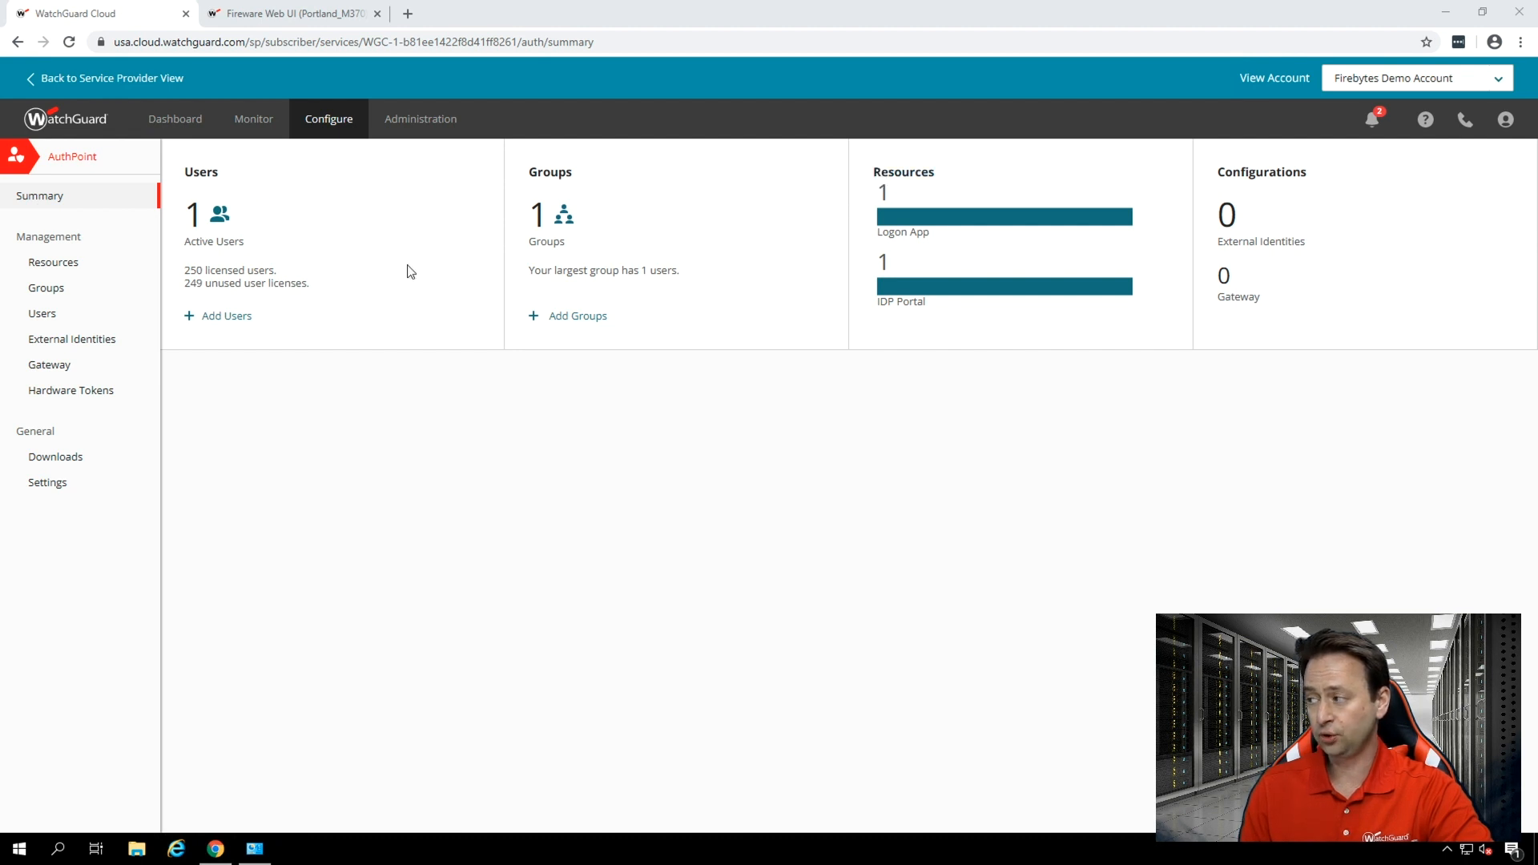
Start adding a RADIUS Client resource in the AuthPoint resource management.
click(61, 272)
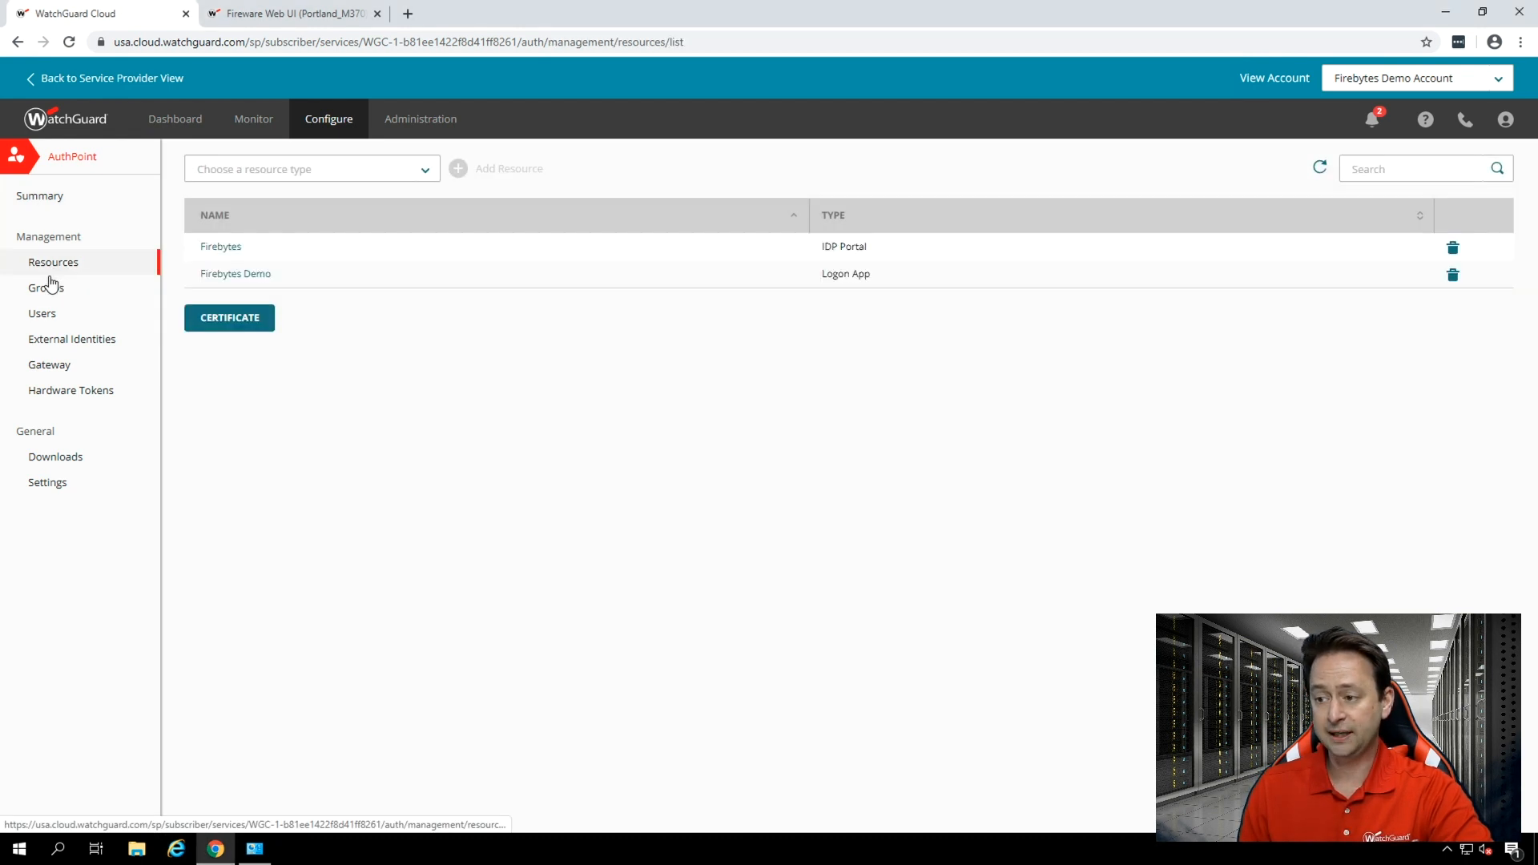
click(49, 371)
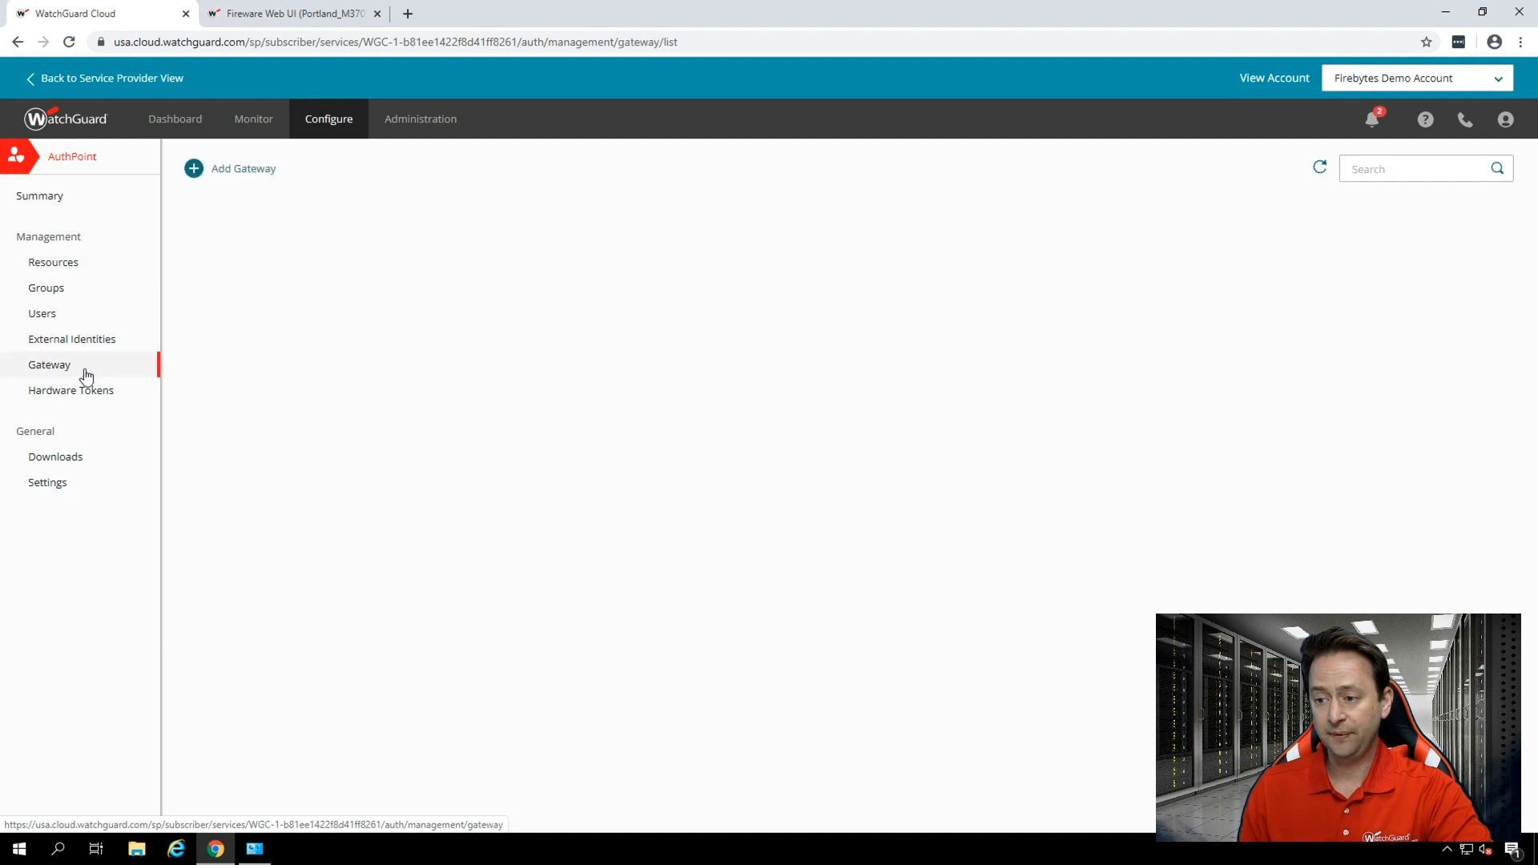
click(53, 266)
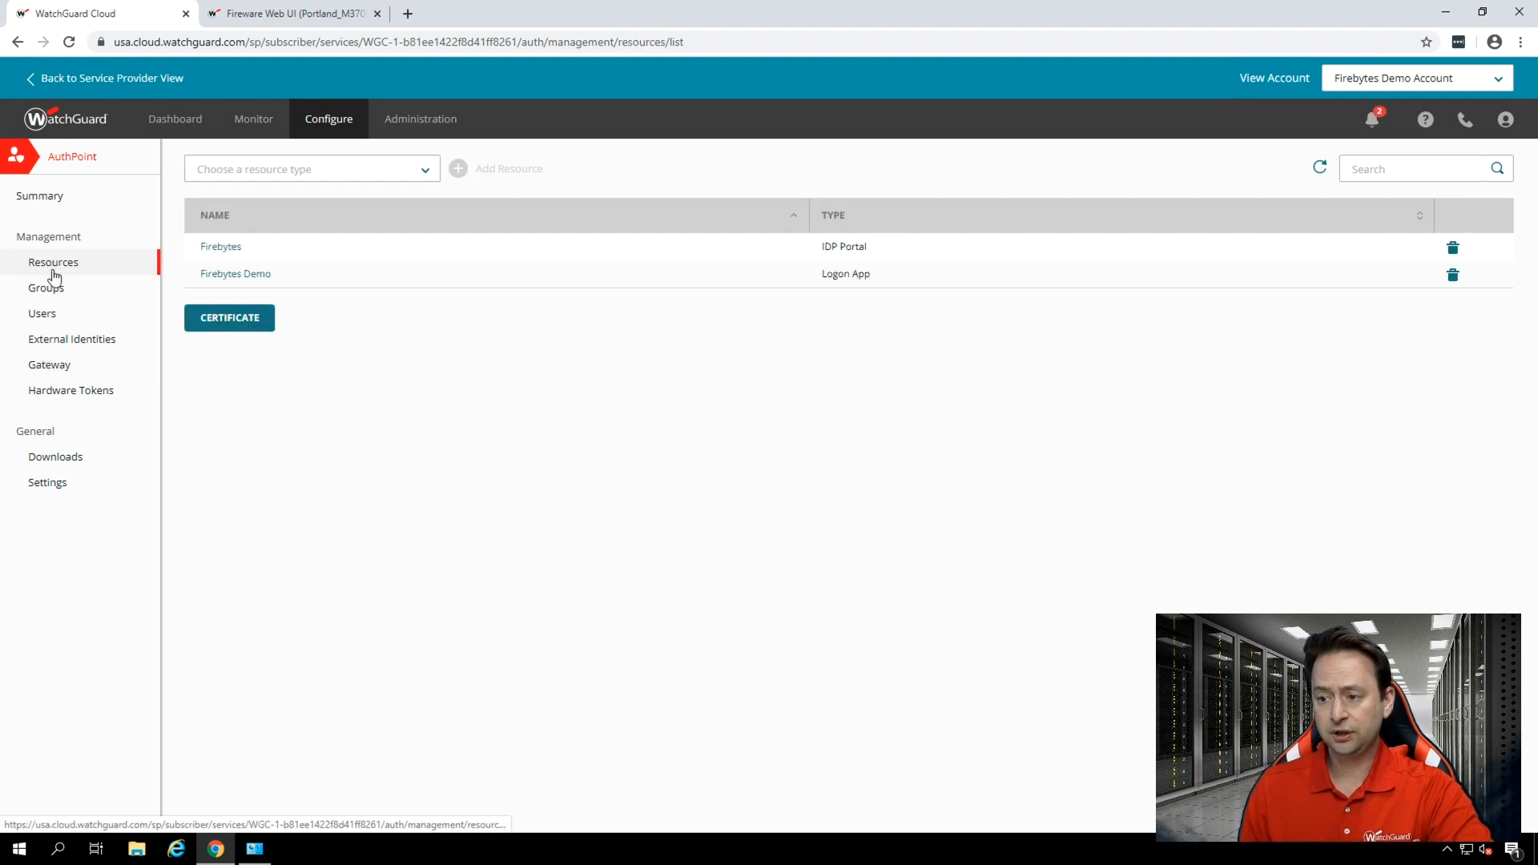
click(424, 174)
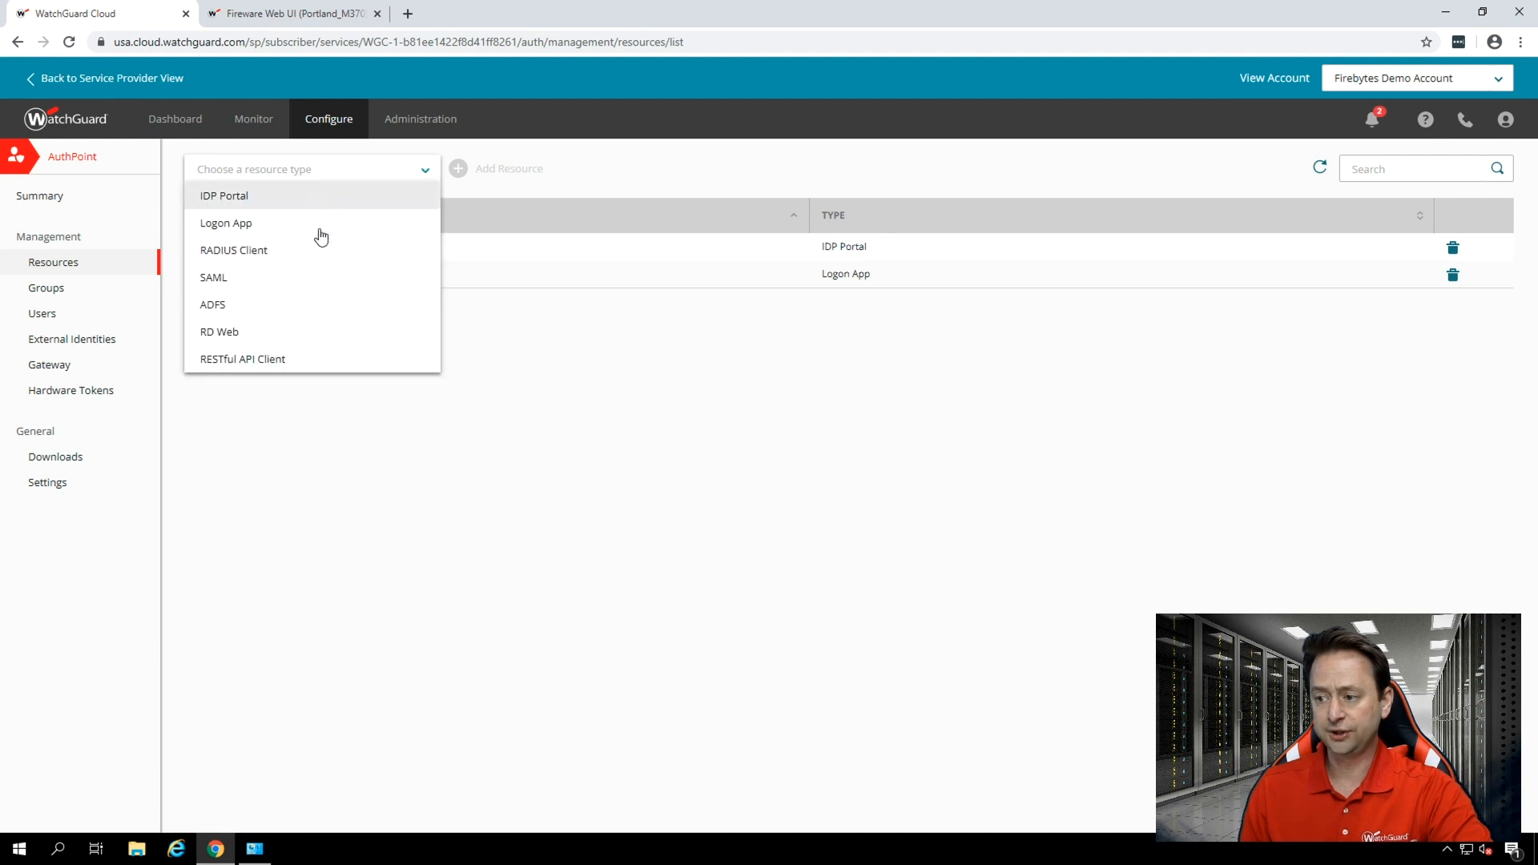
click(302, 250)
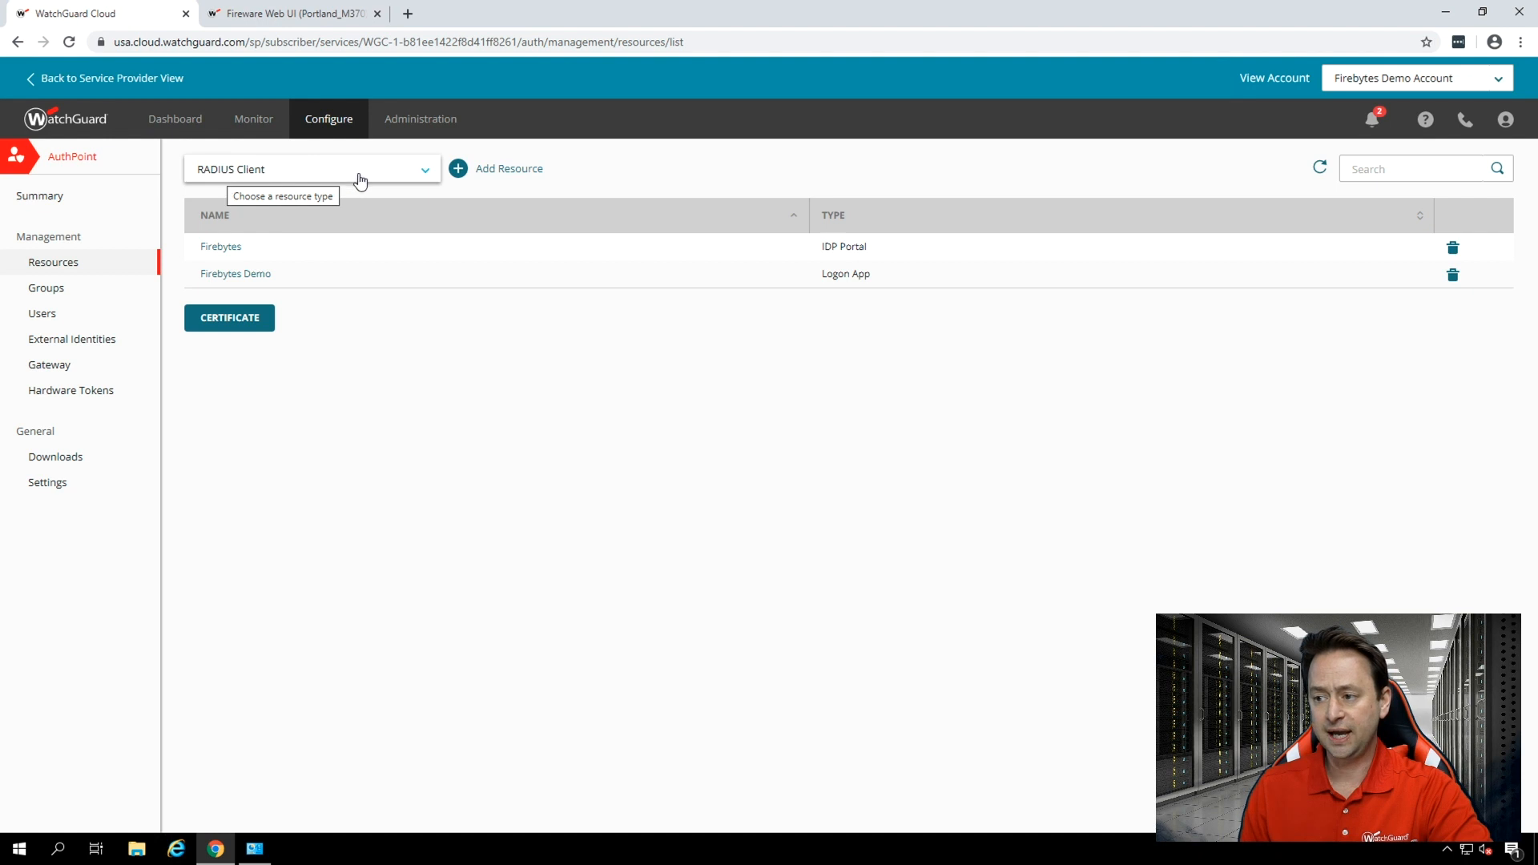
click(513, 170)
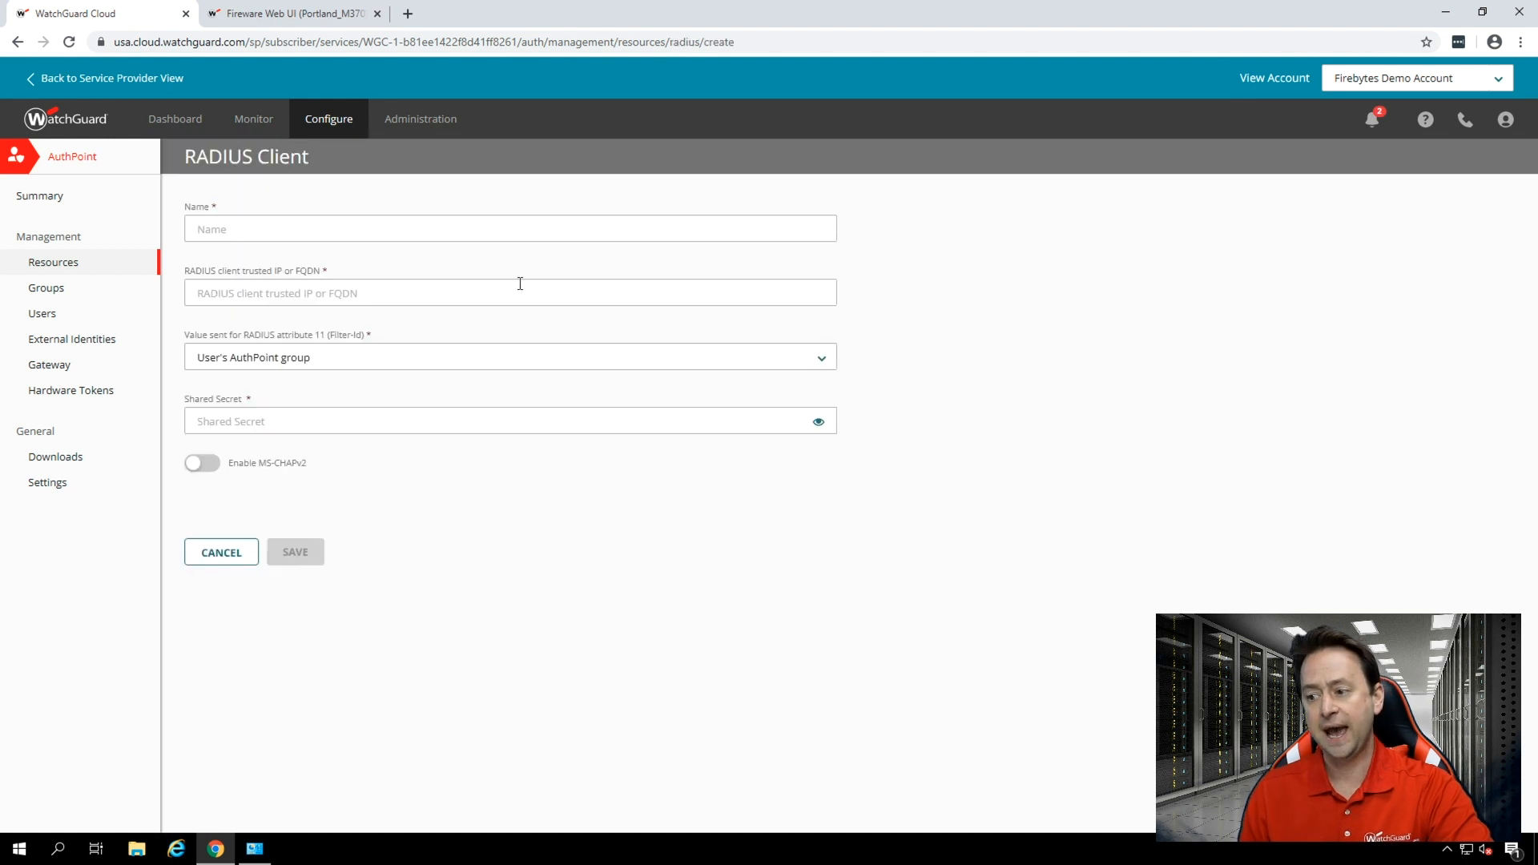
Name the RADIUS client M370 Firewall and set its trusted IP to 10.50.0.1.
click(364, 235)
text(M37)
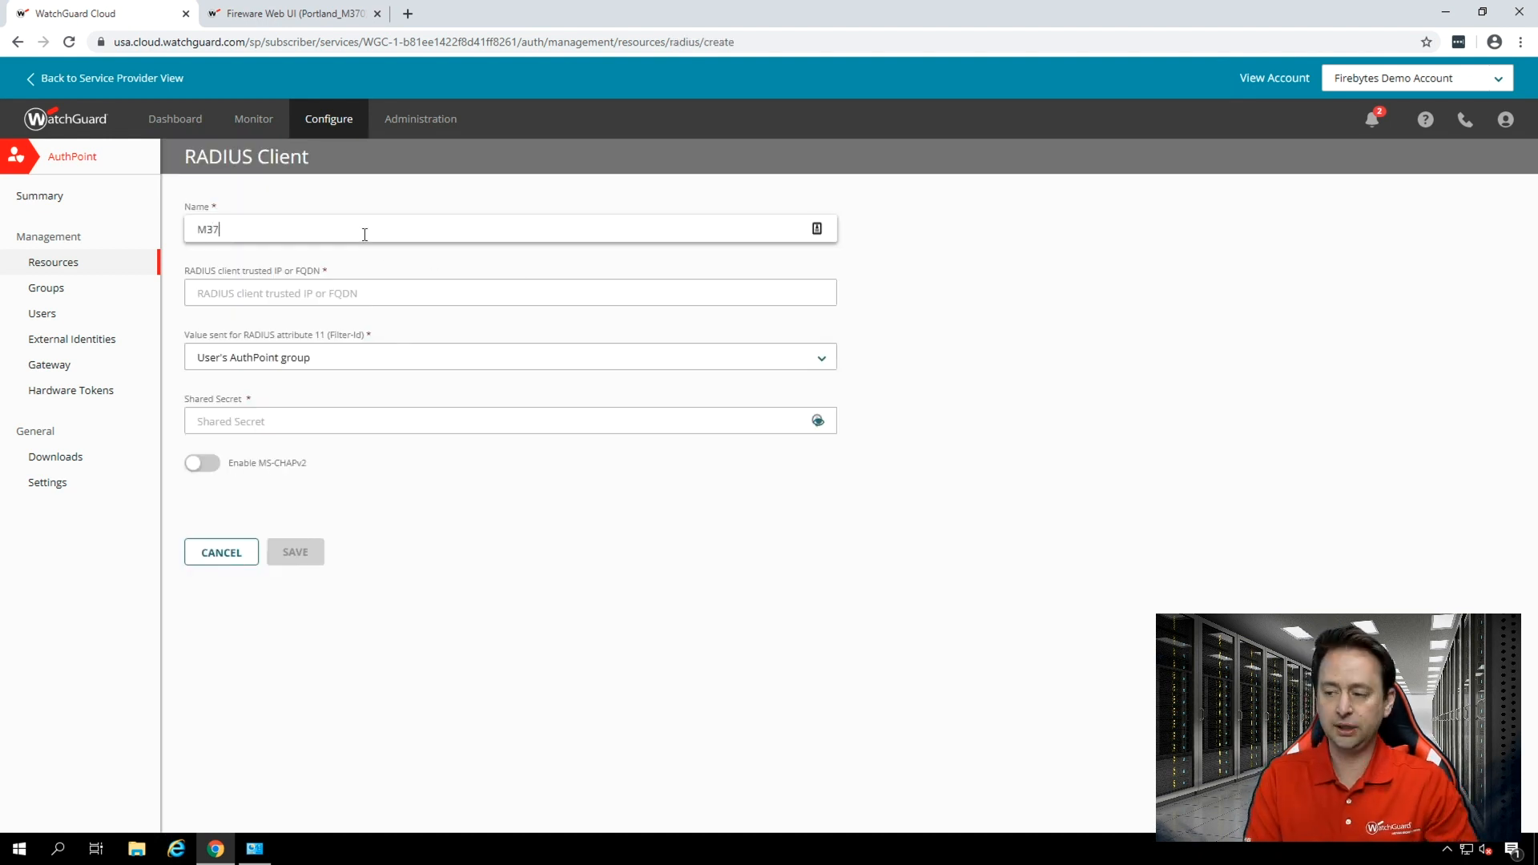
text(00)
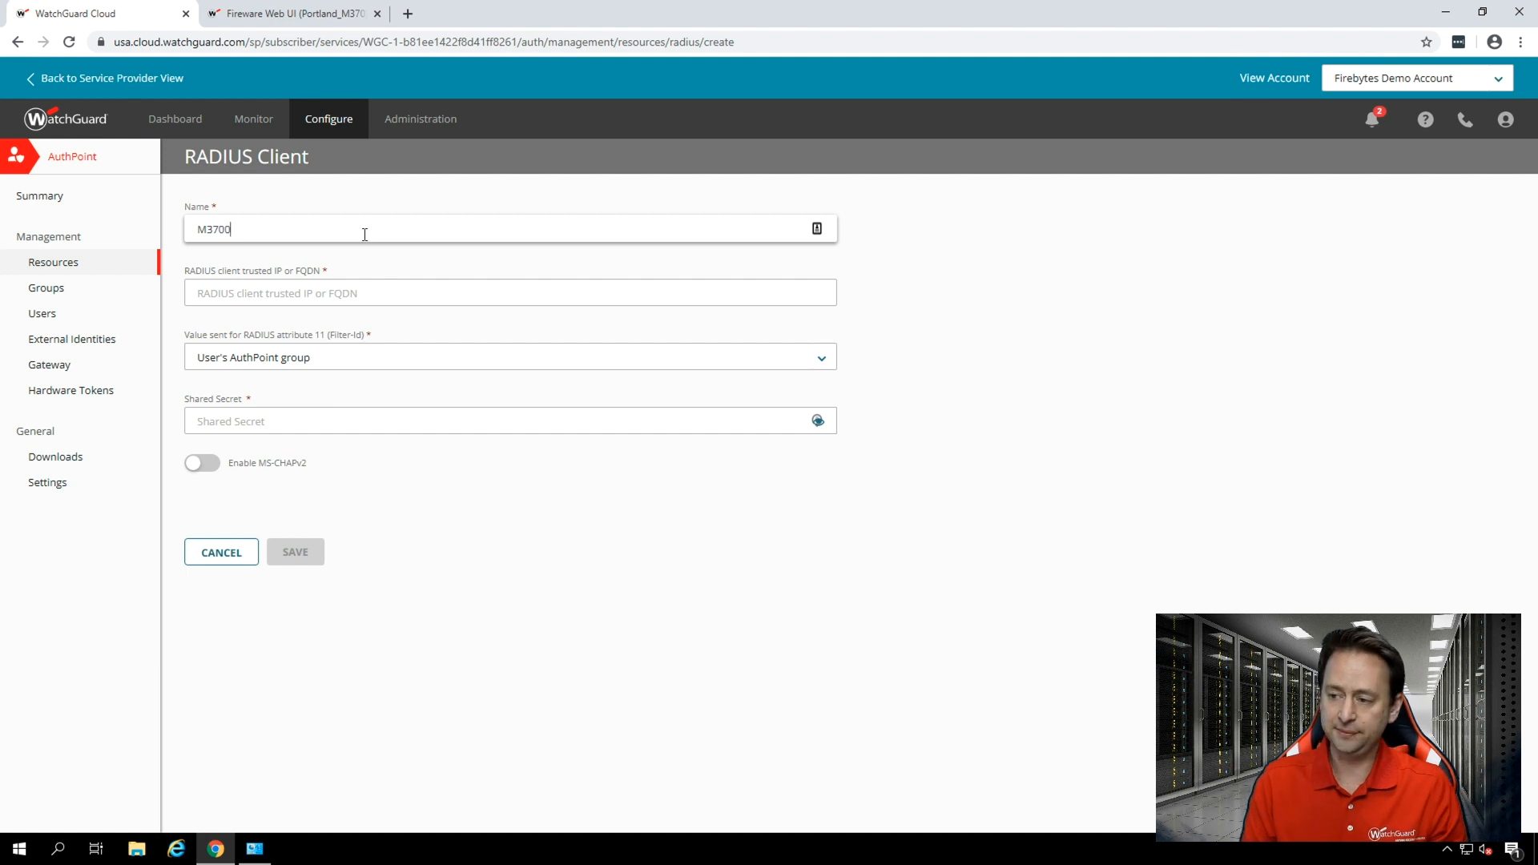
key(BackSpace)
text(Firewall)
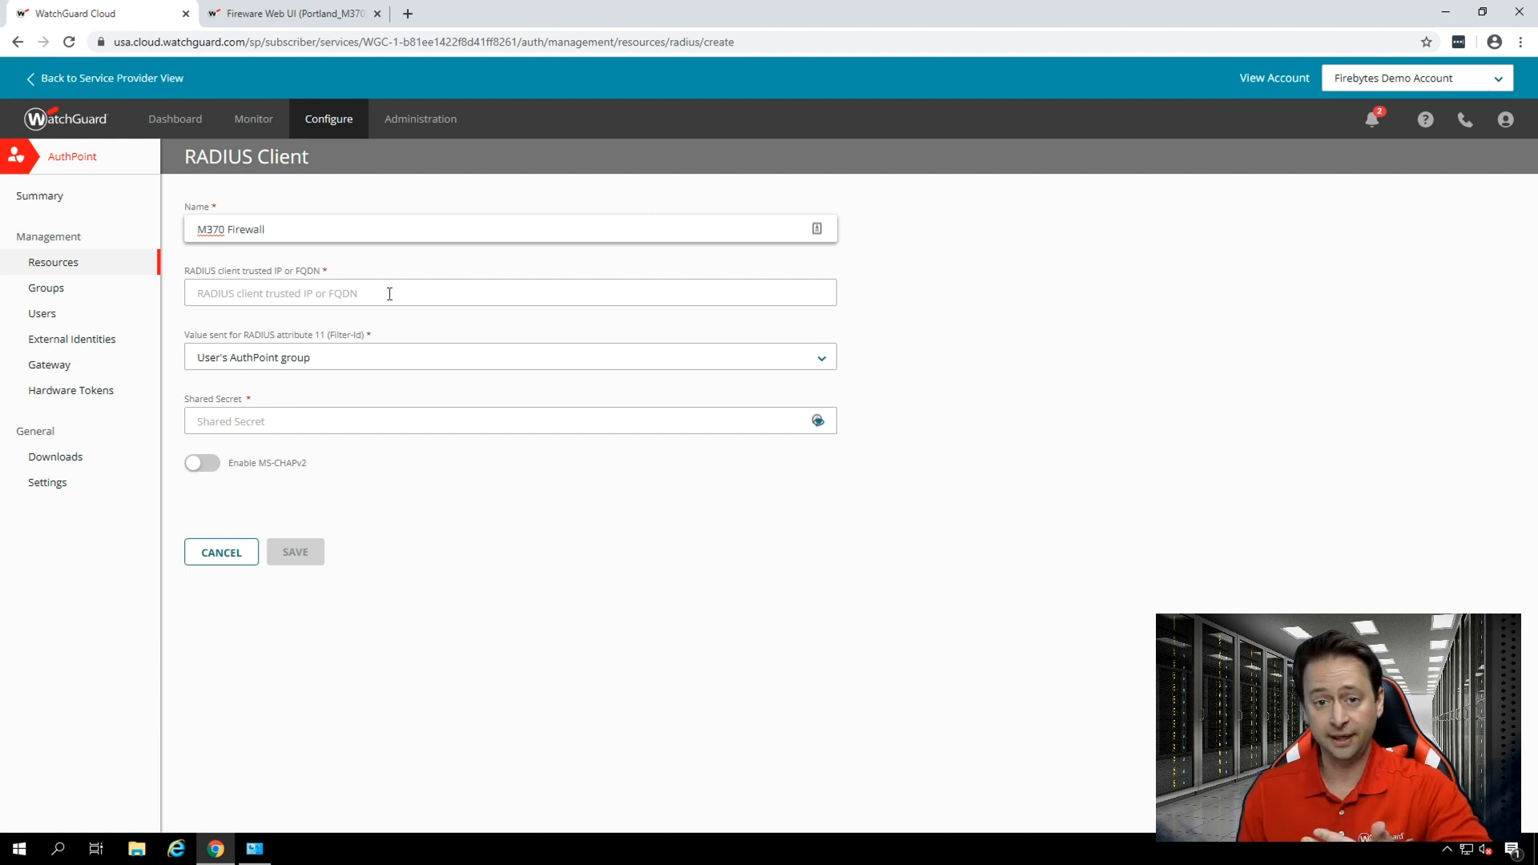
click(385, 294)
text(10)
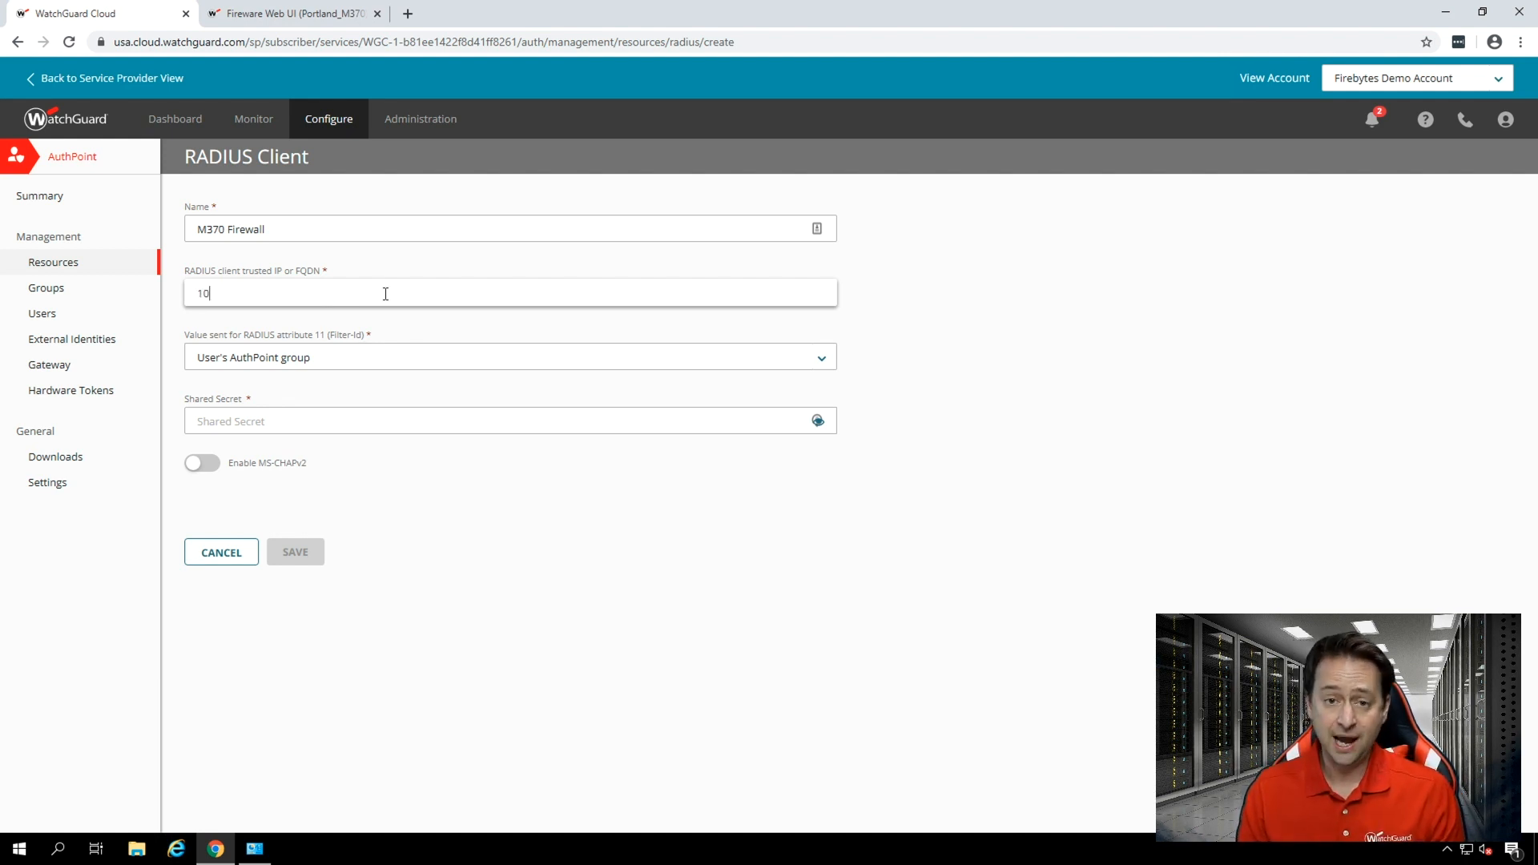
text(.50.0.2)
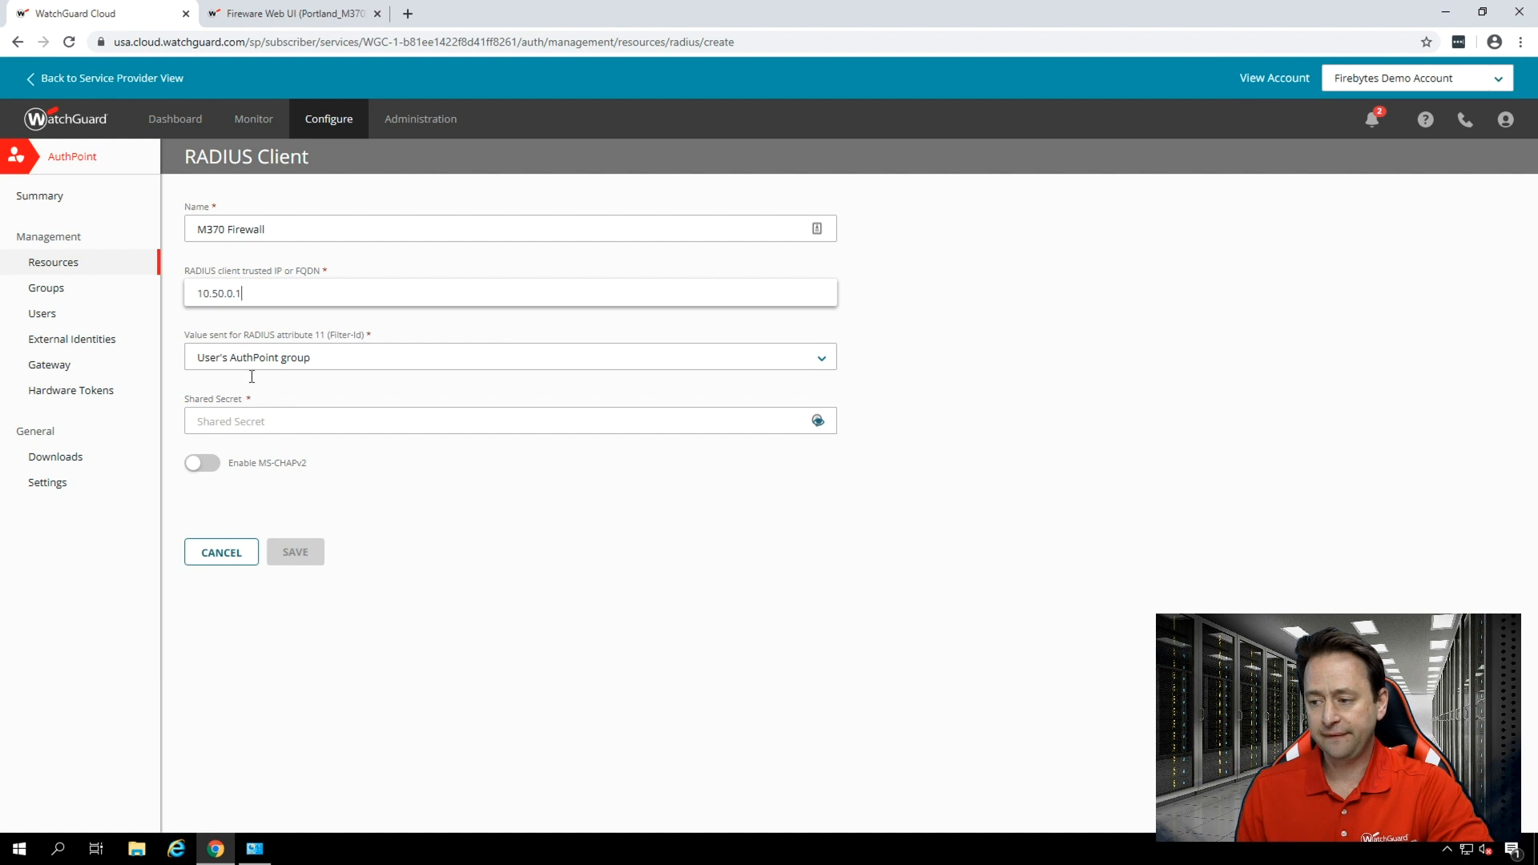
Choose User's AuthPoint group as the value for RADIUS attribute 11, enter the shared secret, and save the resource.
click(334, 366)
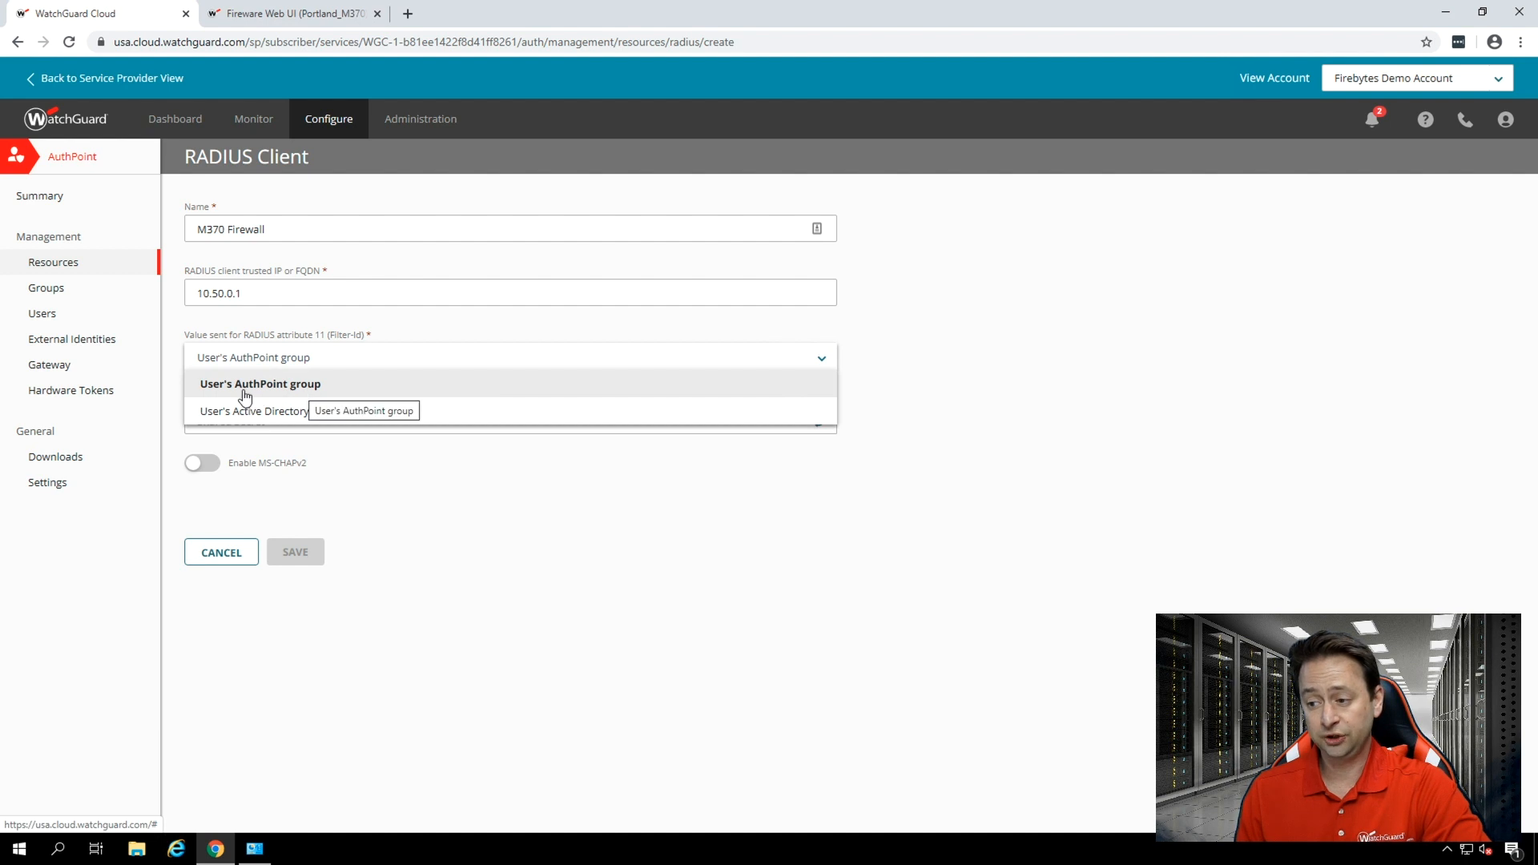
click(336, 391)
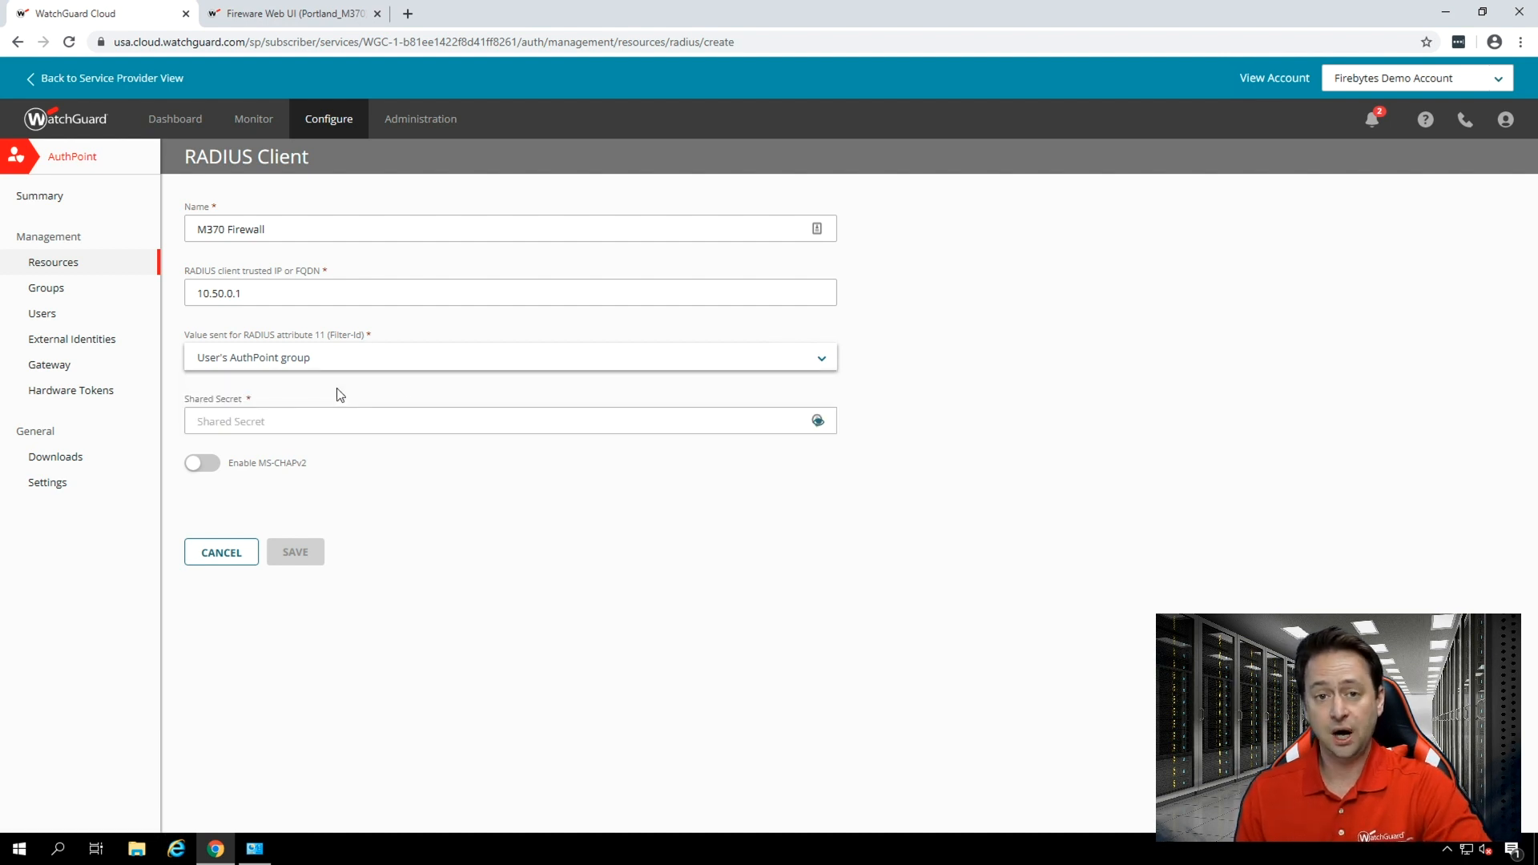
click(387, 424)
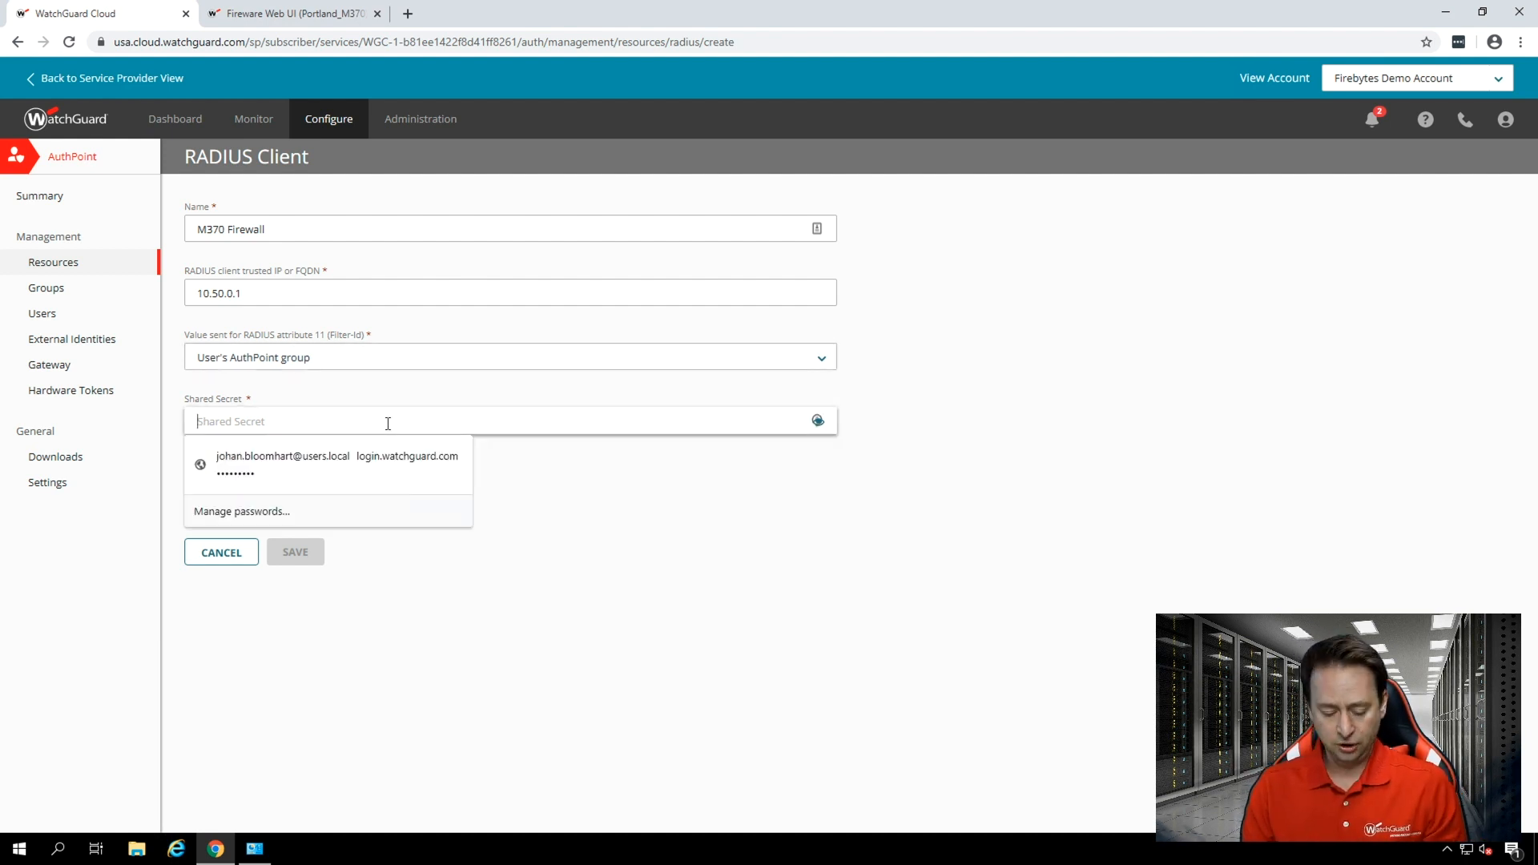
text(••)
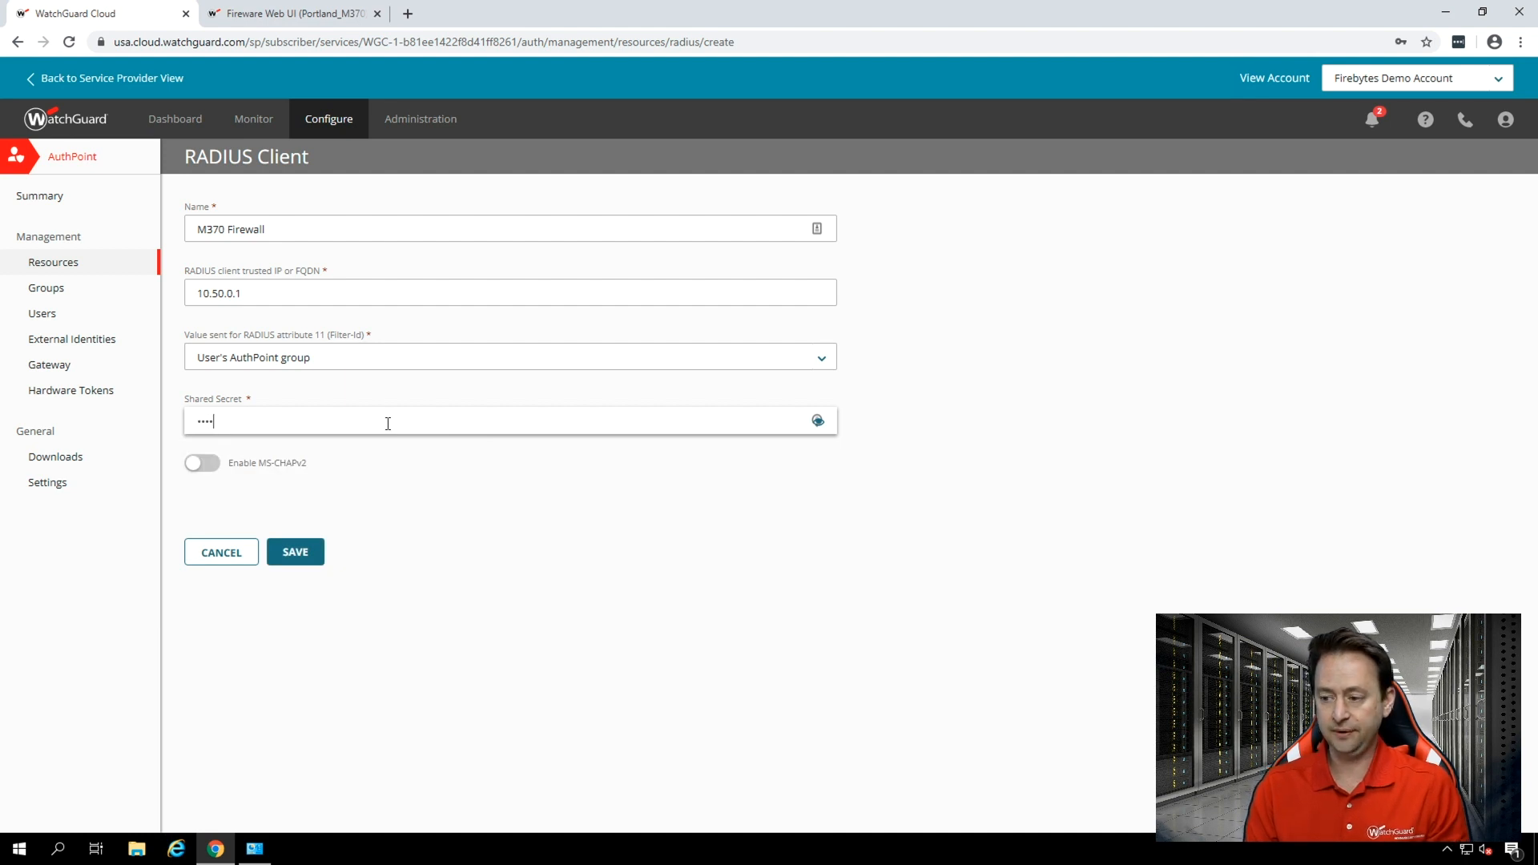
key(BackSpace)
key(BackSpace)
key(BackSpace)
text(••••••••)
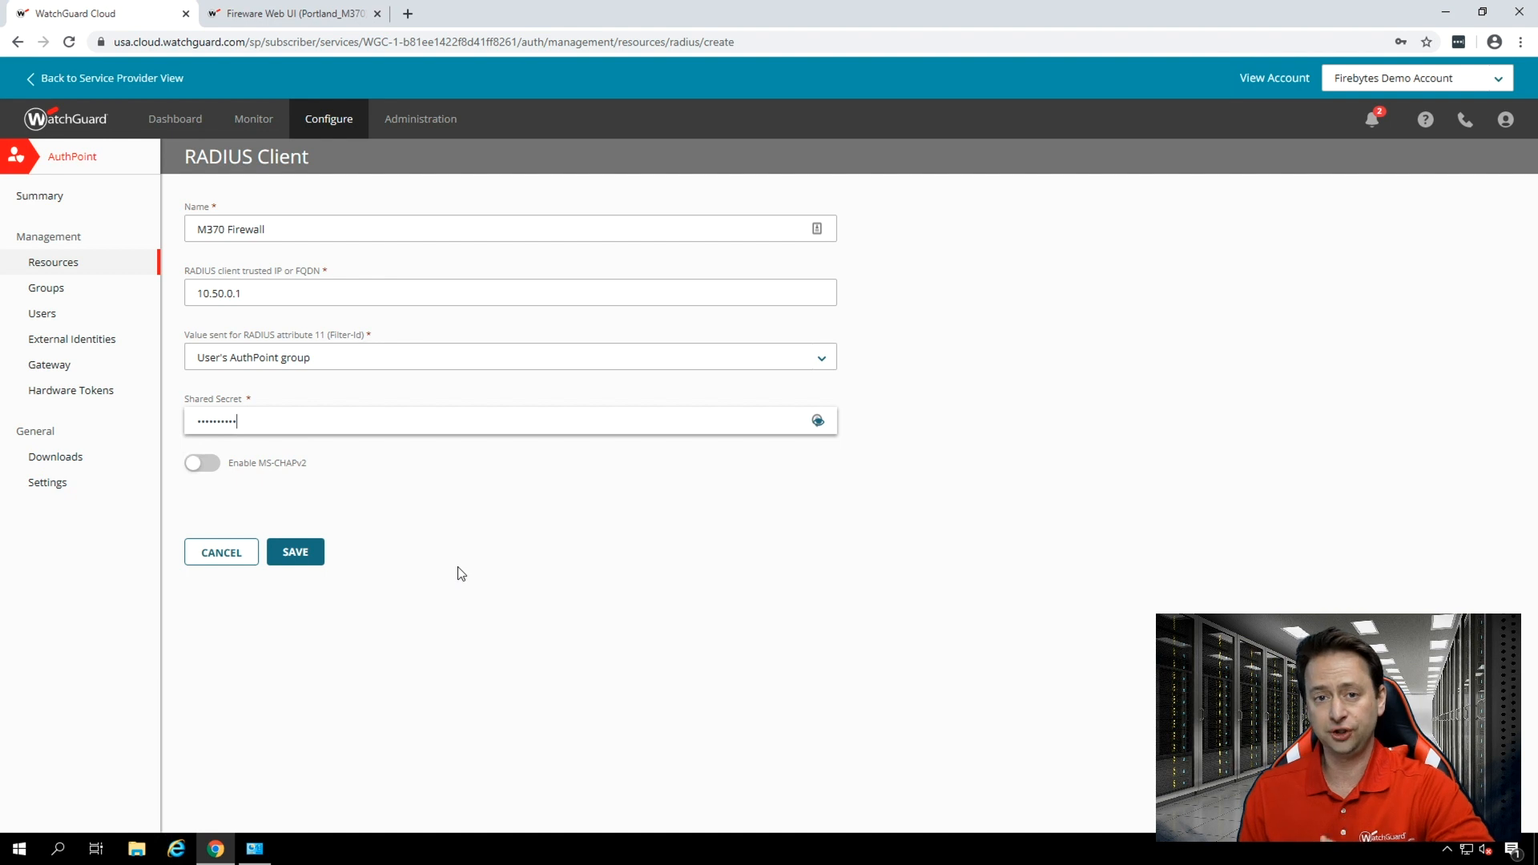
click(304, 553)
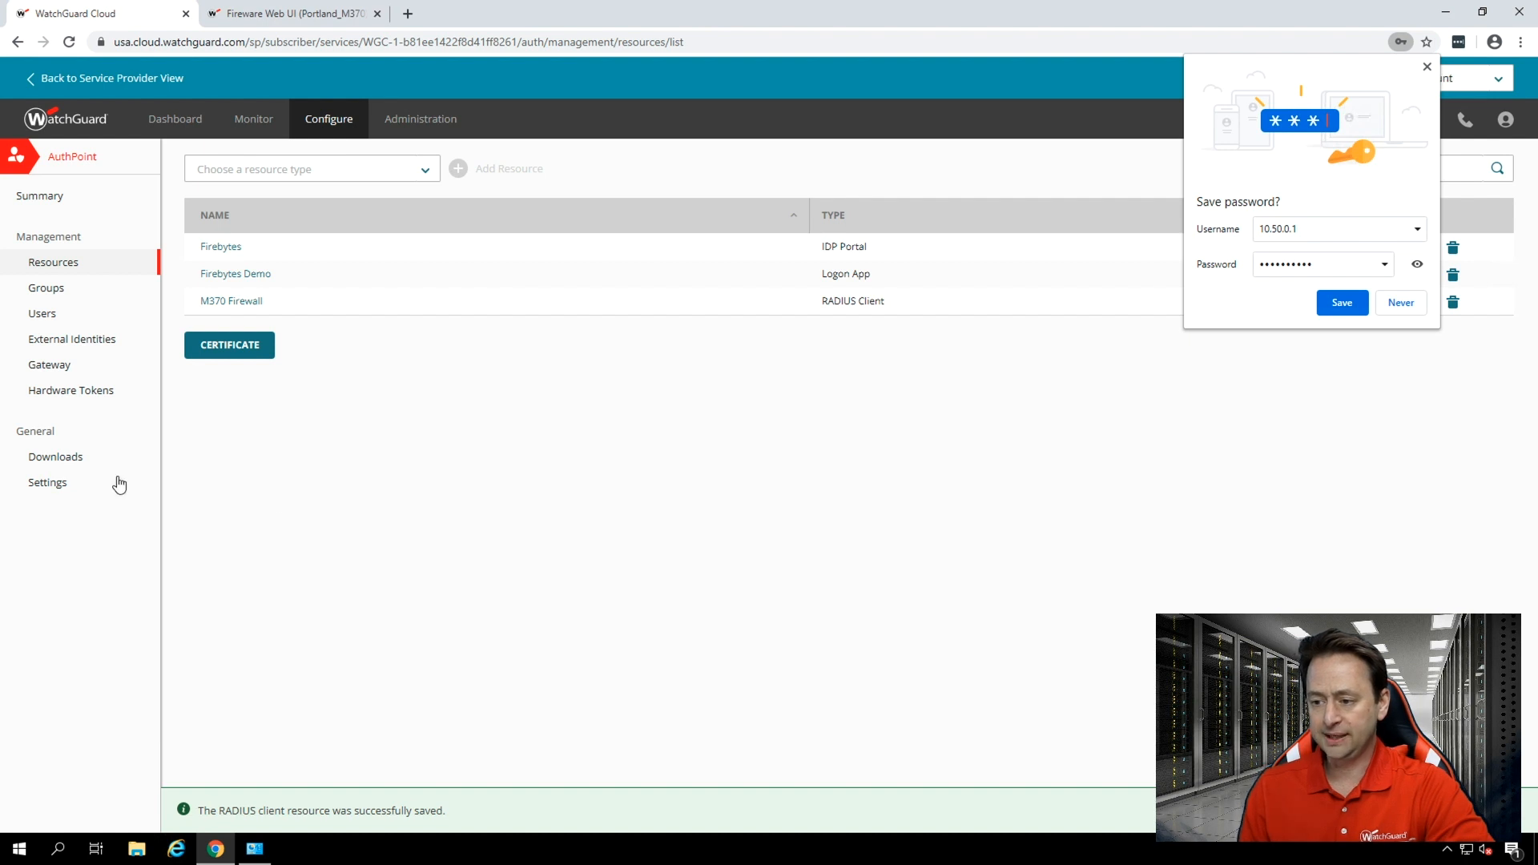
Start adding a new AuthPoint gateway, ready for its name.
click(46, 370)
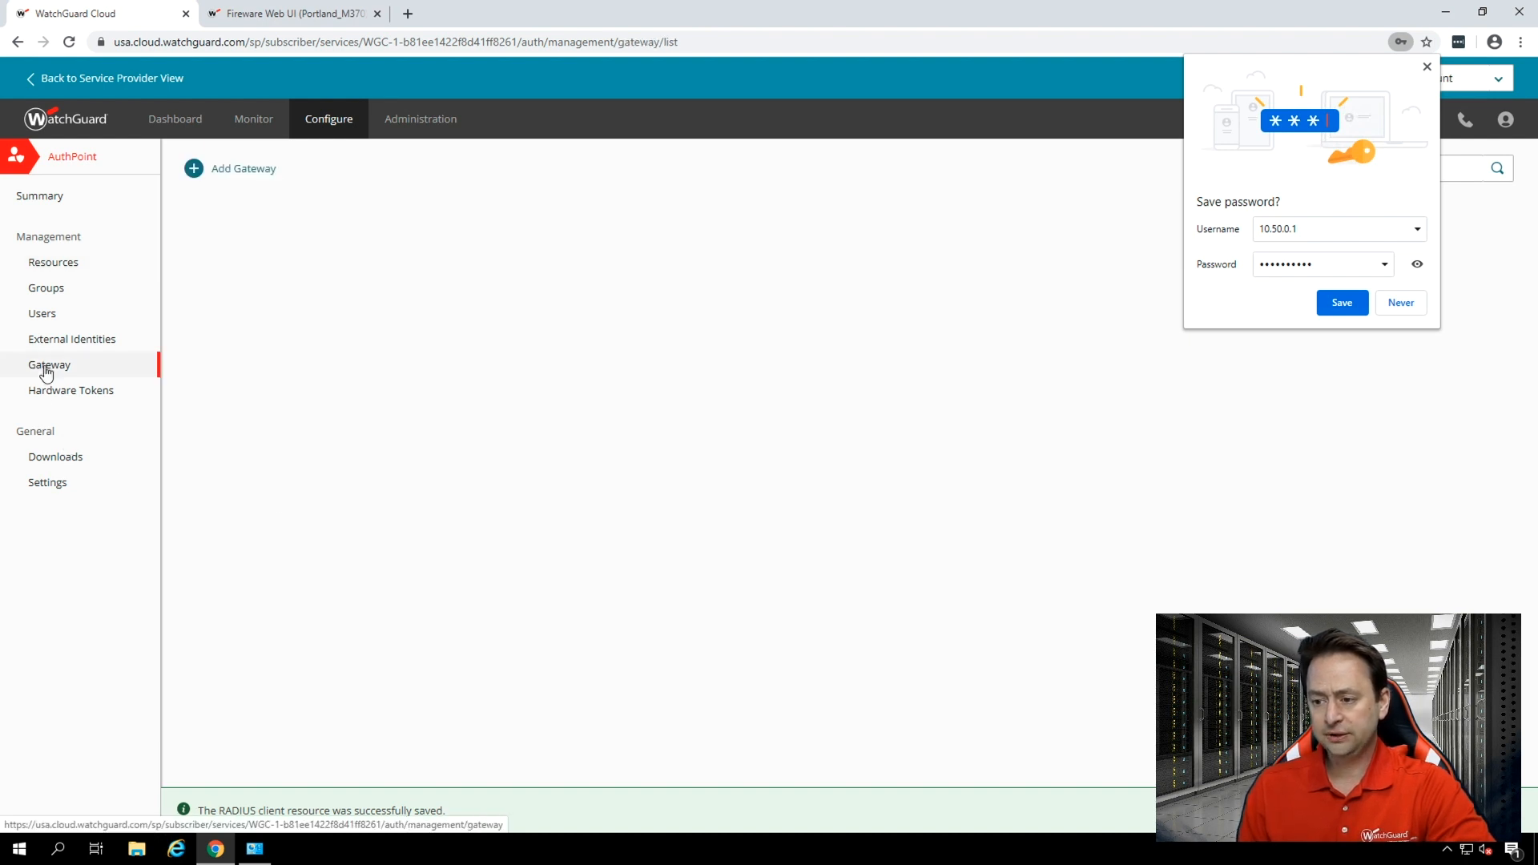
click(264, 172)
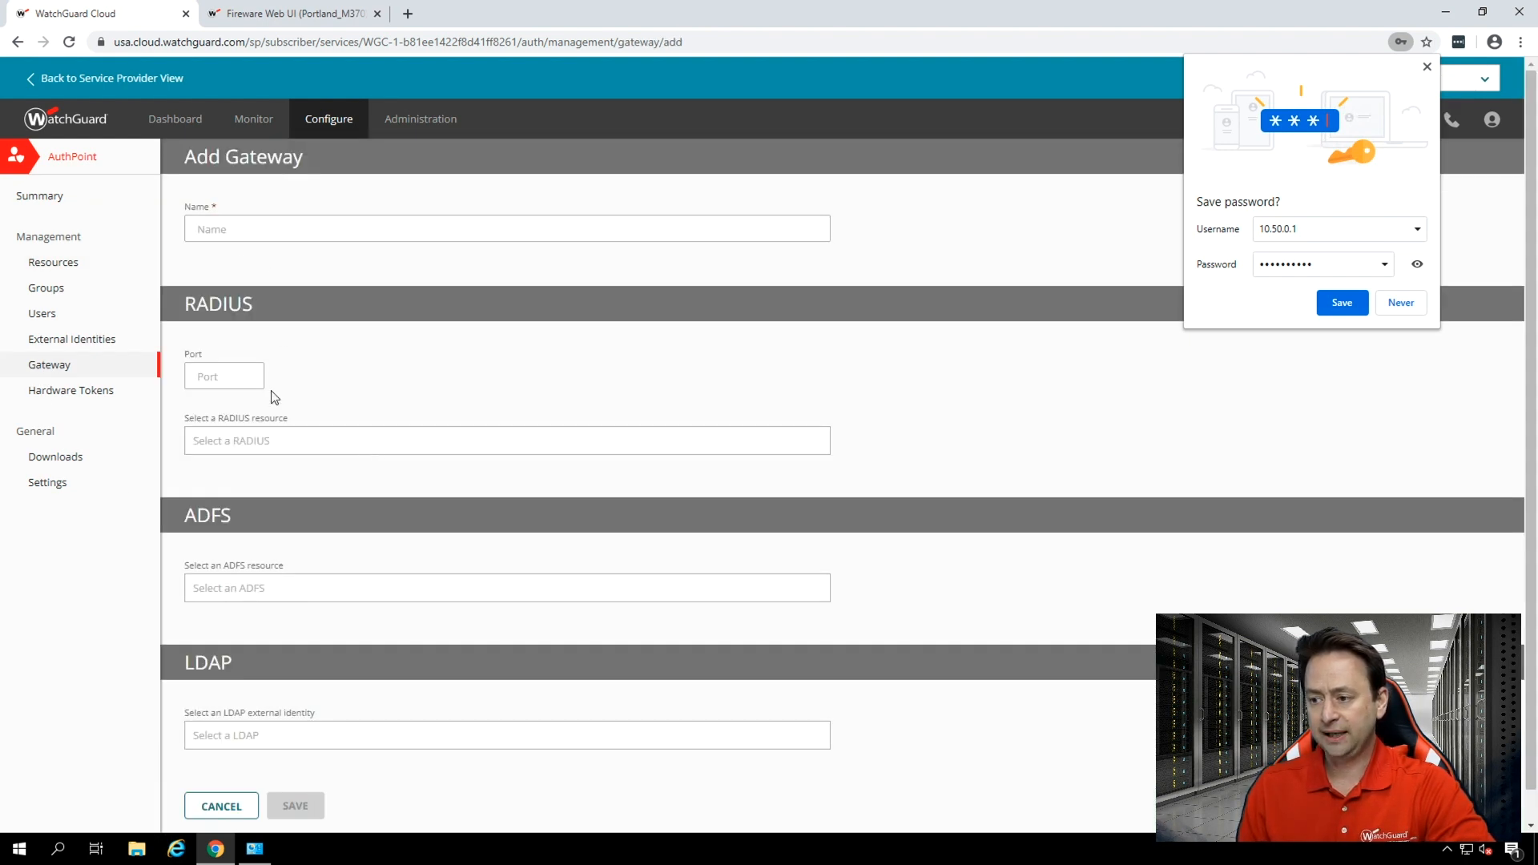
click(238, 230)
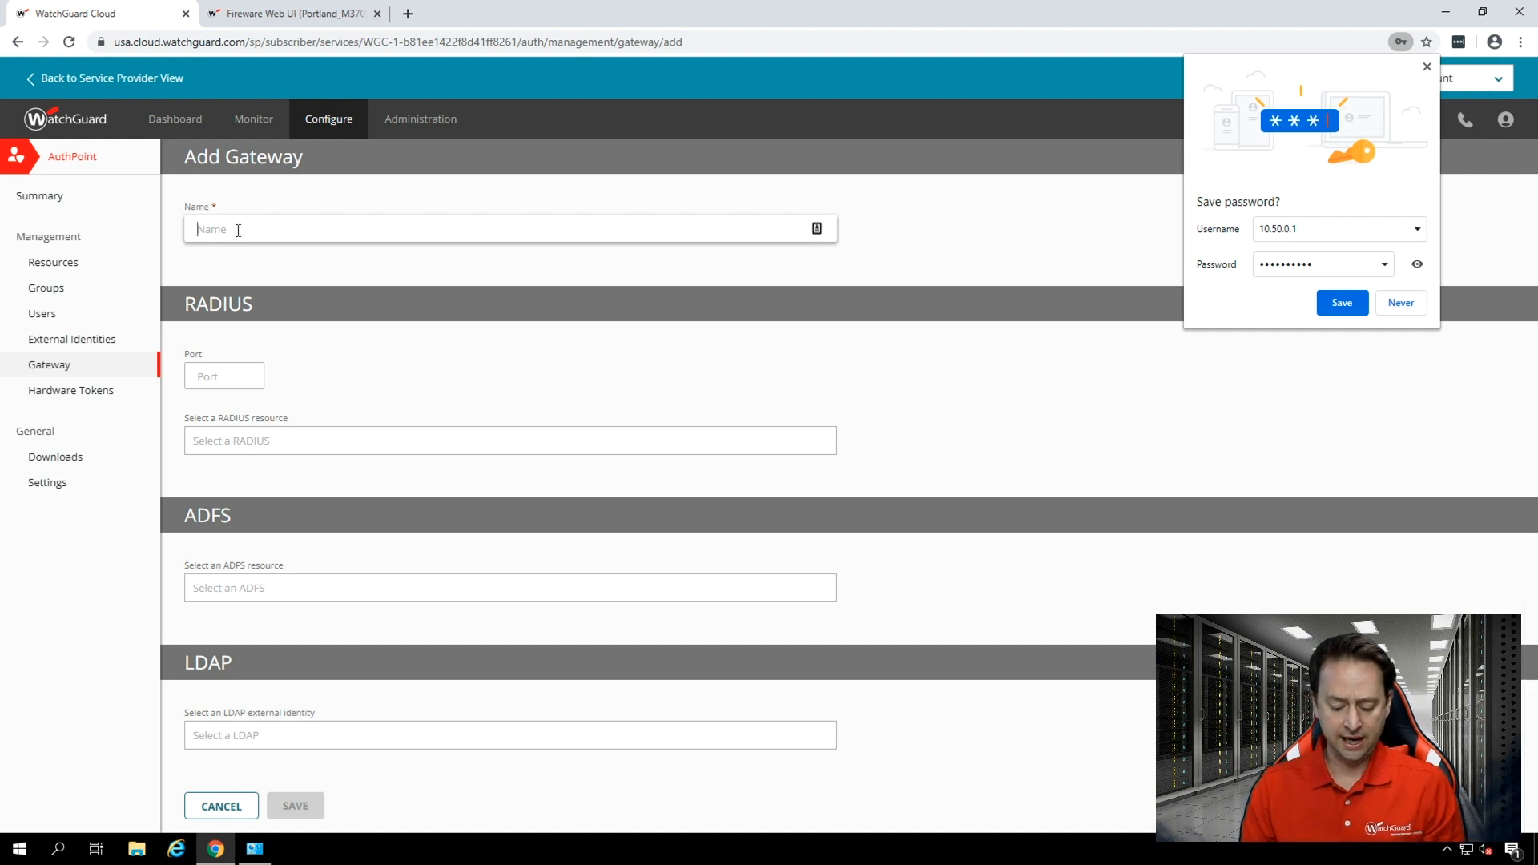
text(M370)
key(BackSpace)
key(BackSpace)
key(BackSpace)
key(BackSpace)
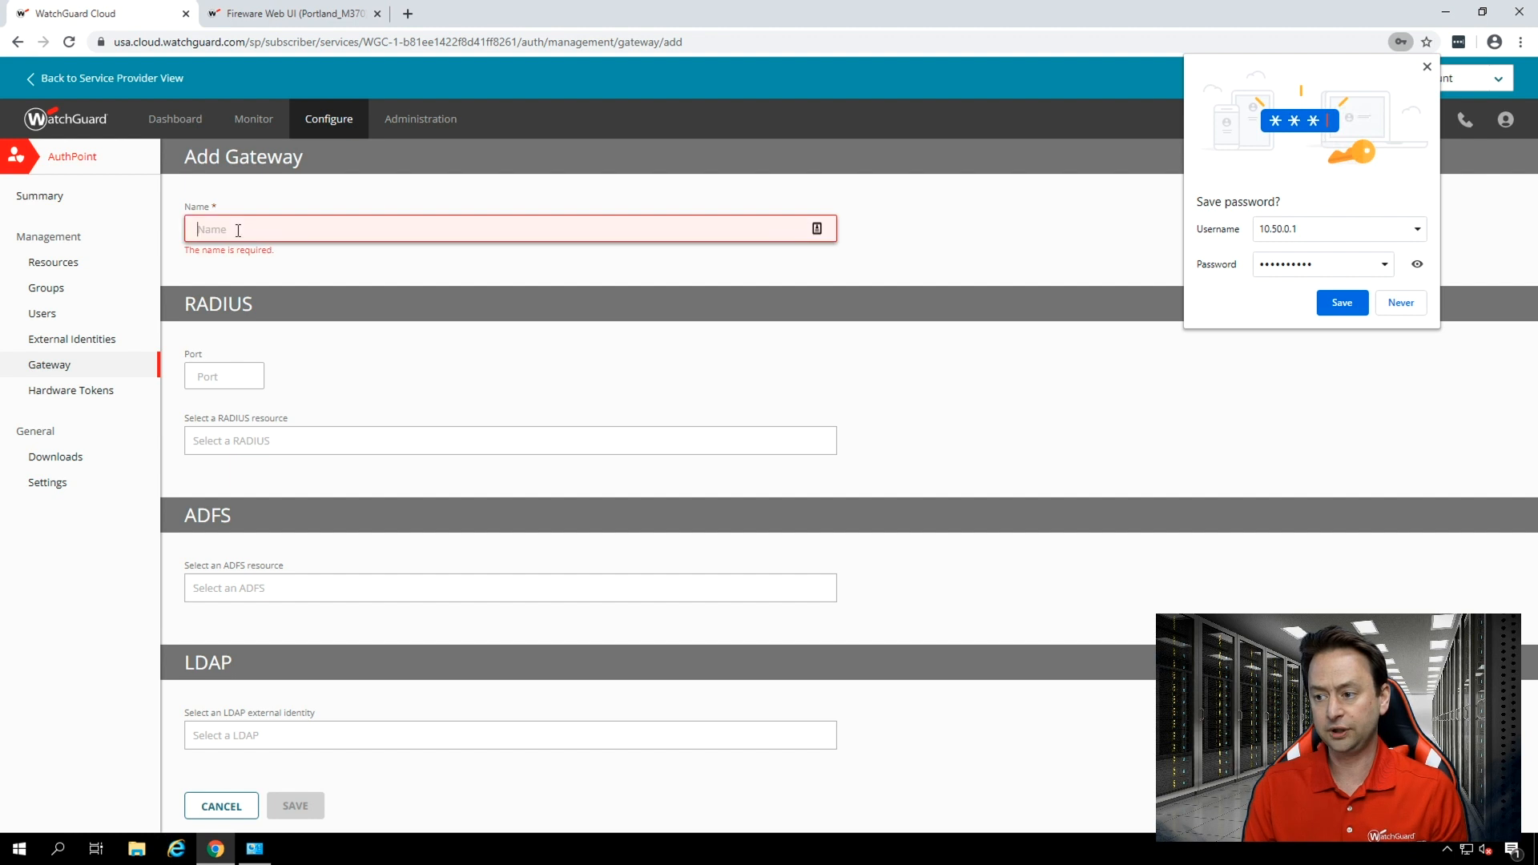
Name the gateway Firebytes Gateway and set its RADIUS port to 1812.
text(Fireb)
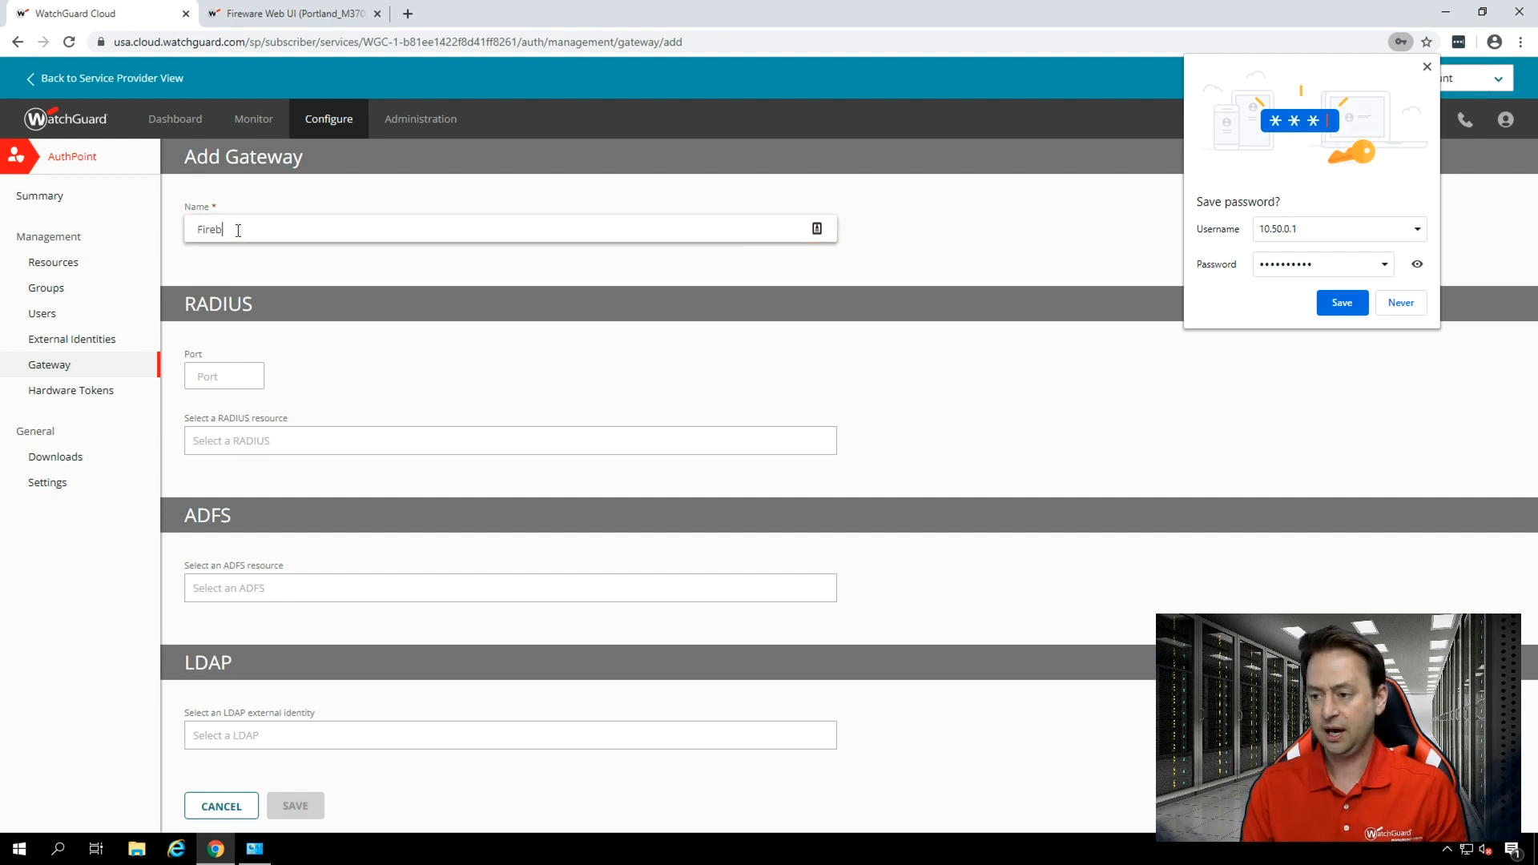
text(ytes)
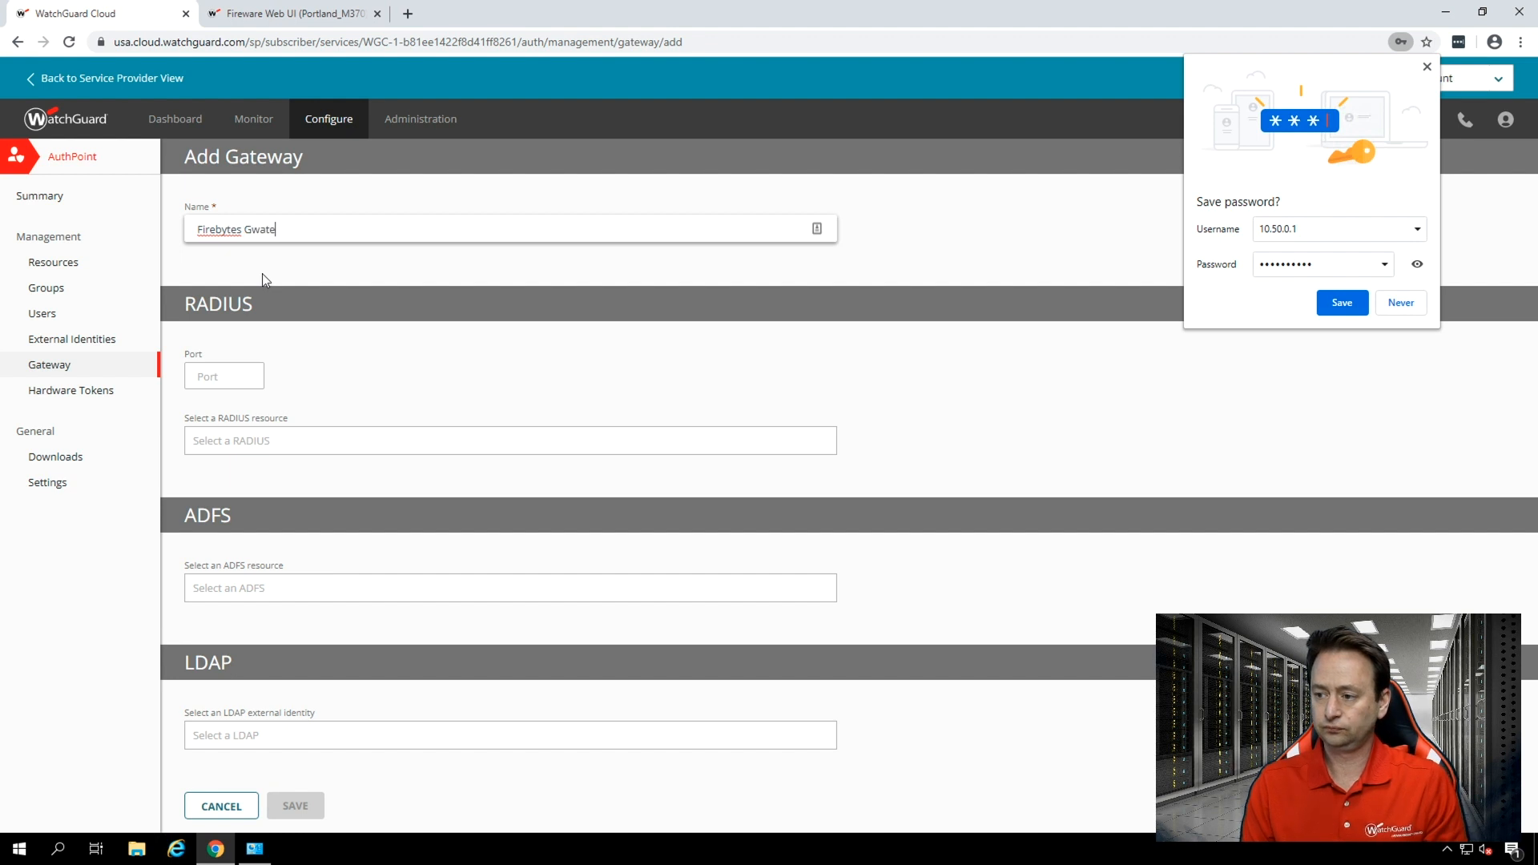
text( Gateway)
key(Tab)
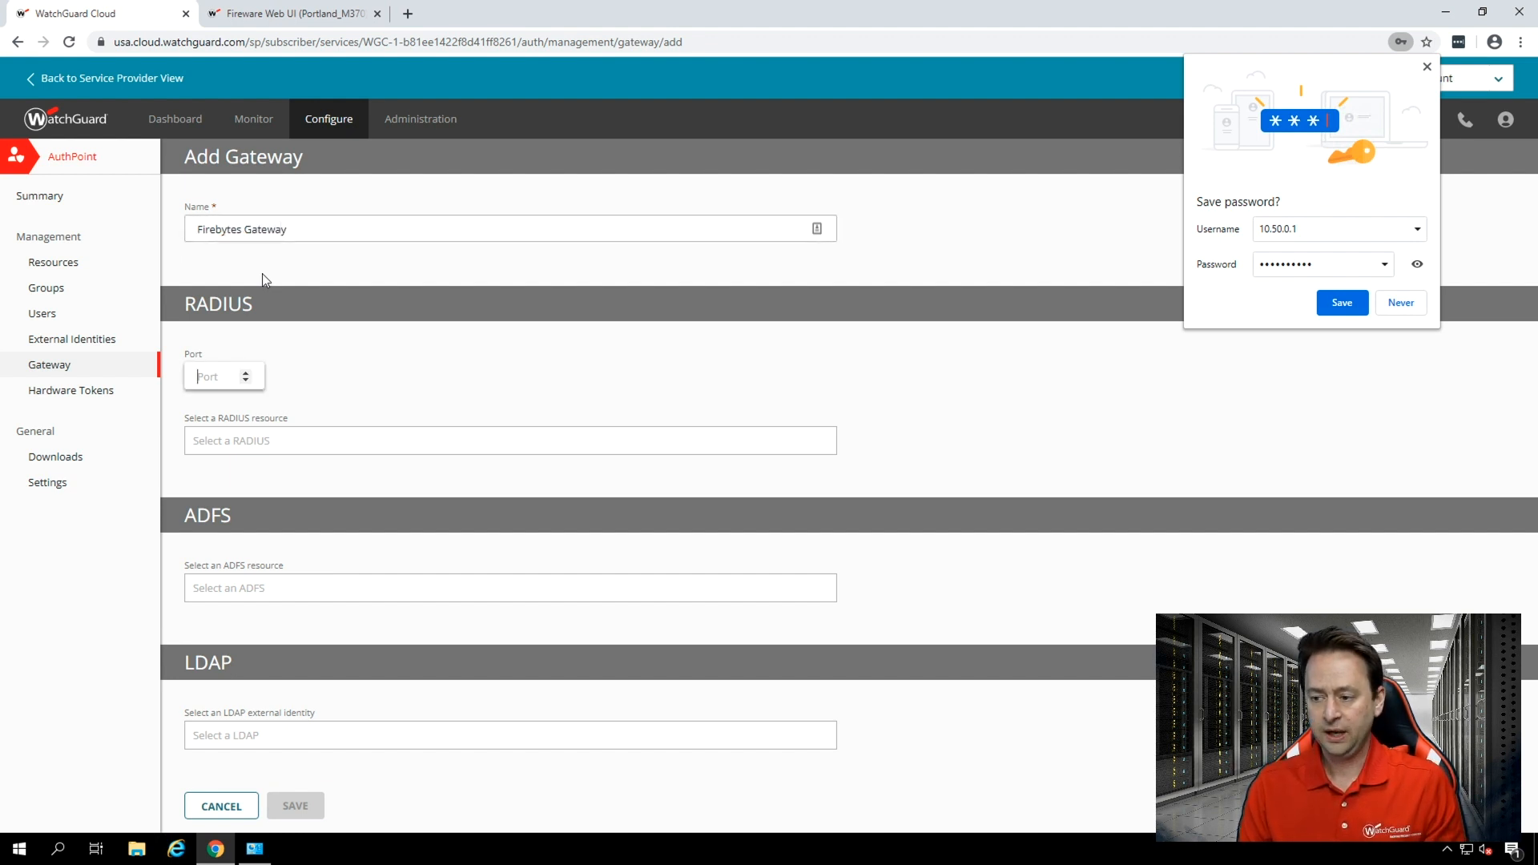
text(1812)
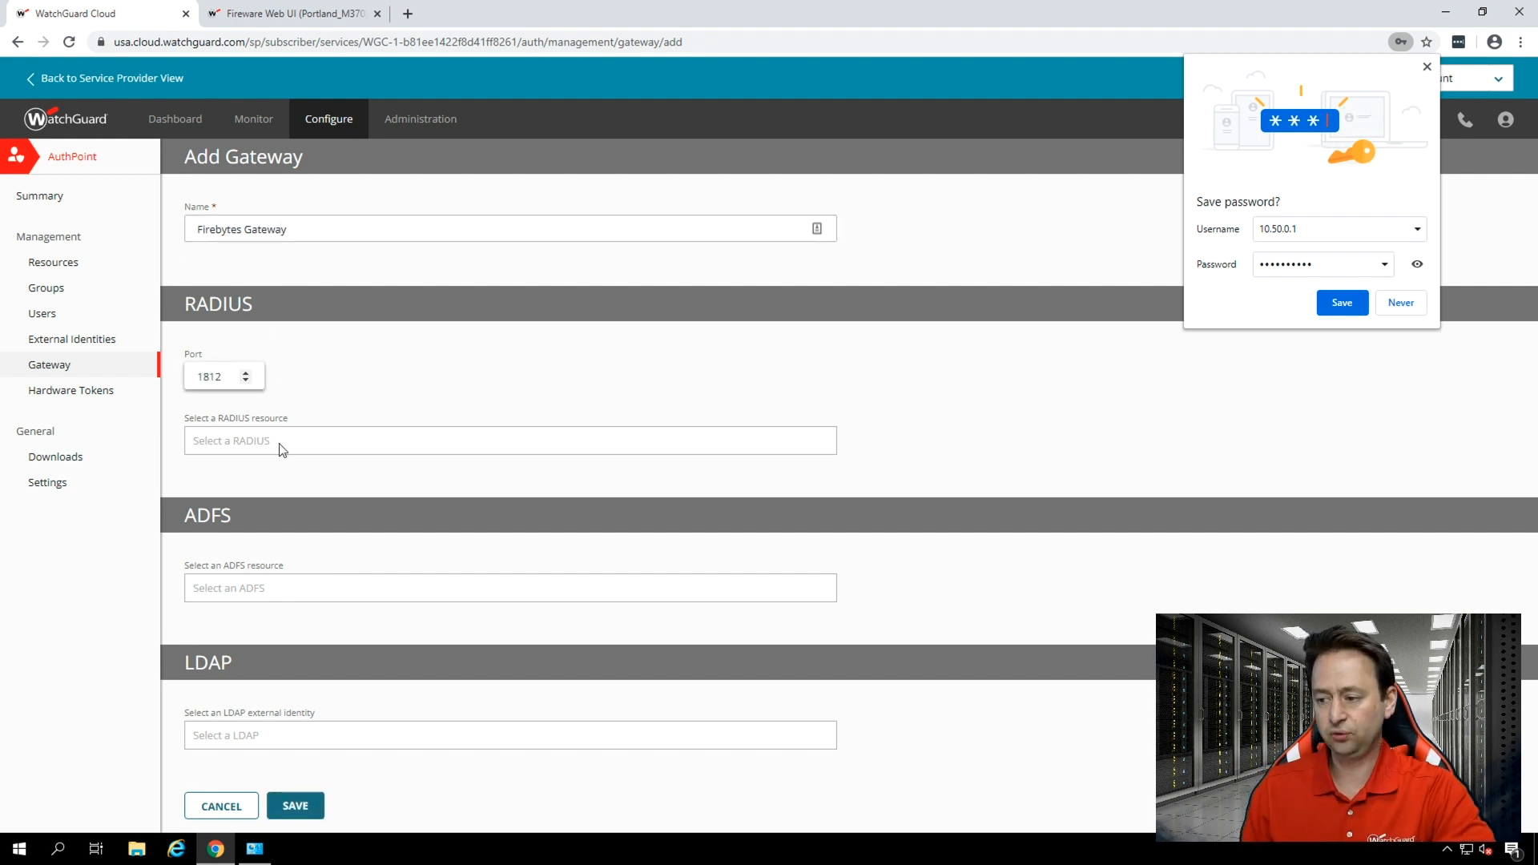
Assign the M370 Firewall RADIUS resource to the gateway and save it.
click(321, 443)
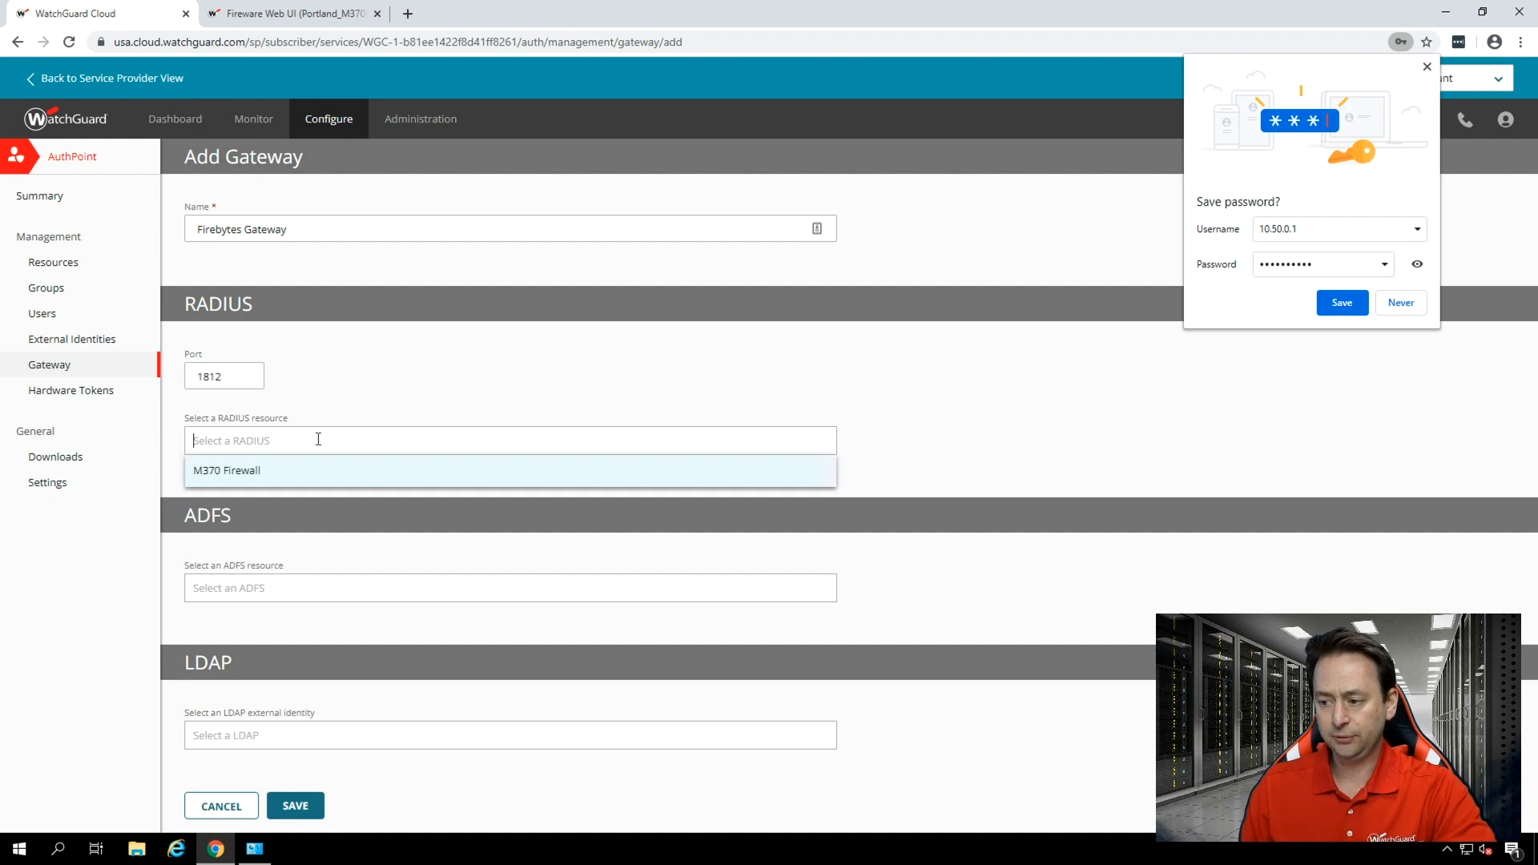
click(258, 473)
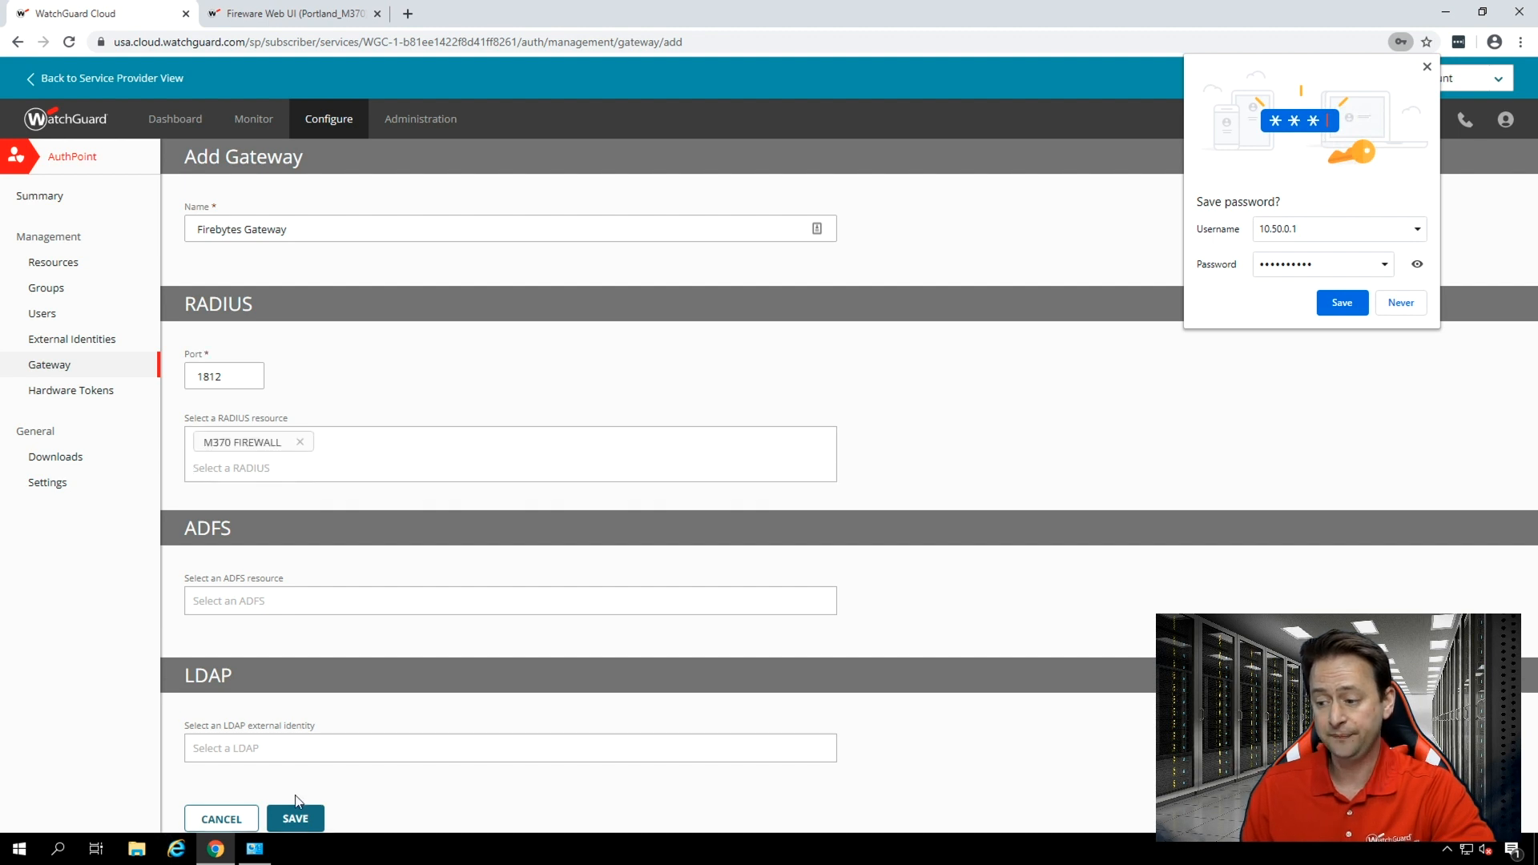
click(295, 819)
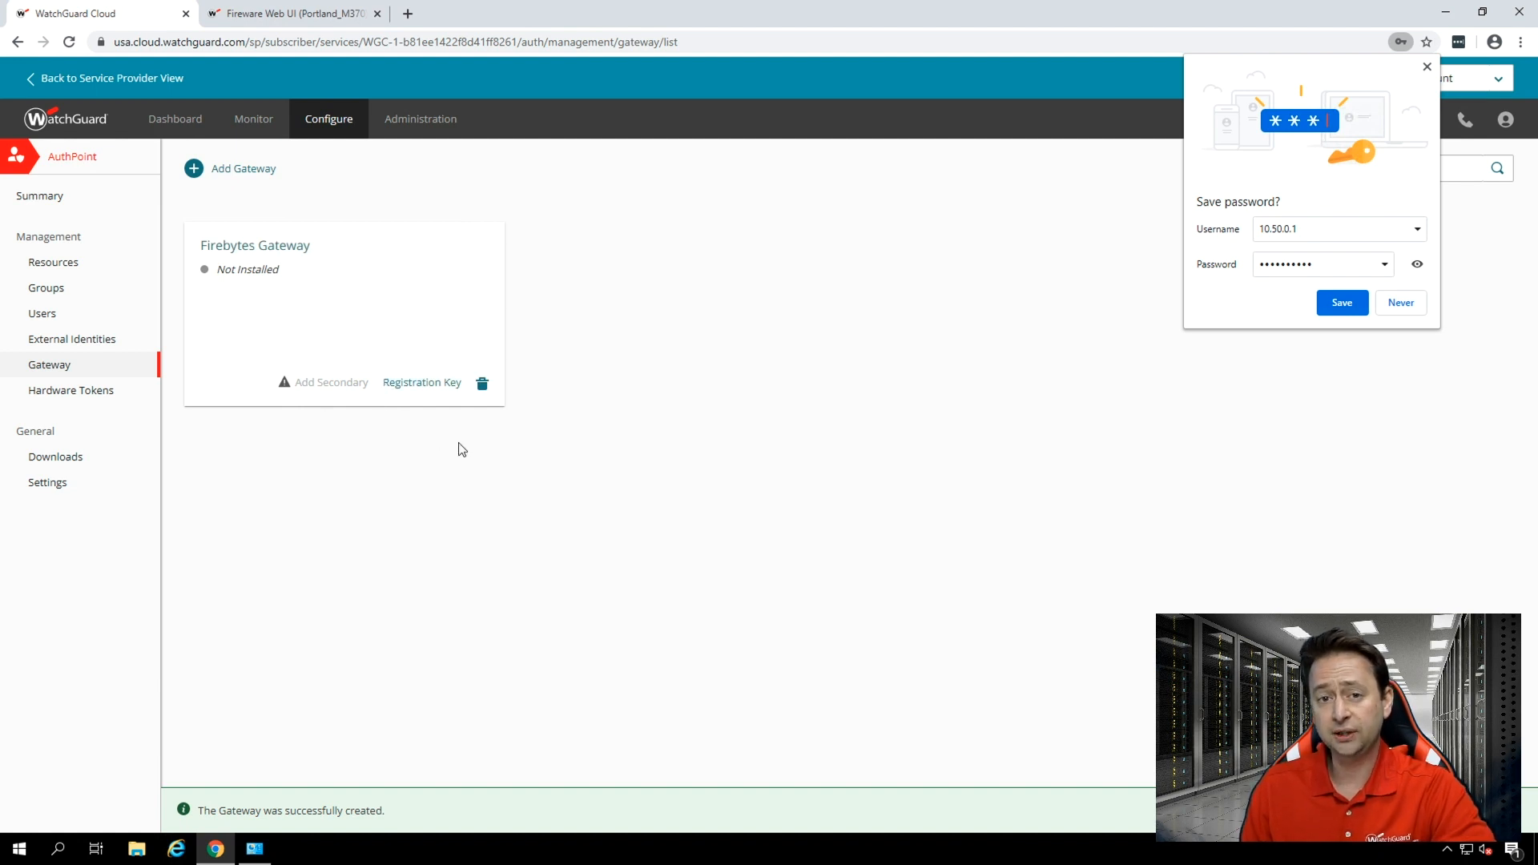
Copy the registration key of Firebytes Gateway and dismiss the browser's offer to save the password.
click(419, 387)
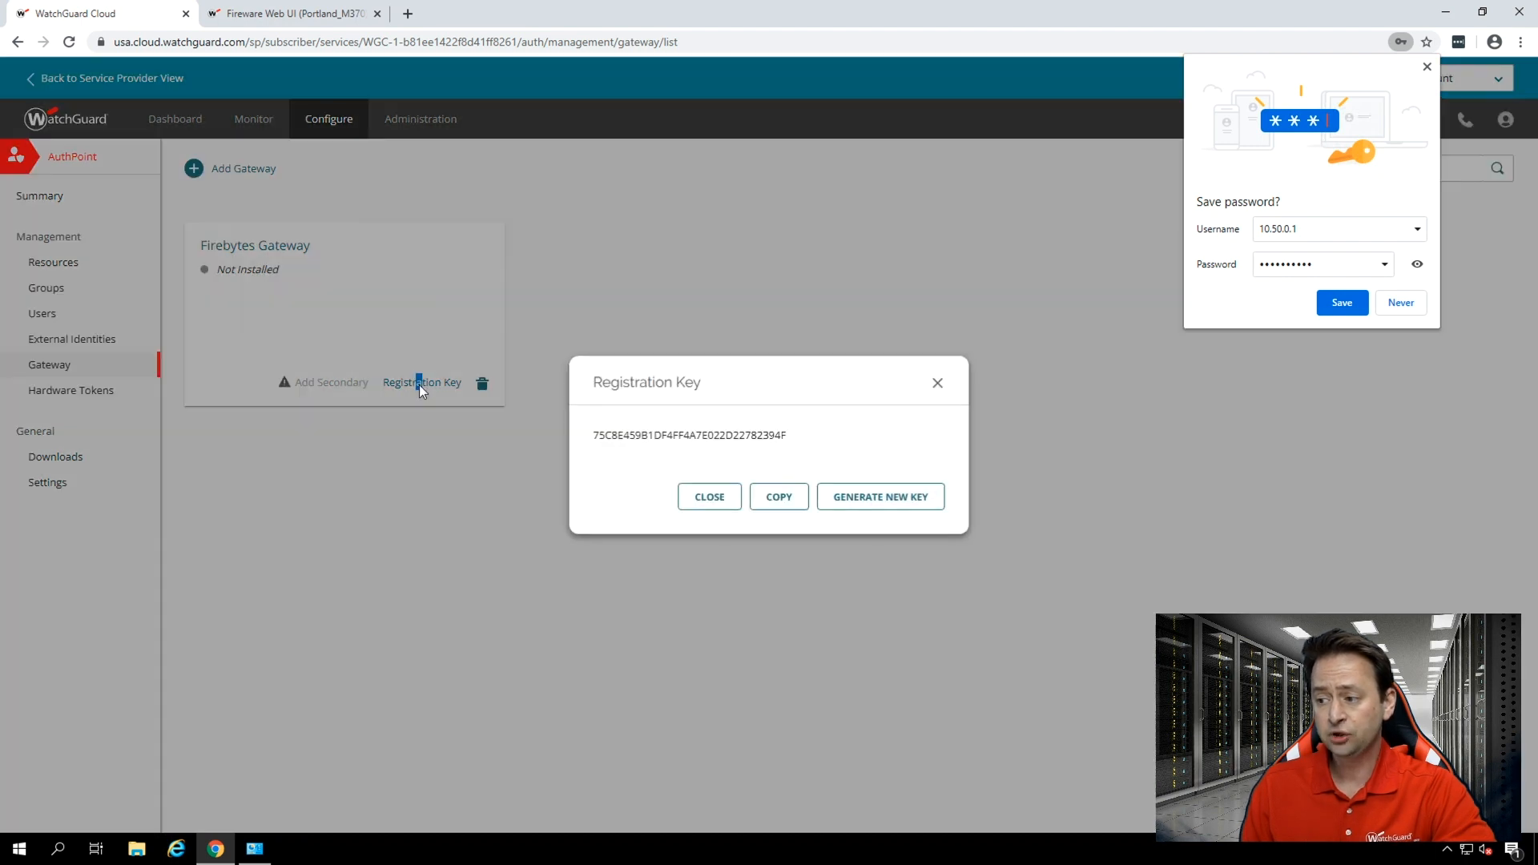
click(781, 506)
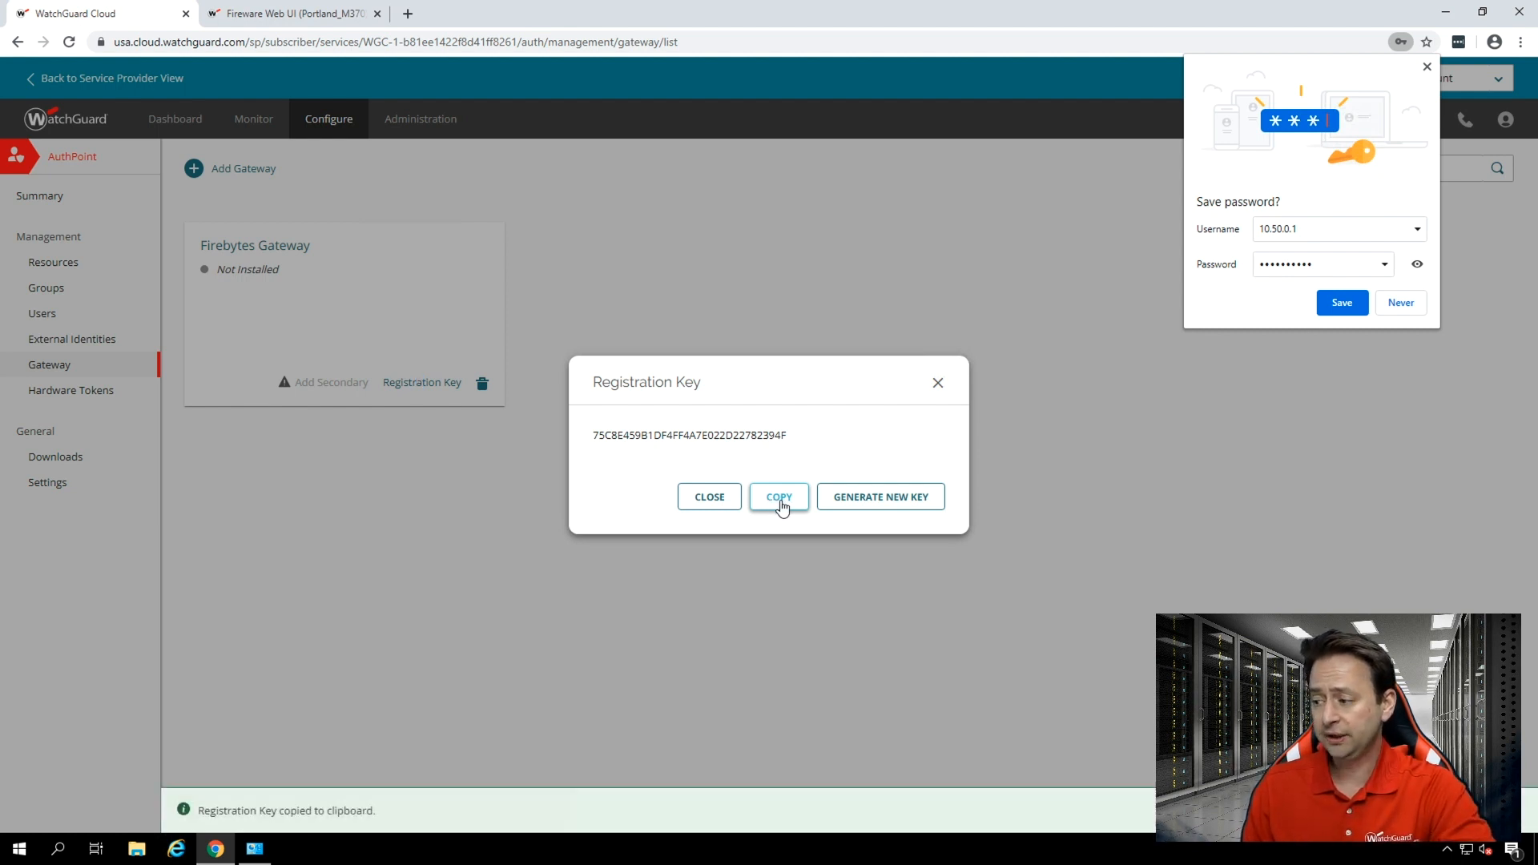
click(938, 383)
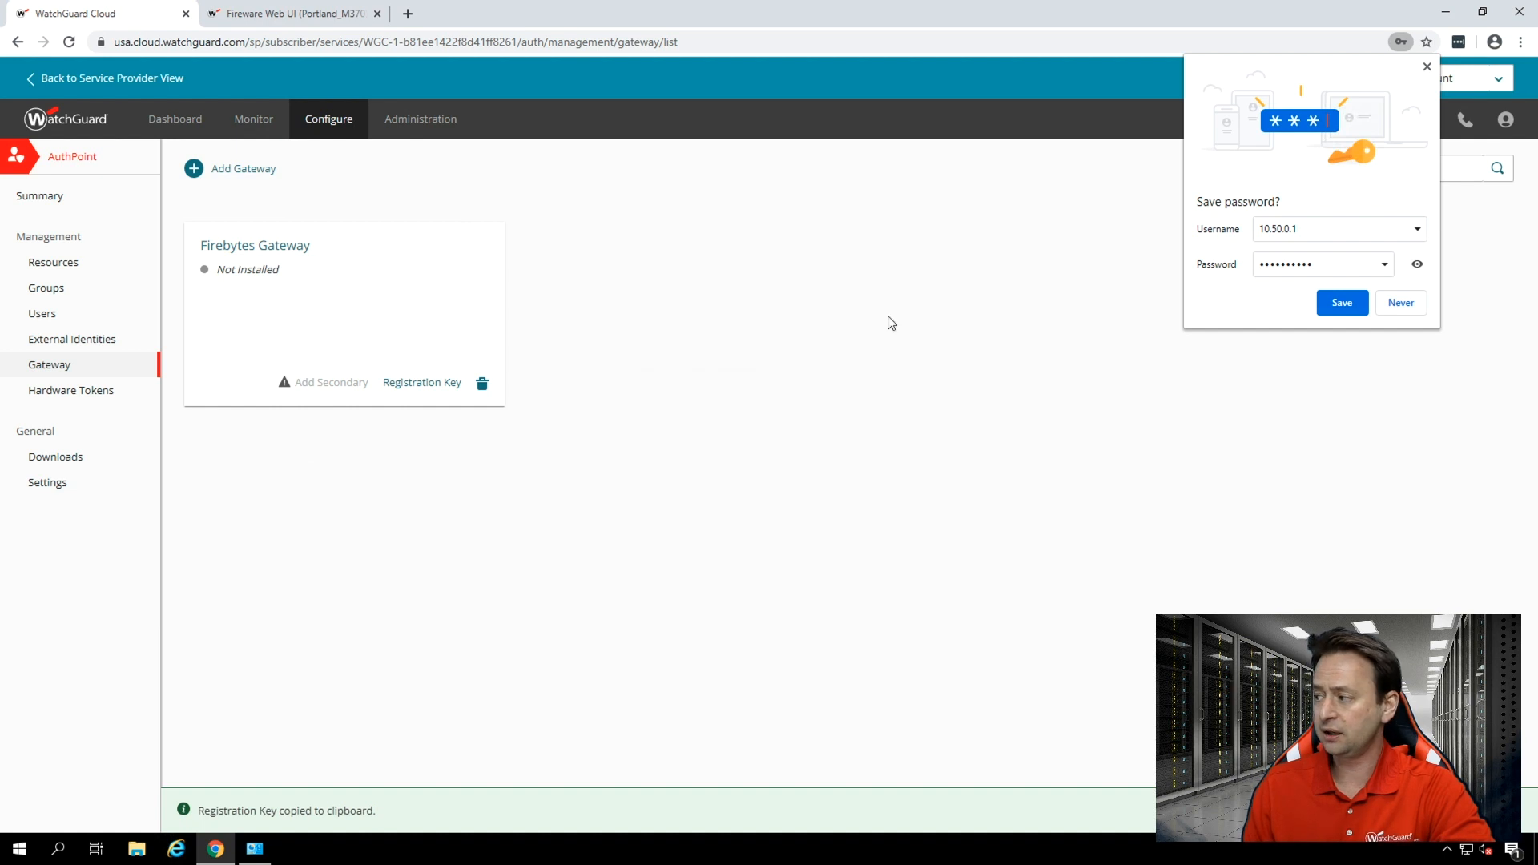
click(1428, 67)
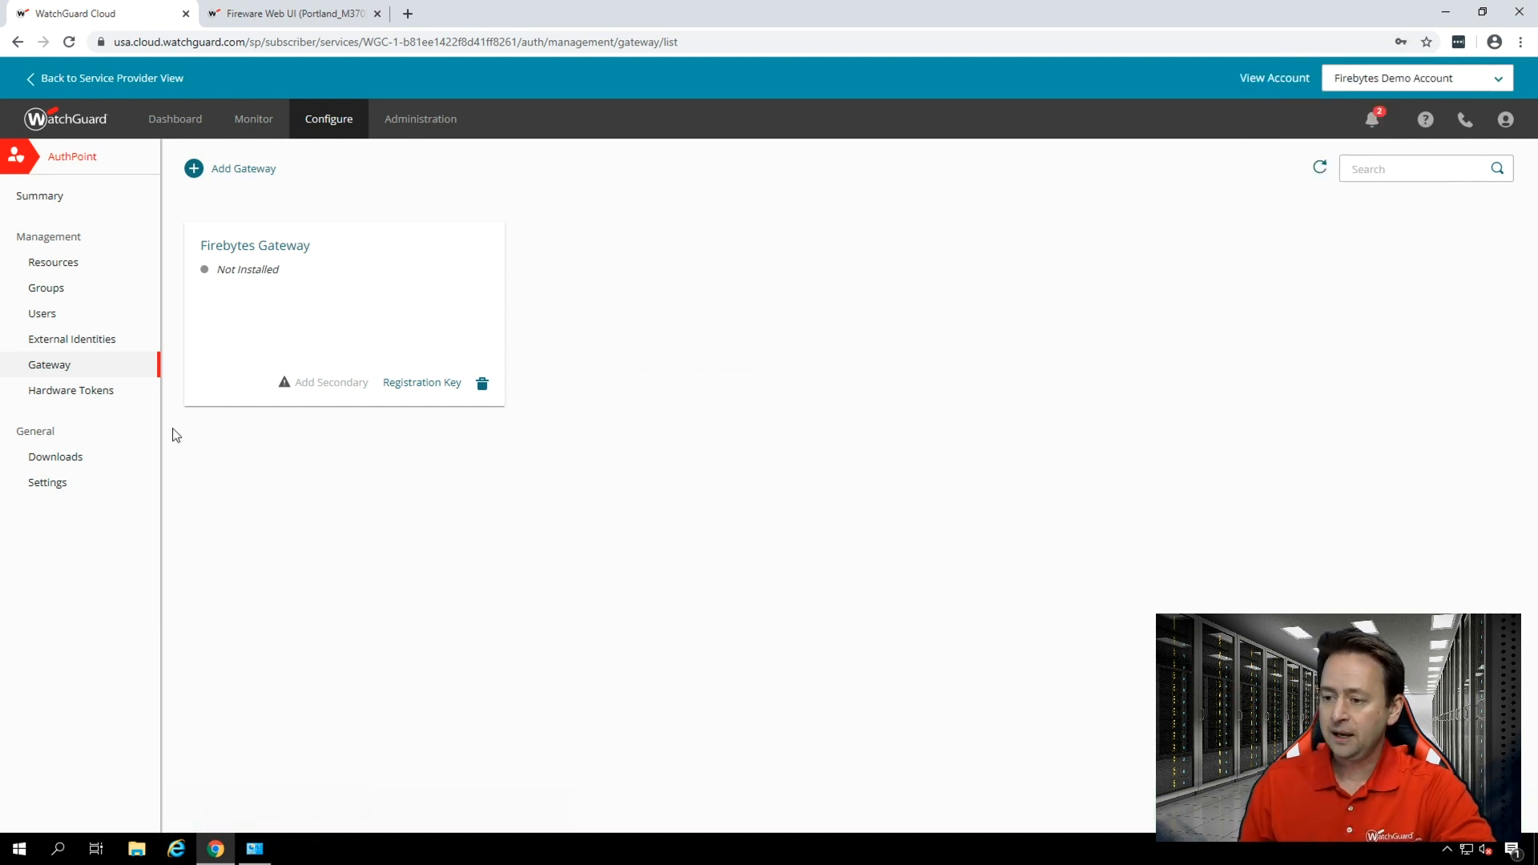
Download the AuthPoint Gateway installer for Windows.
click(46, 460)
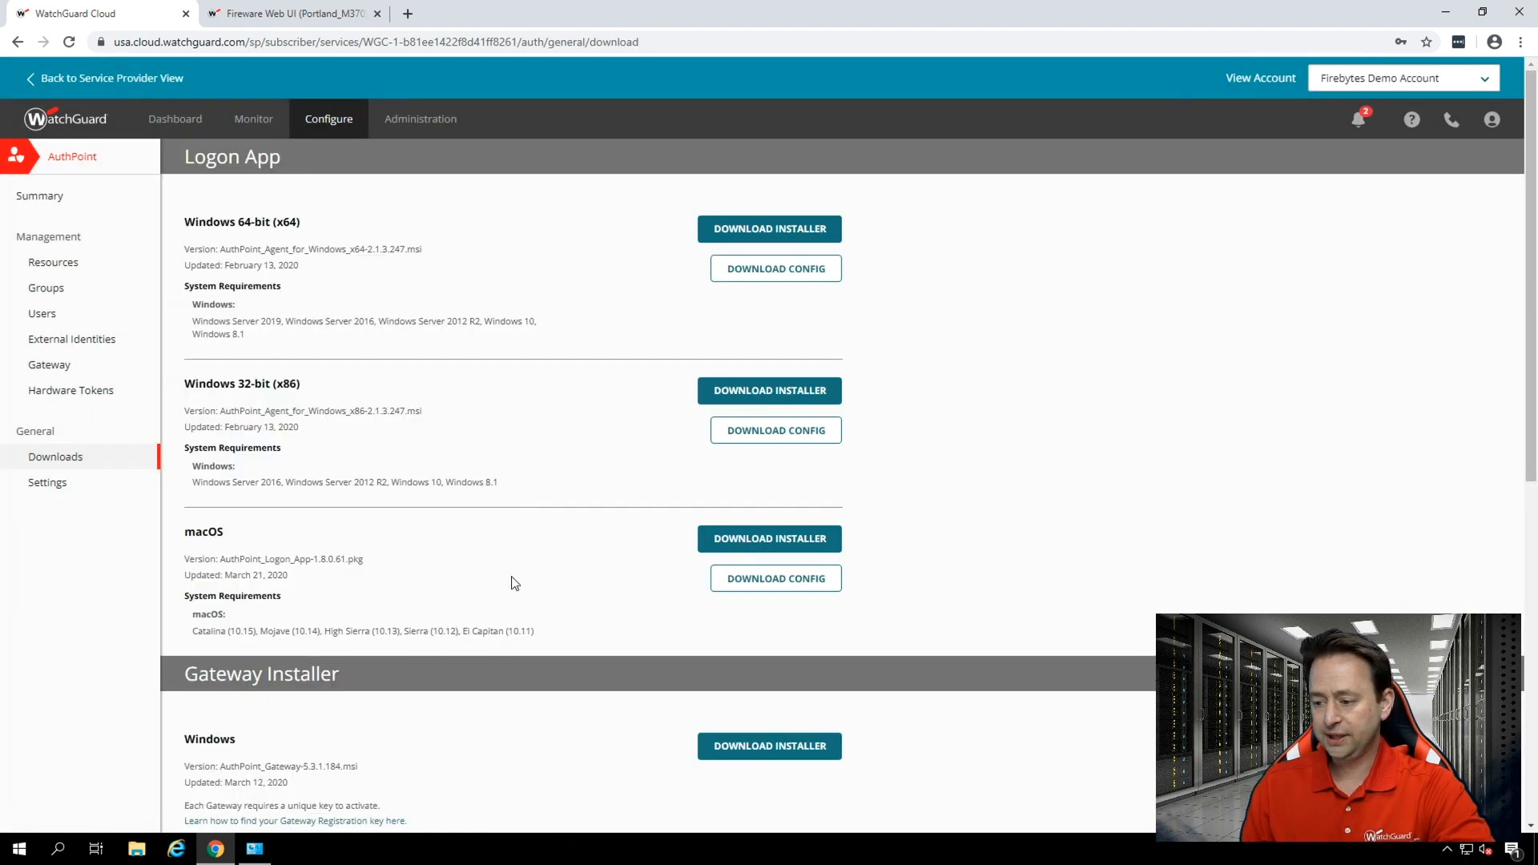
scroll(525, 581, down, 3)
scroll(290, 564, down, 2)
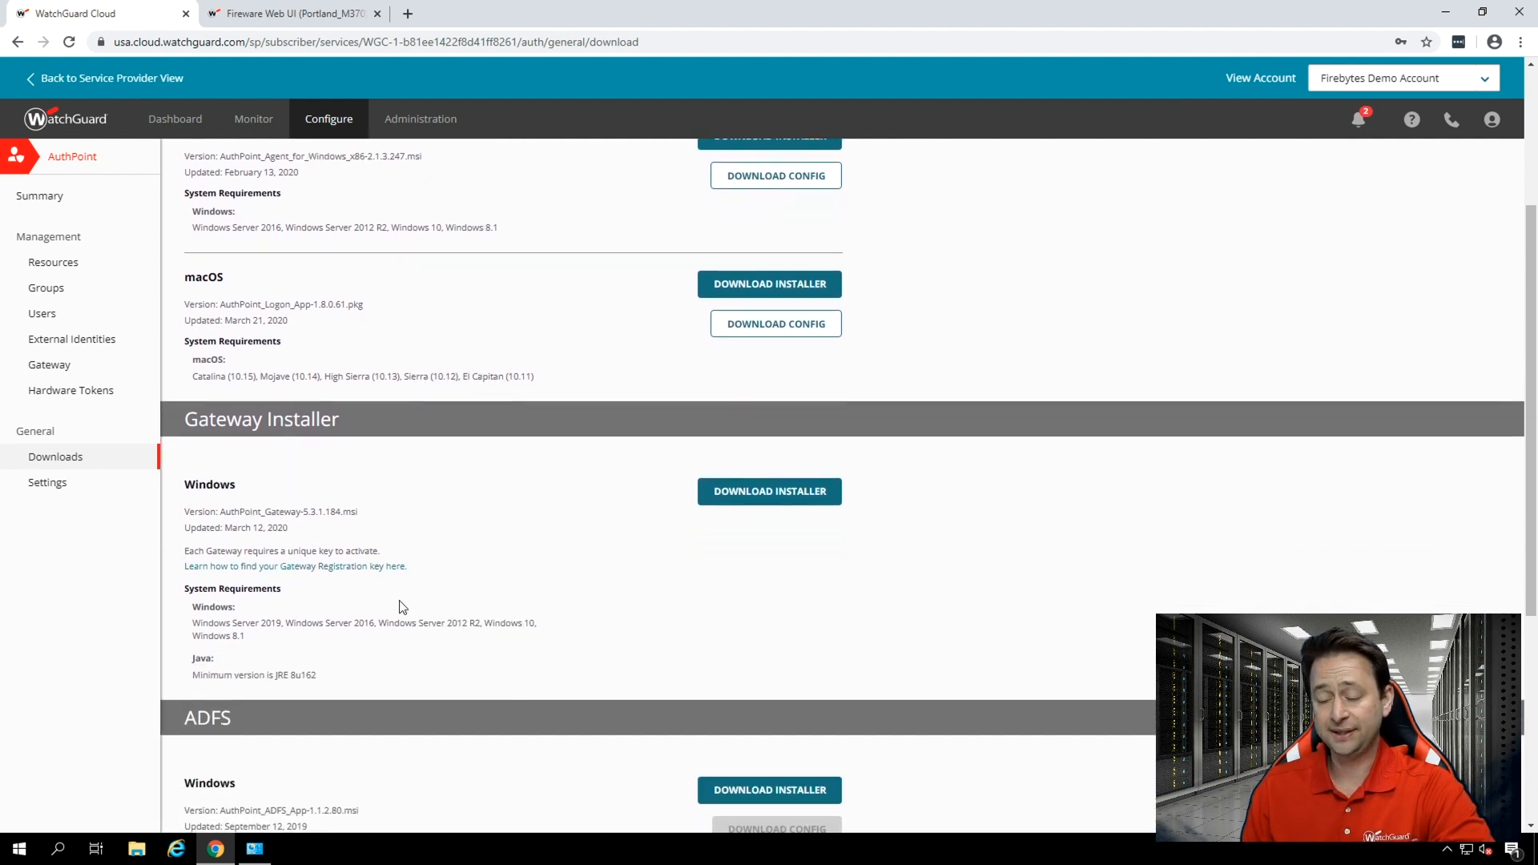
click(754, 497)
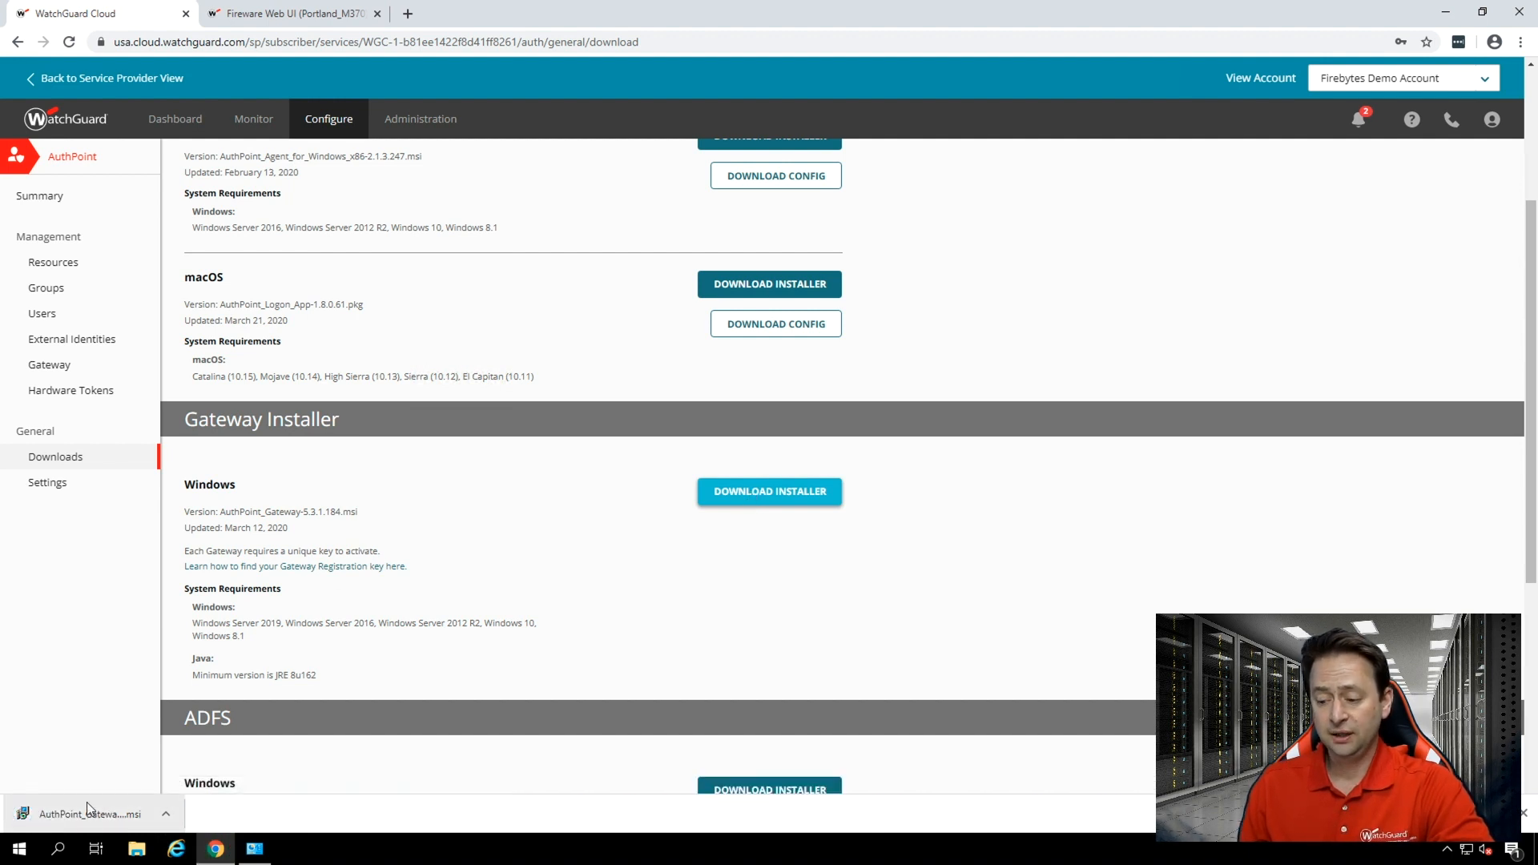
Install the AuthPoint Gateway from the downloaded installer, pasting the gateway registration key.
click(65, 815)
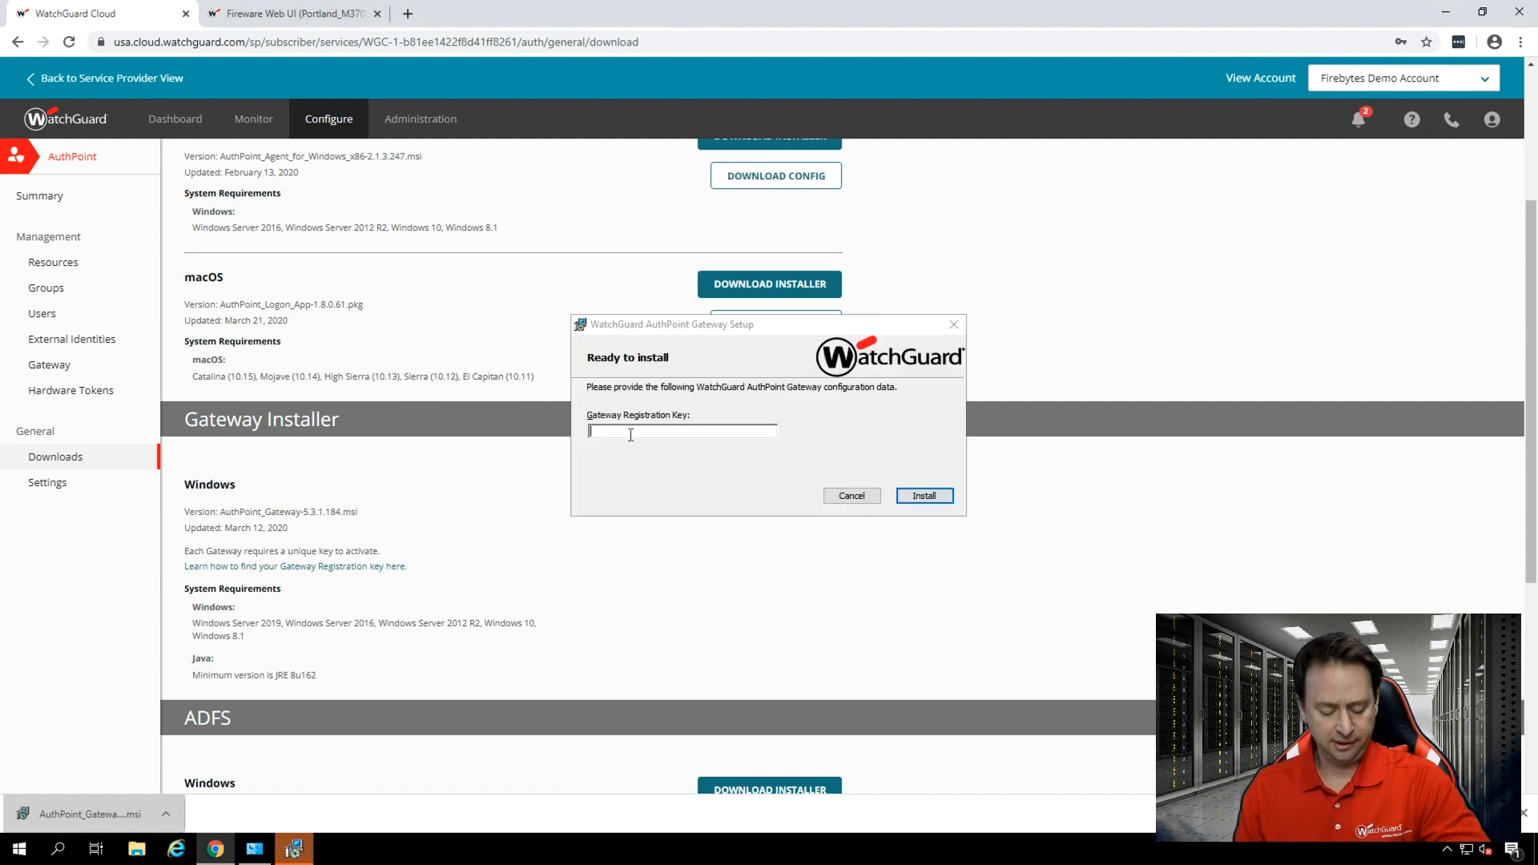
click(631, 433)
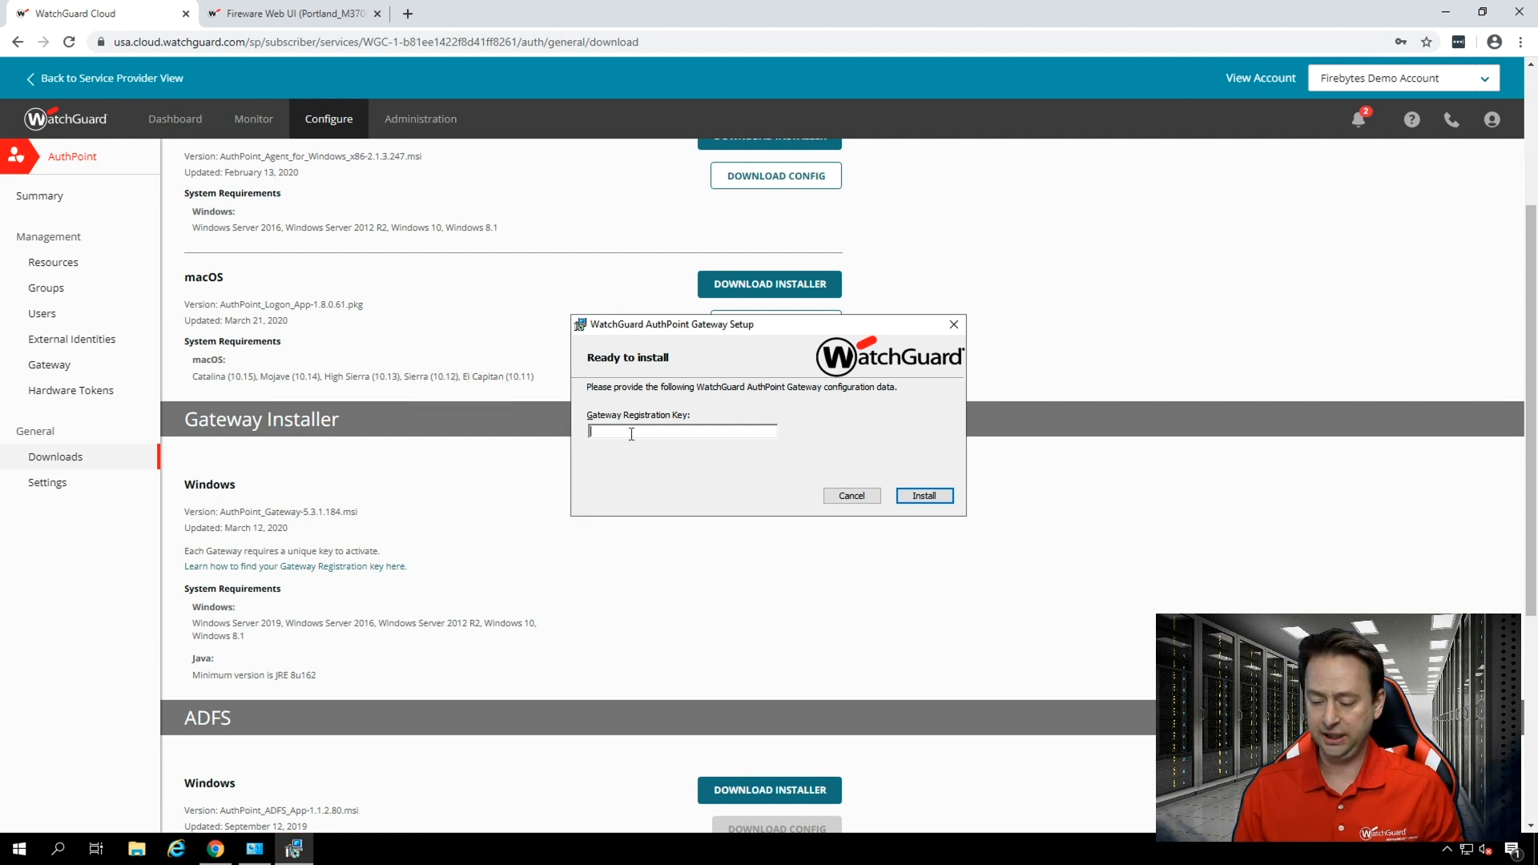
key(ctrl+v)
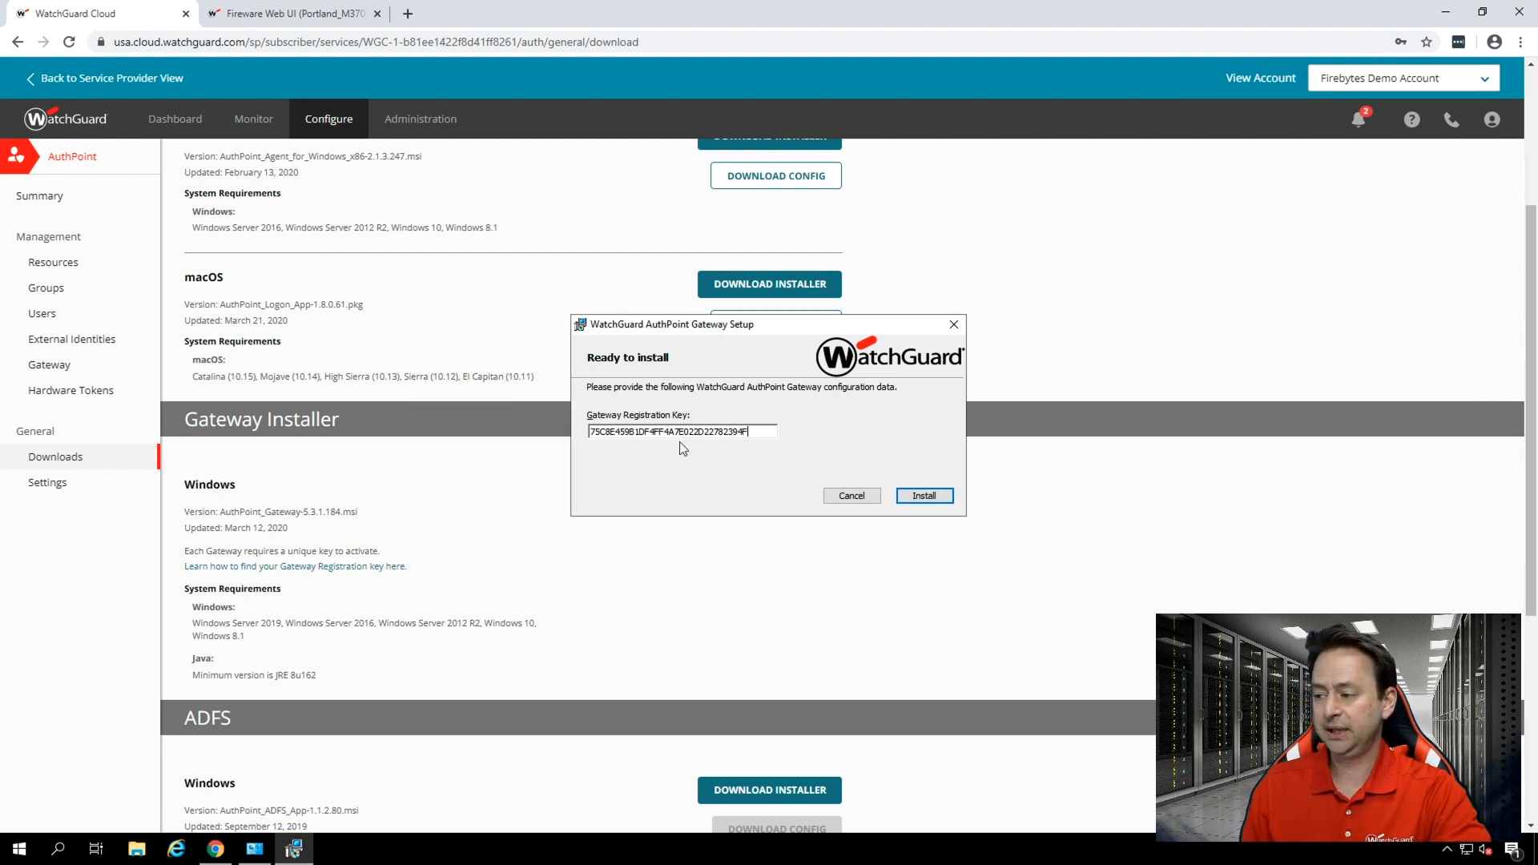
click(936, 494)
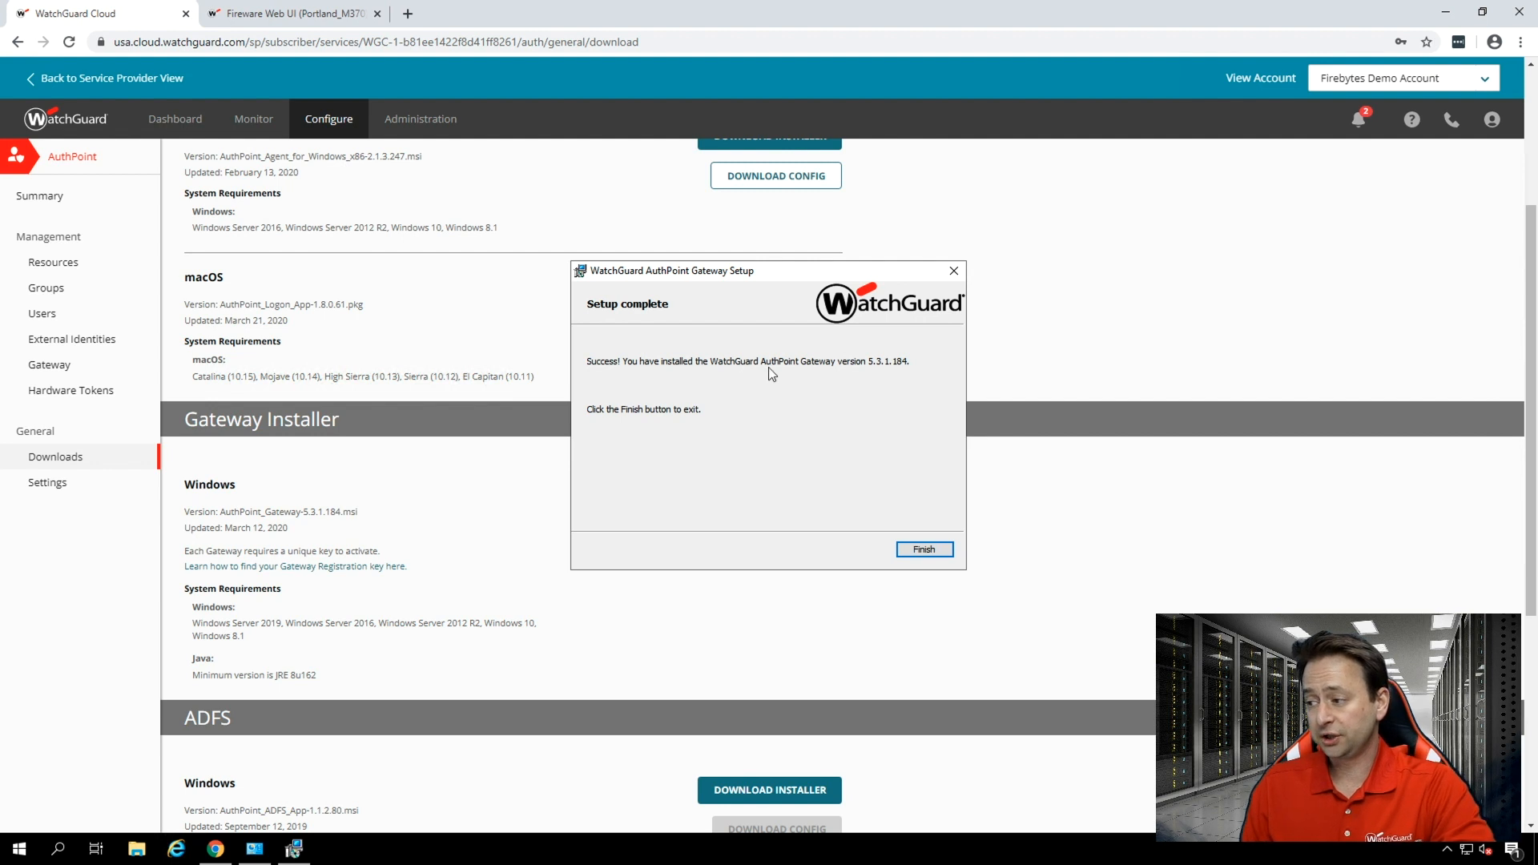
click(923, 550)
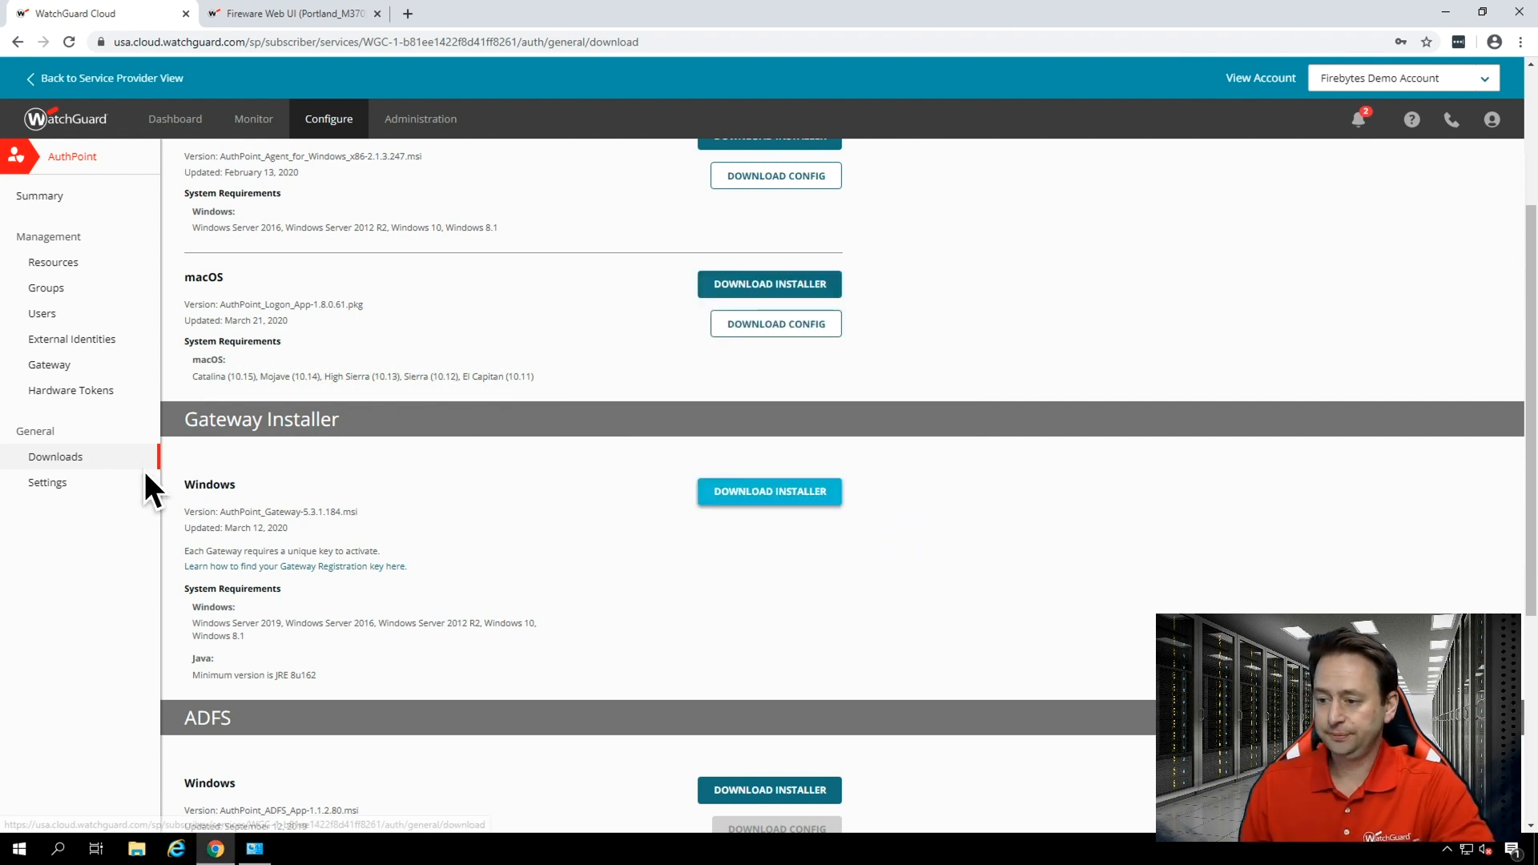
Check the installation status of Firebytes Gateway in the refreshed gateway list.
click(47, 374)
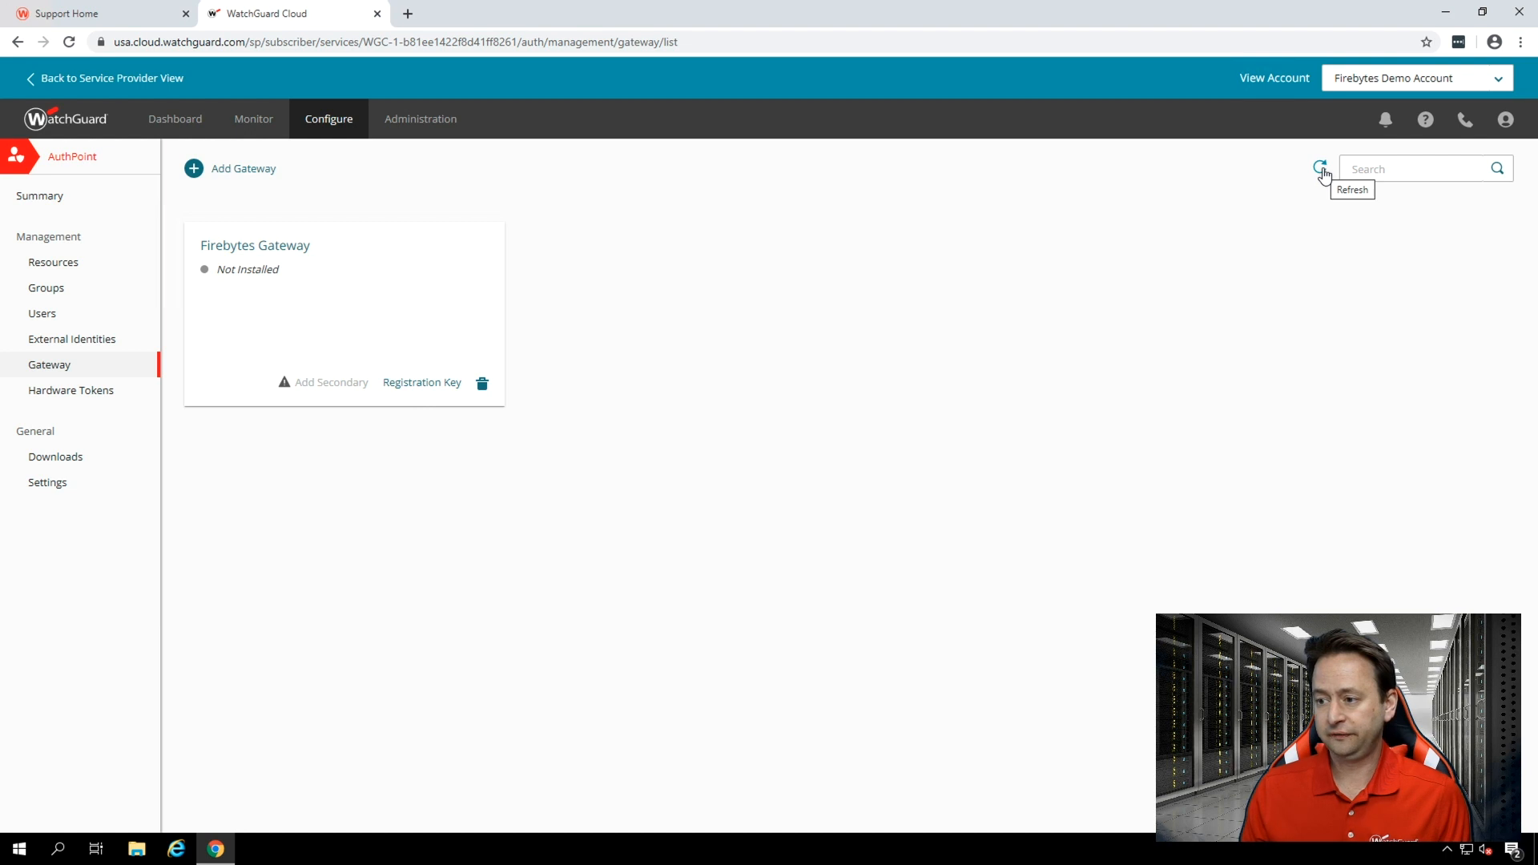
click(1323, 170)
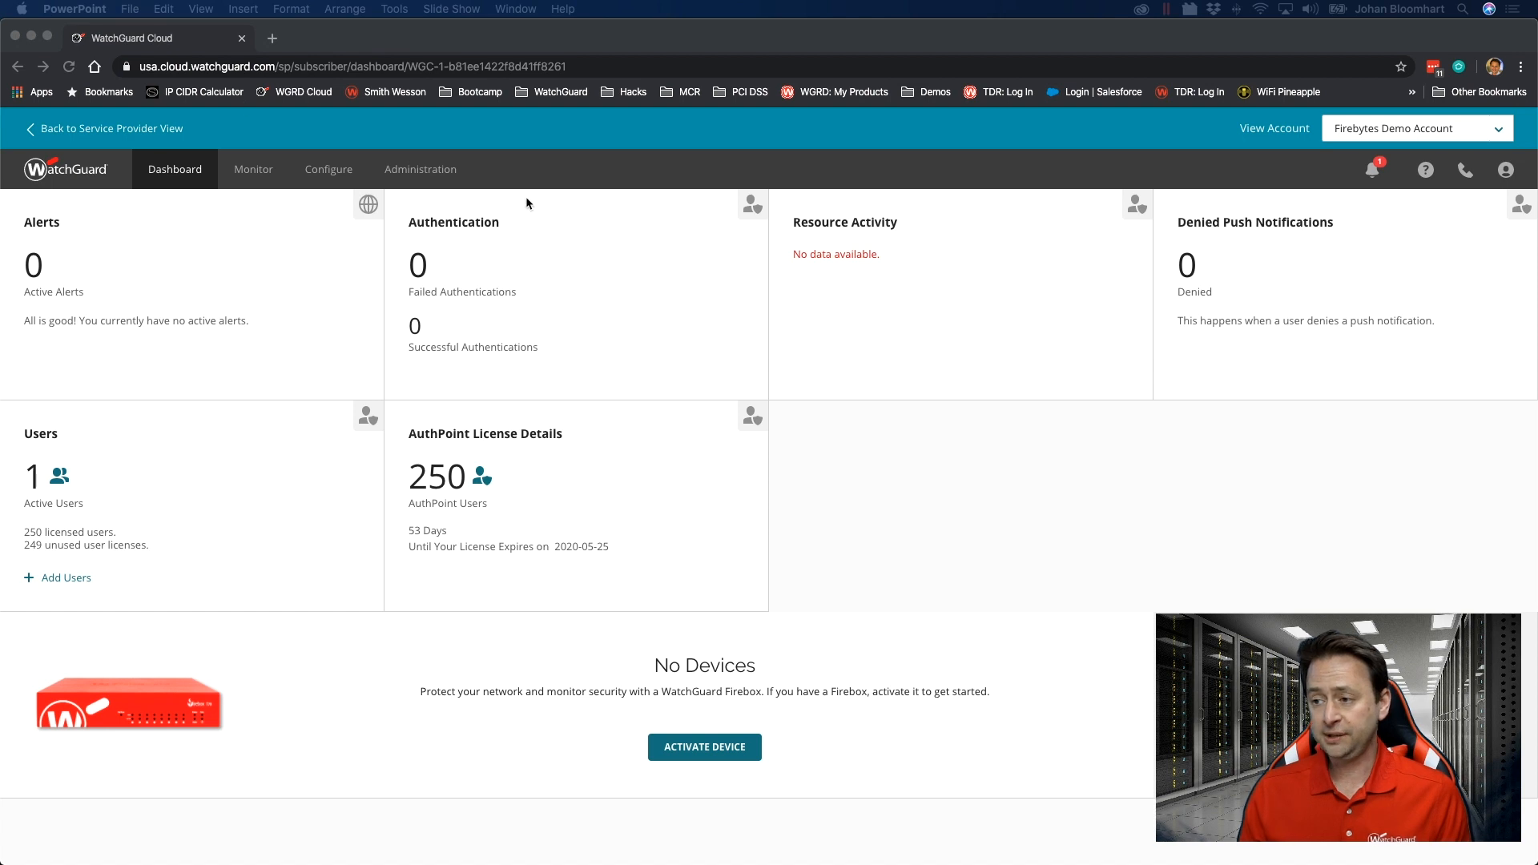
click(274, 41)
text(https://portal.logifuse.com:8080)
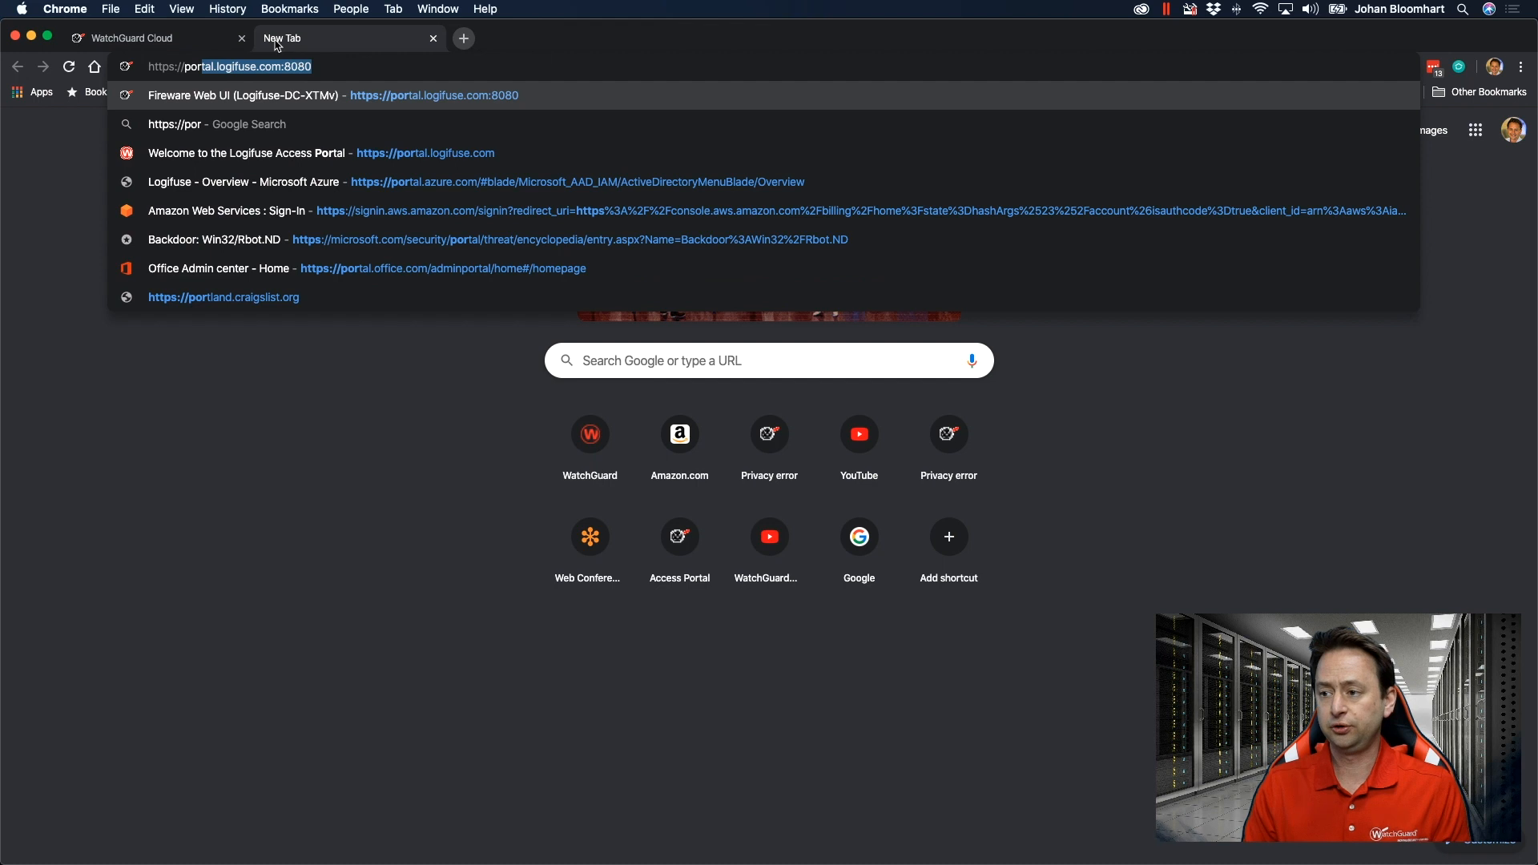
key(Right)
key(Return)
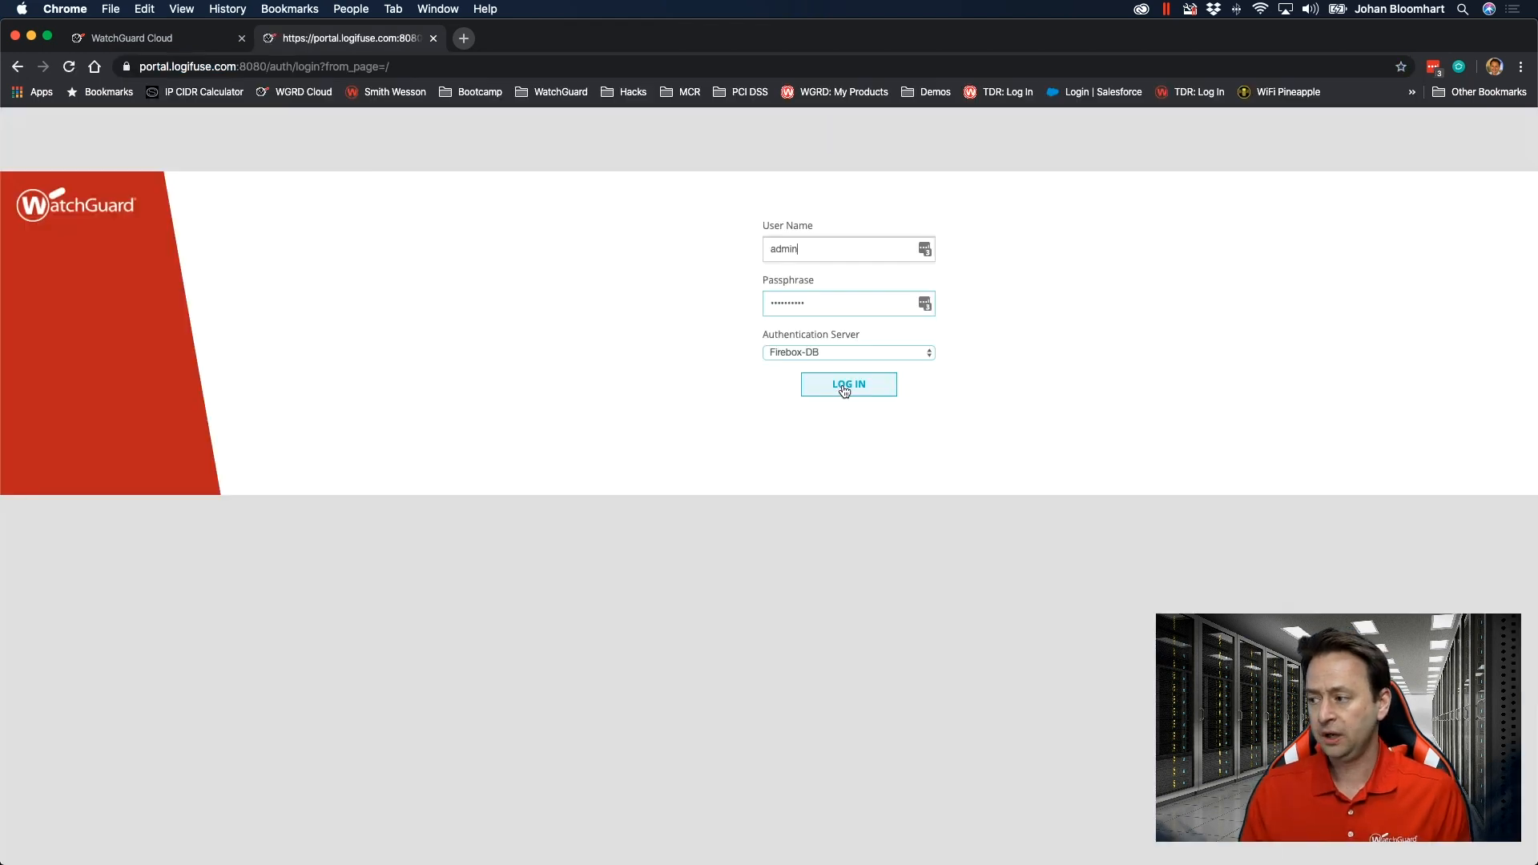
click(845, 389)
click(645, 464)
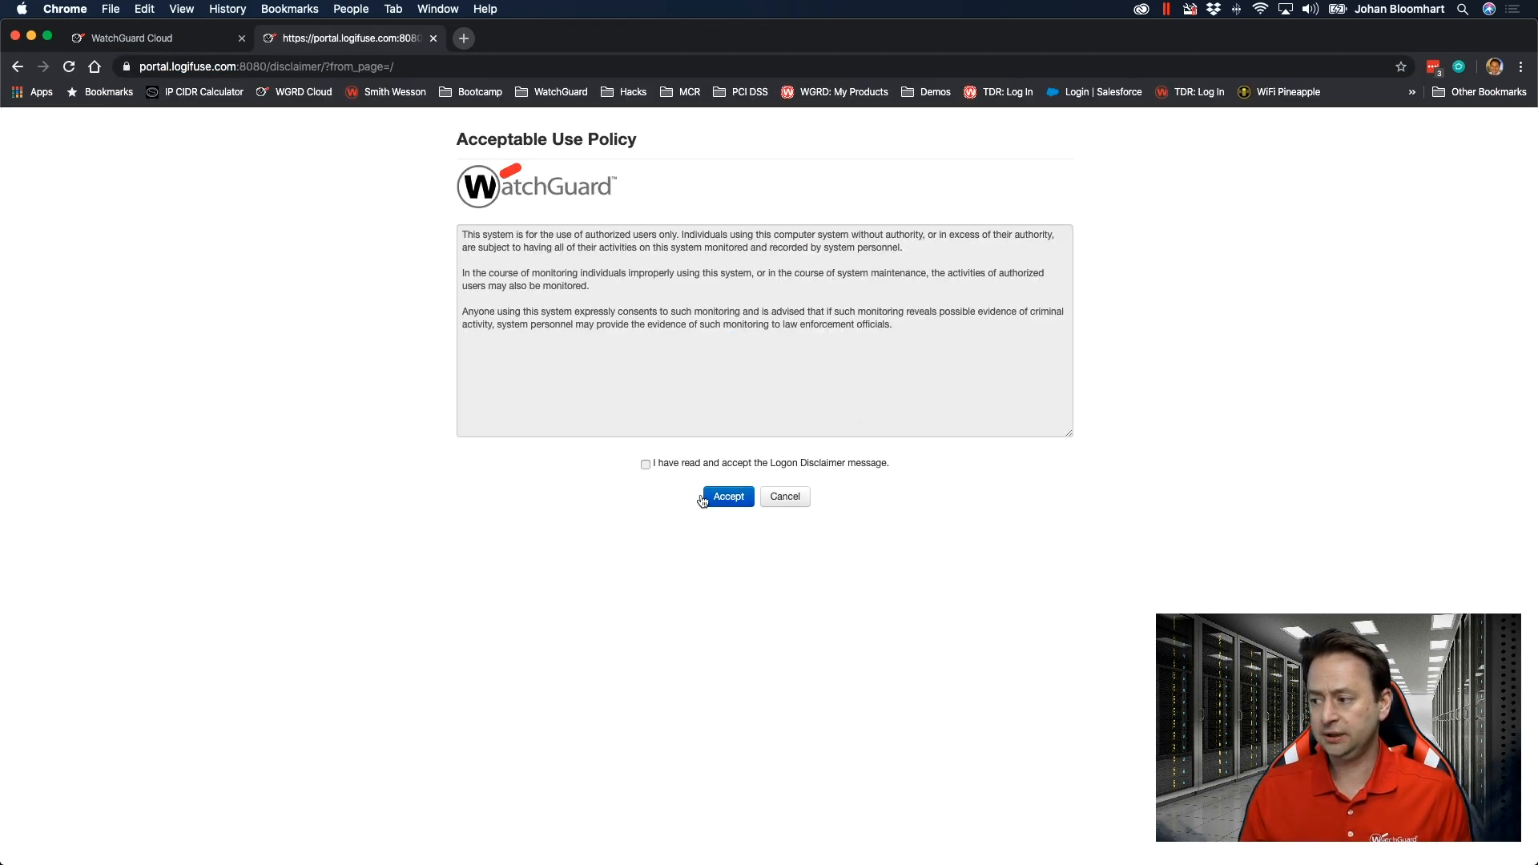
click(729, 497)
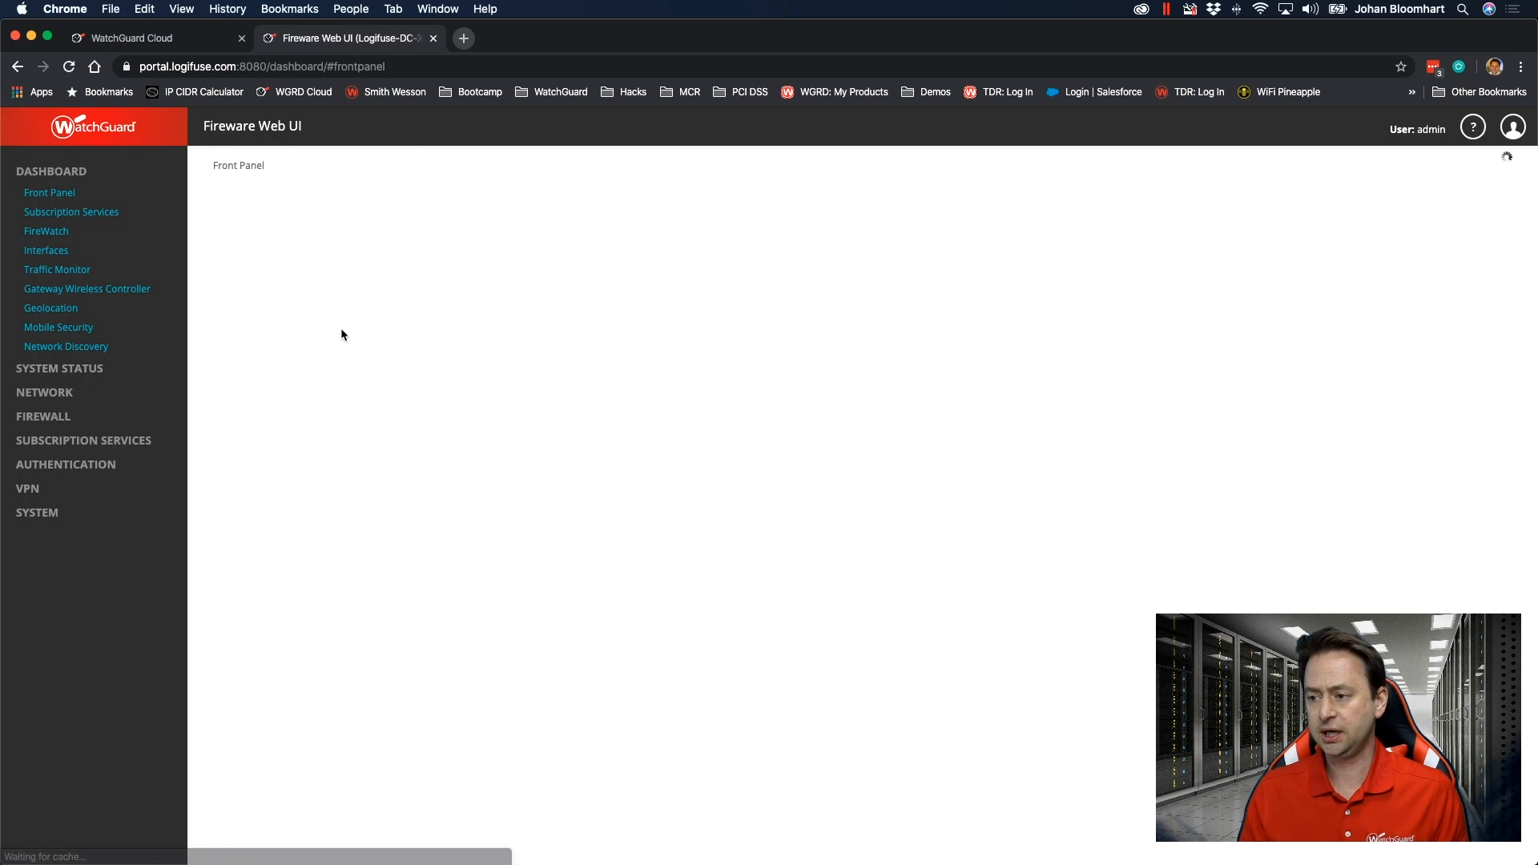
Unlock the RADIUS authentication server settings and set the RADIUS domain's primary server IP address to 10.50.0.2.
scroll(96, 457, down, 1)
click(65, 451)
click(42, 491)
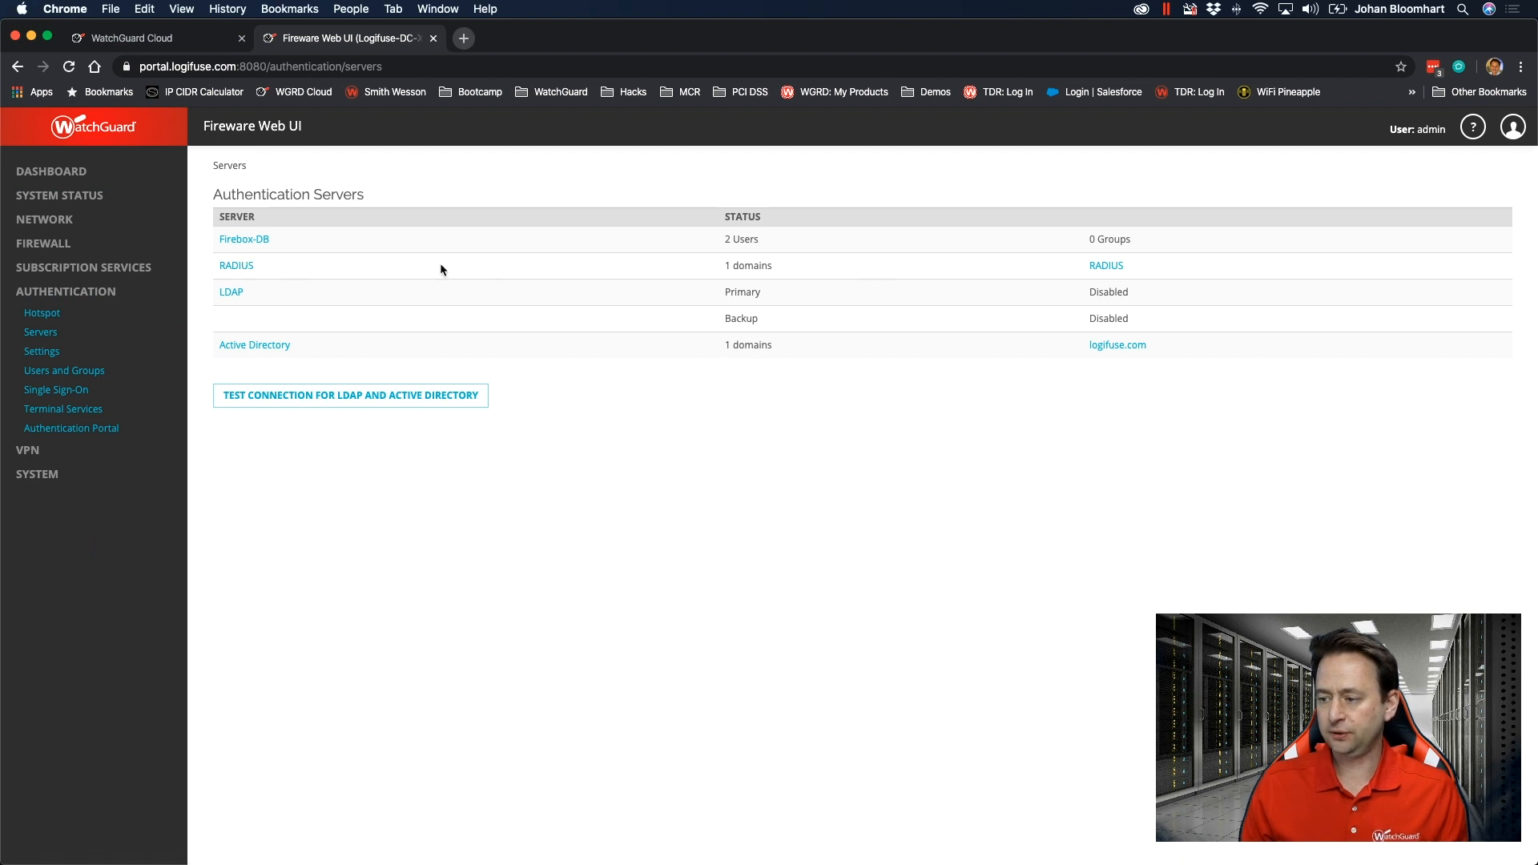
click(237, 266)
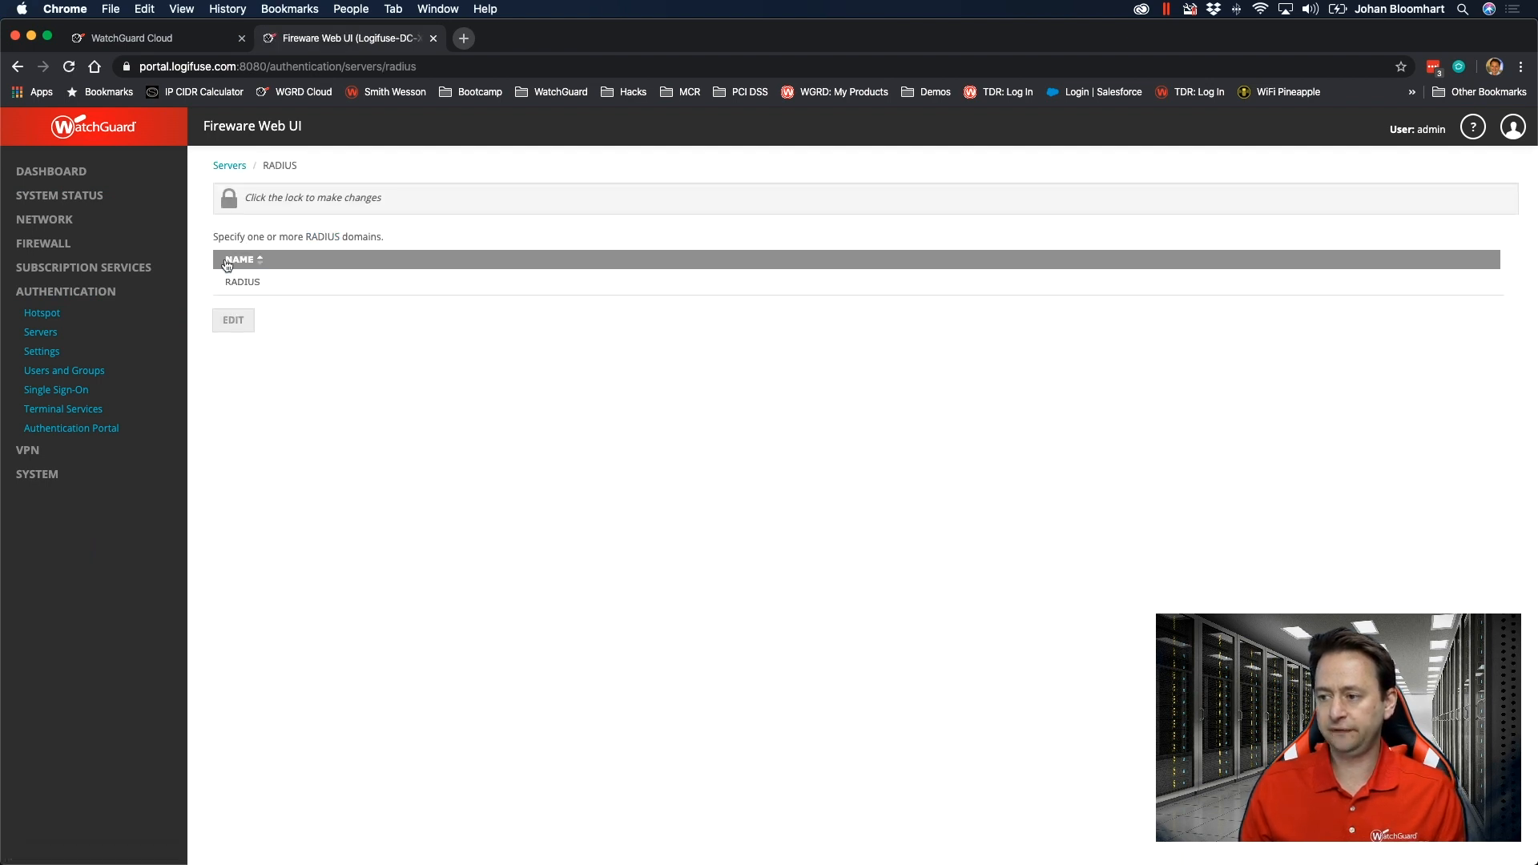
click(228, 199)
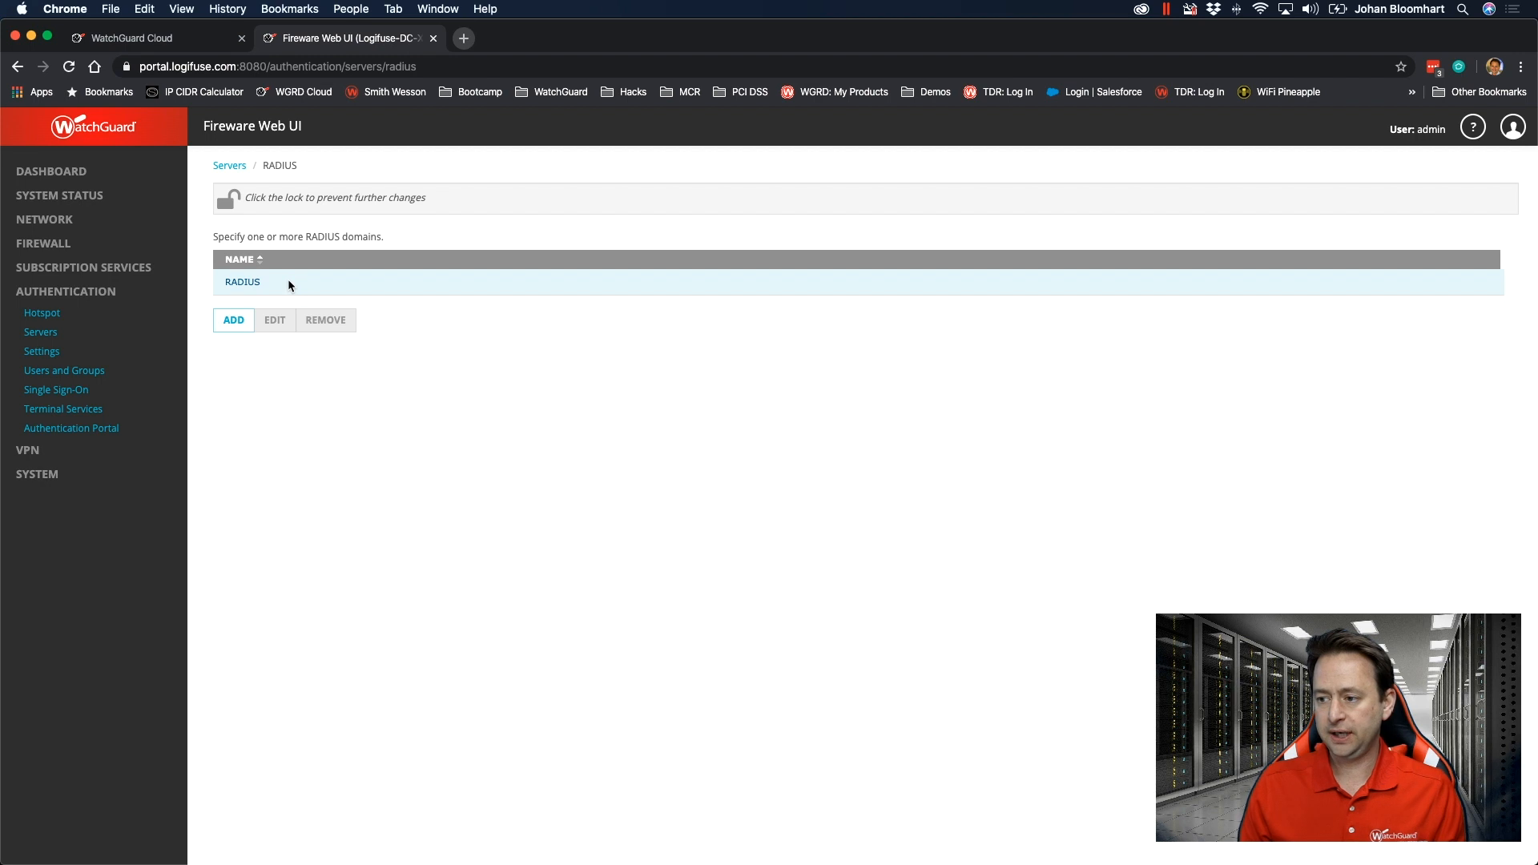
click(287, 282)
click(275, 321)
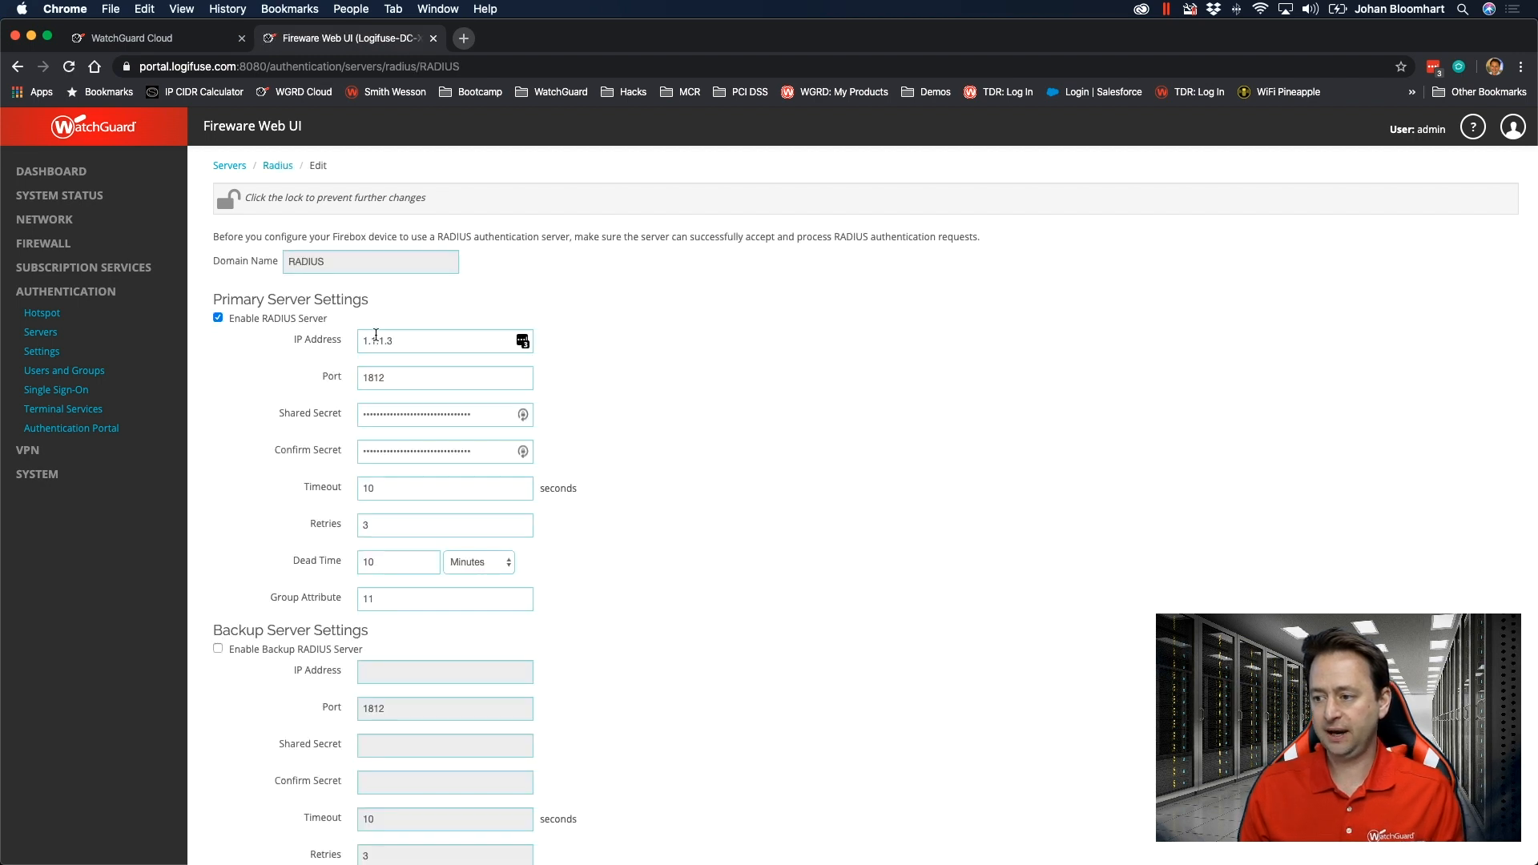
double_click(405, 335)
text(1)
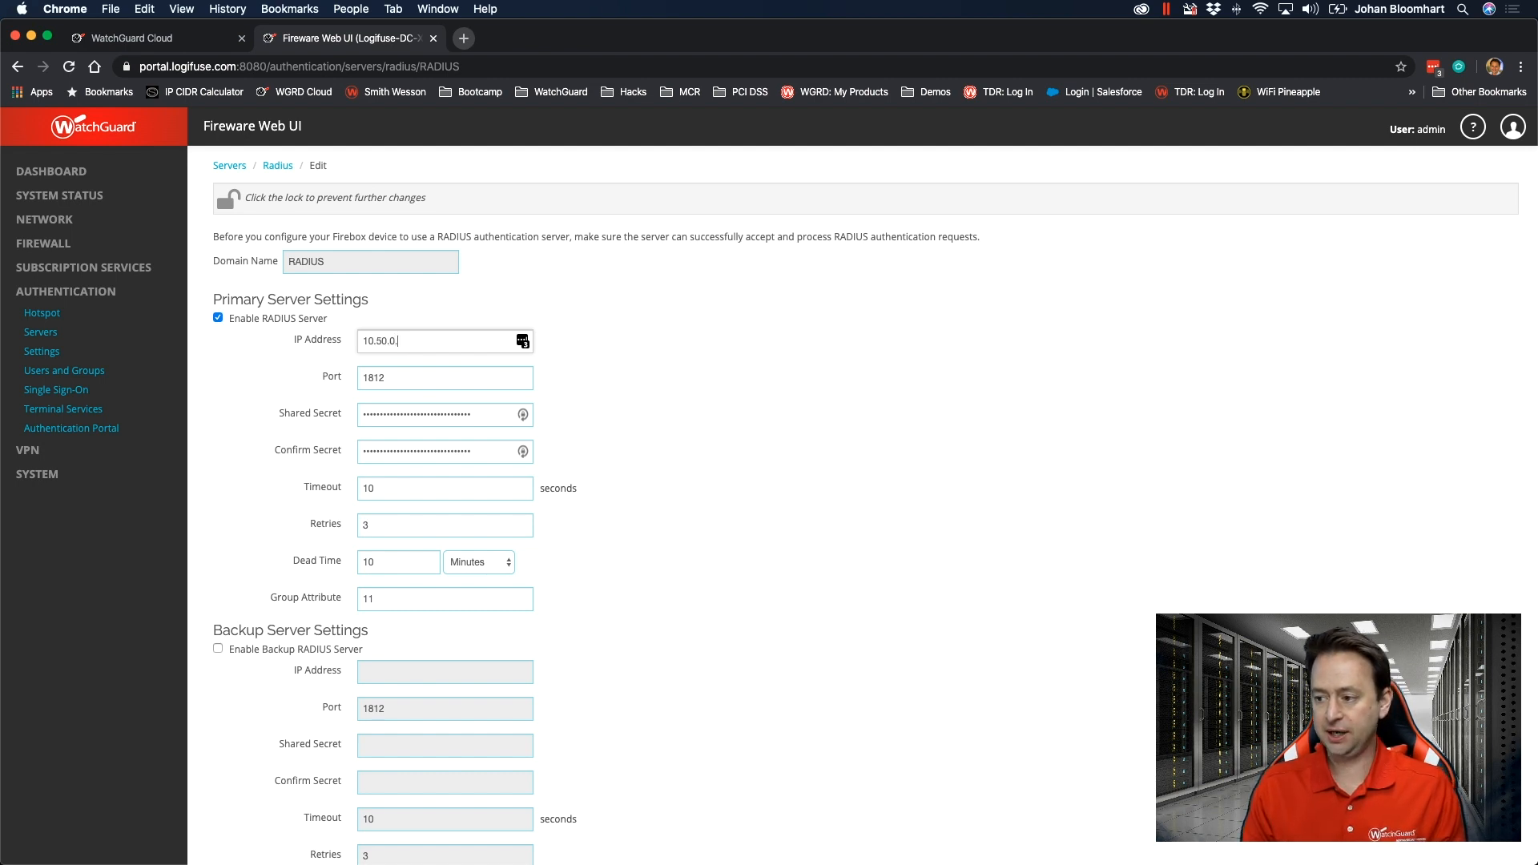
Try to save the RADIUS domain with a shared secret entered and confirmed for the primary server.
key(Tab)
key(Tab)
text(•)
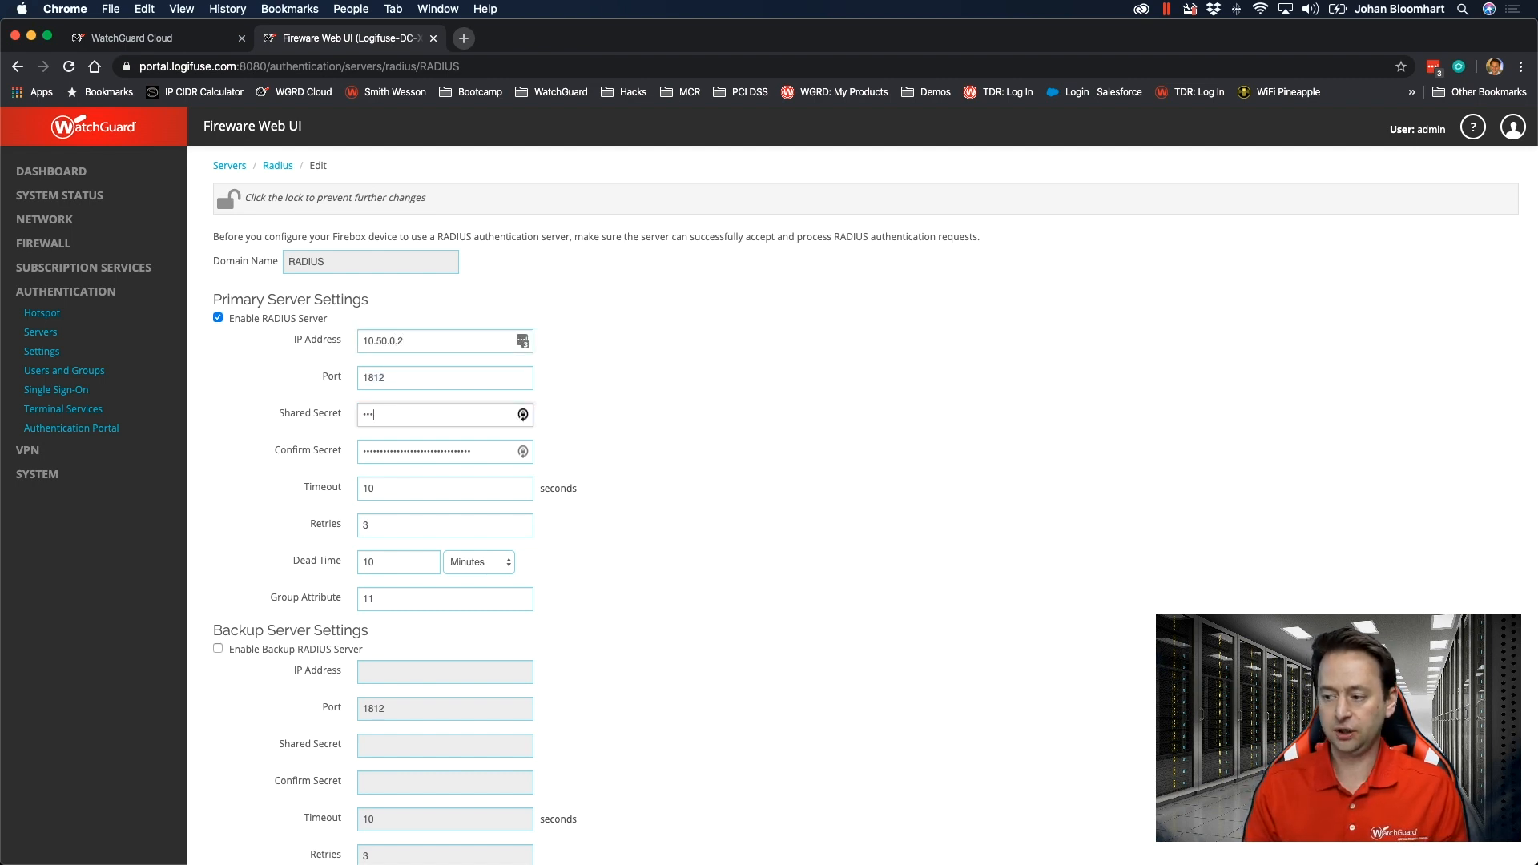
text(•••••••••)
key(Tab)
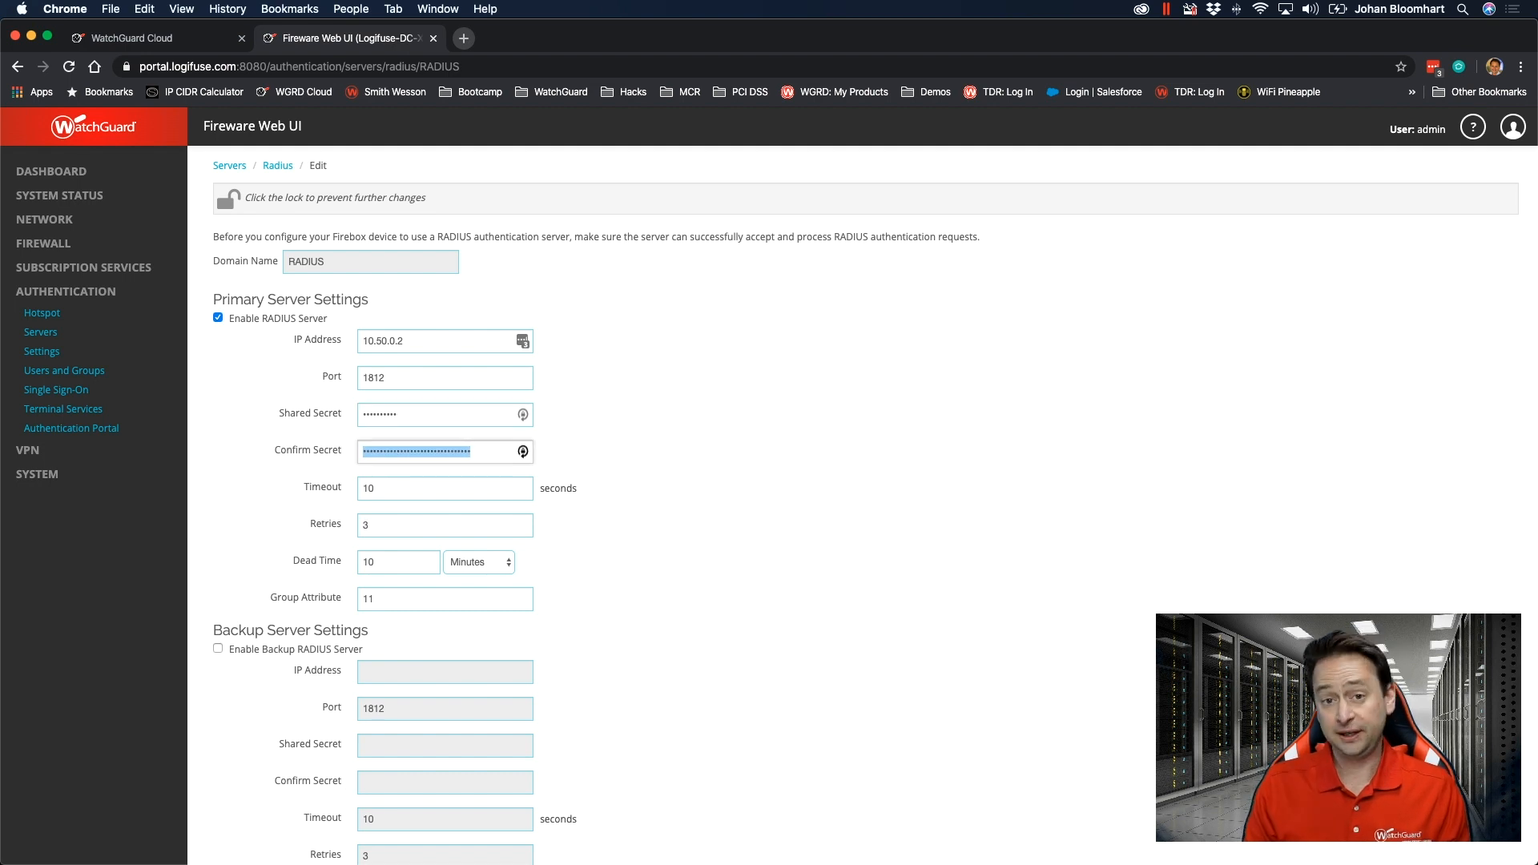
text(••••••••••)
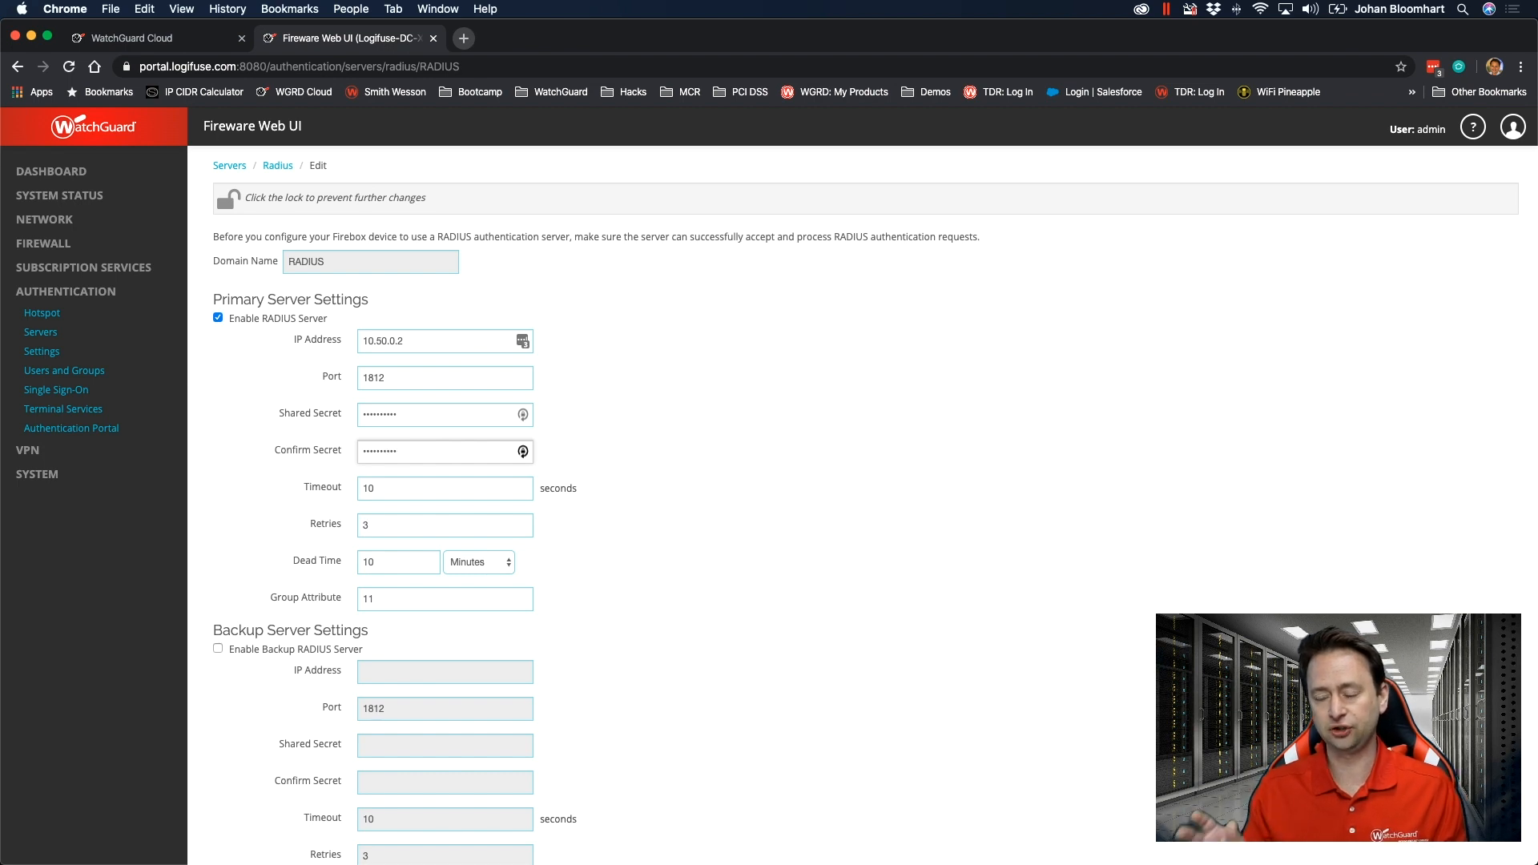
scroll(694, 435, down, 5)
click(261, 814)
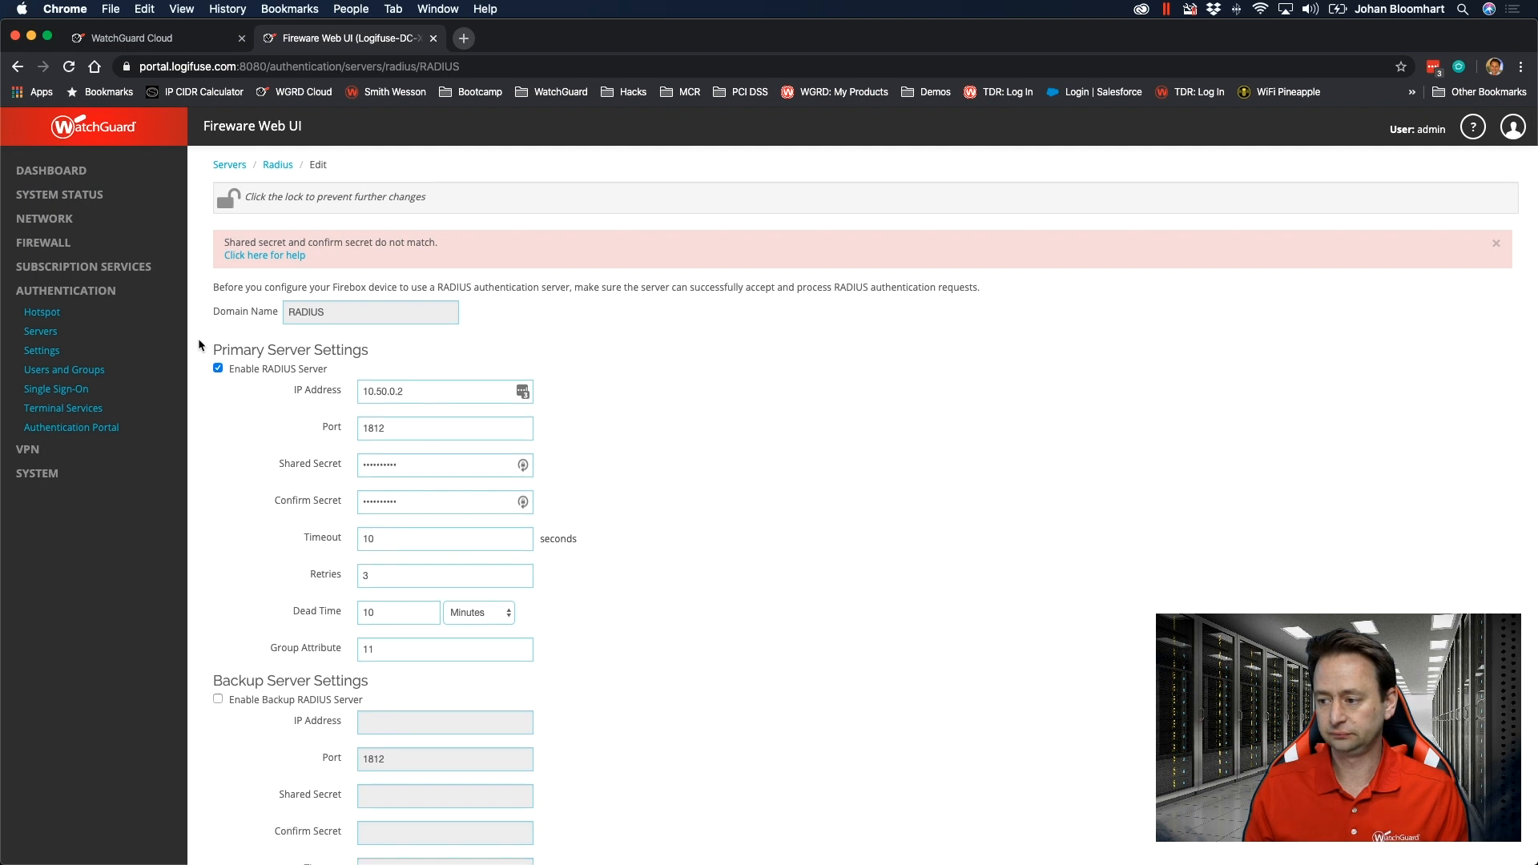
Re-enter and confirm the primary RADIUS server's shared secret and save the RADIUS domain.
scroll(195, 335, down, 1)
click(455, 454)
double_click(454, 453)
key(BackSpace)
text(••••••)
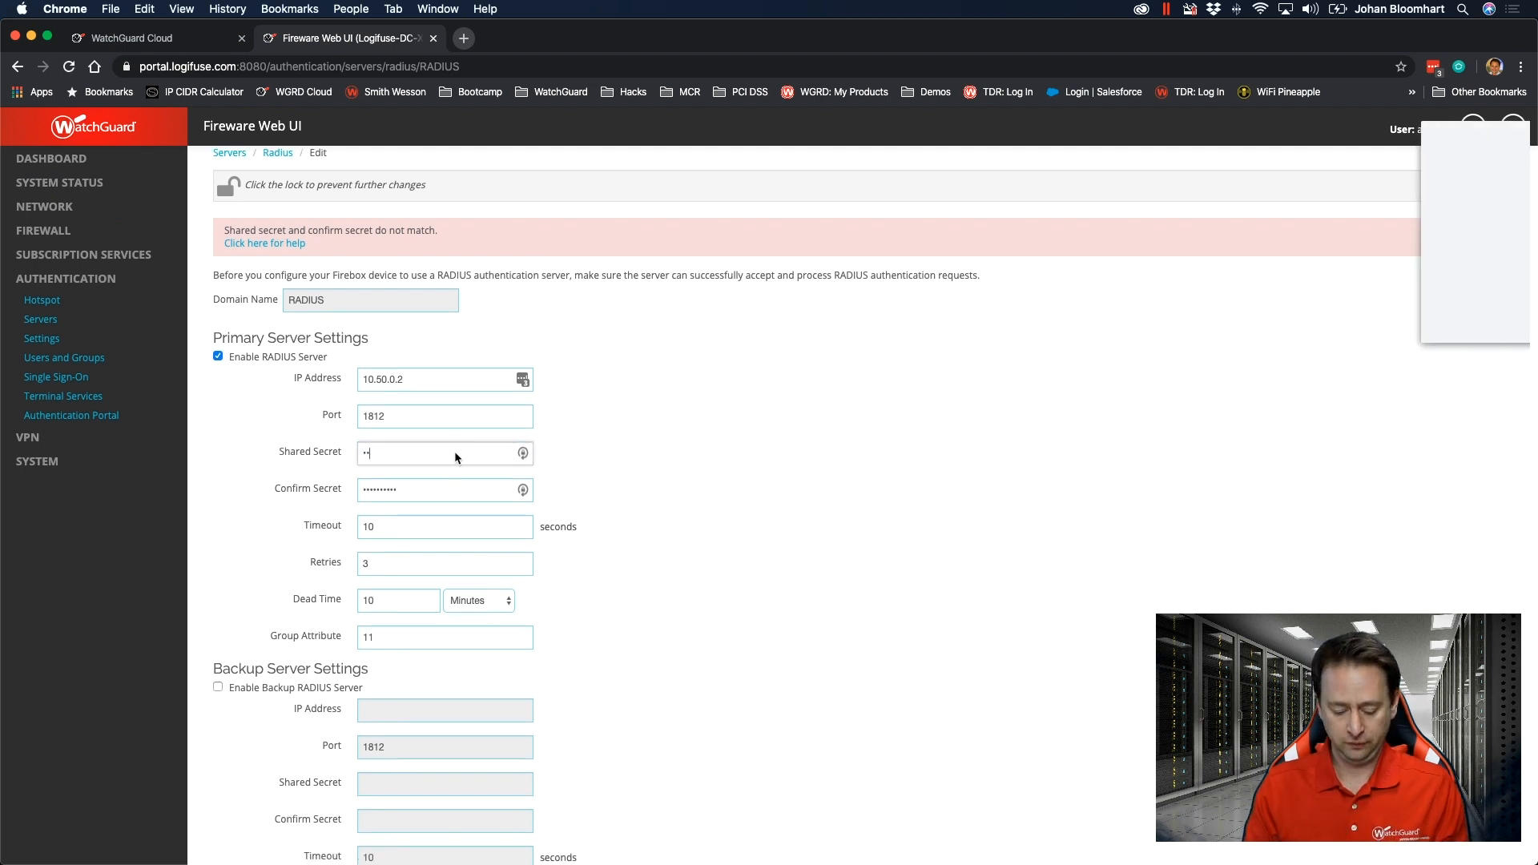
key(Tab)
text(••••••••••)
scroll(409, 572, down, 4)
click(261, 814)
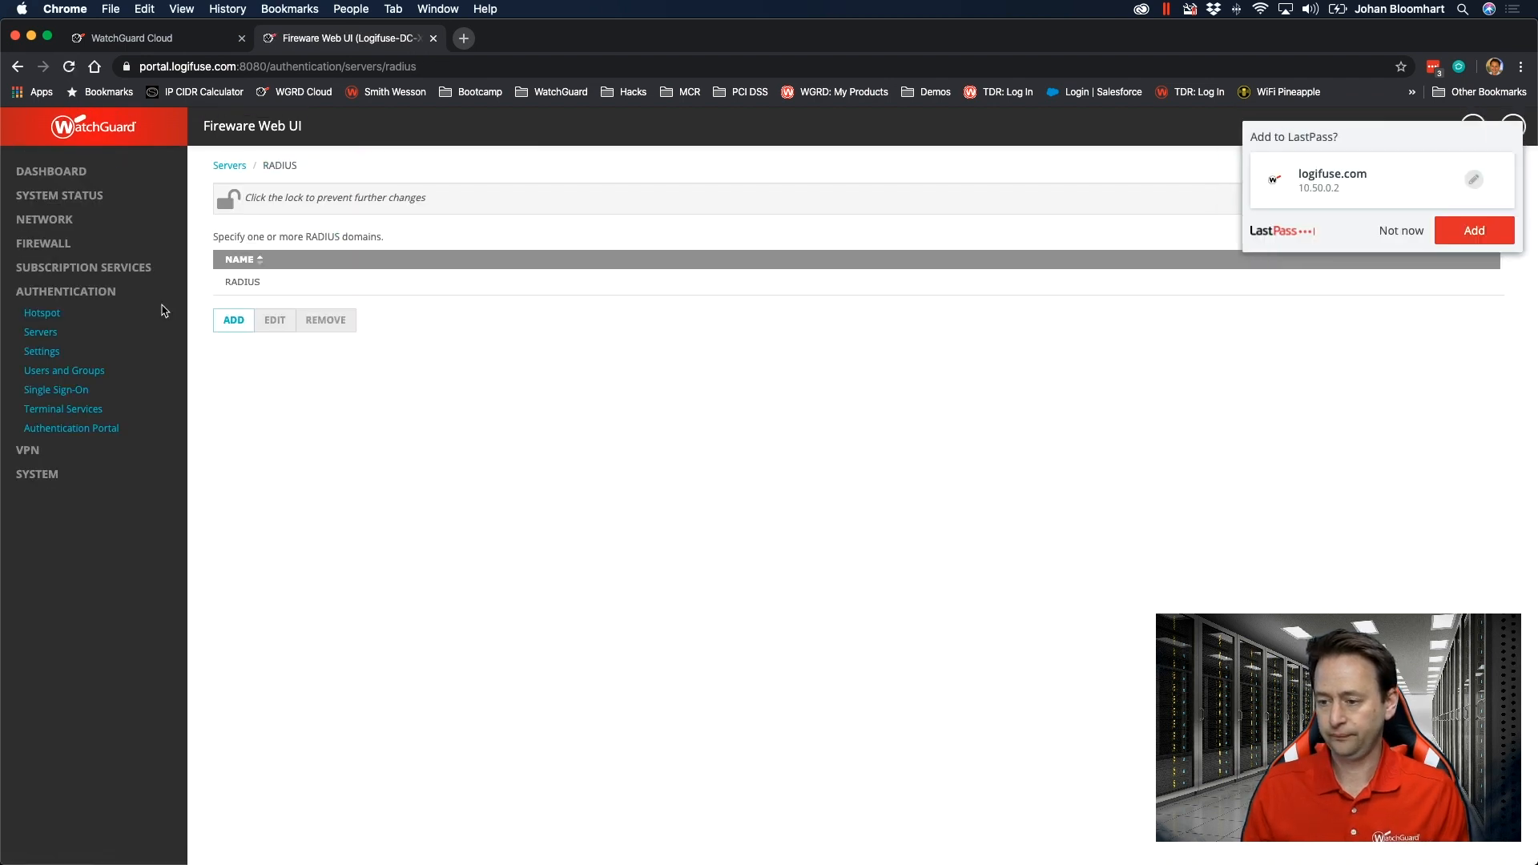
Launch the Mobile VPN with SSL setup wizard and set the primary server address to portal.logifuse.com.
click(29, 454)
click(53, 570)
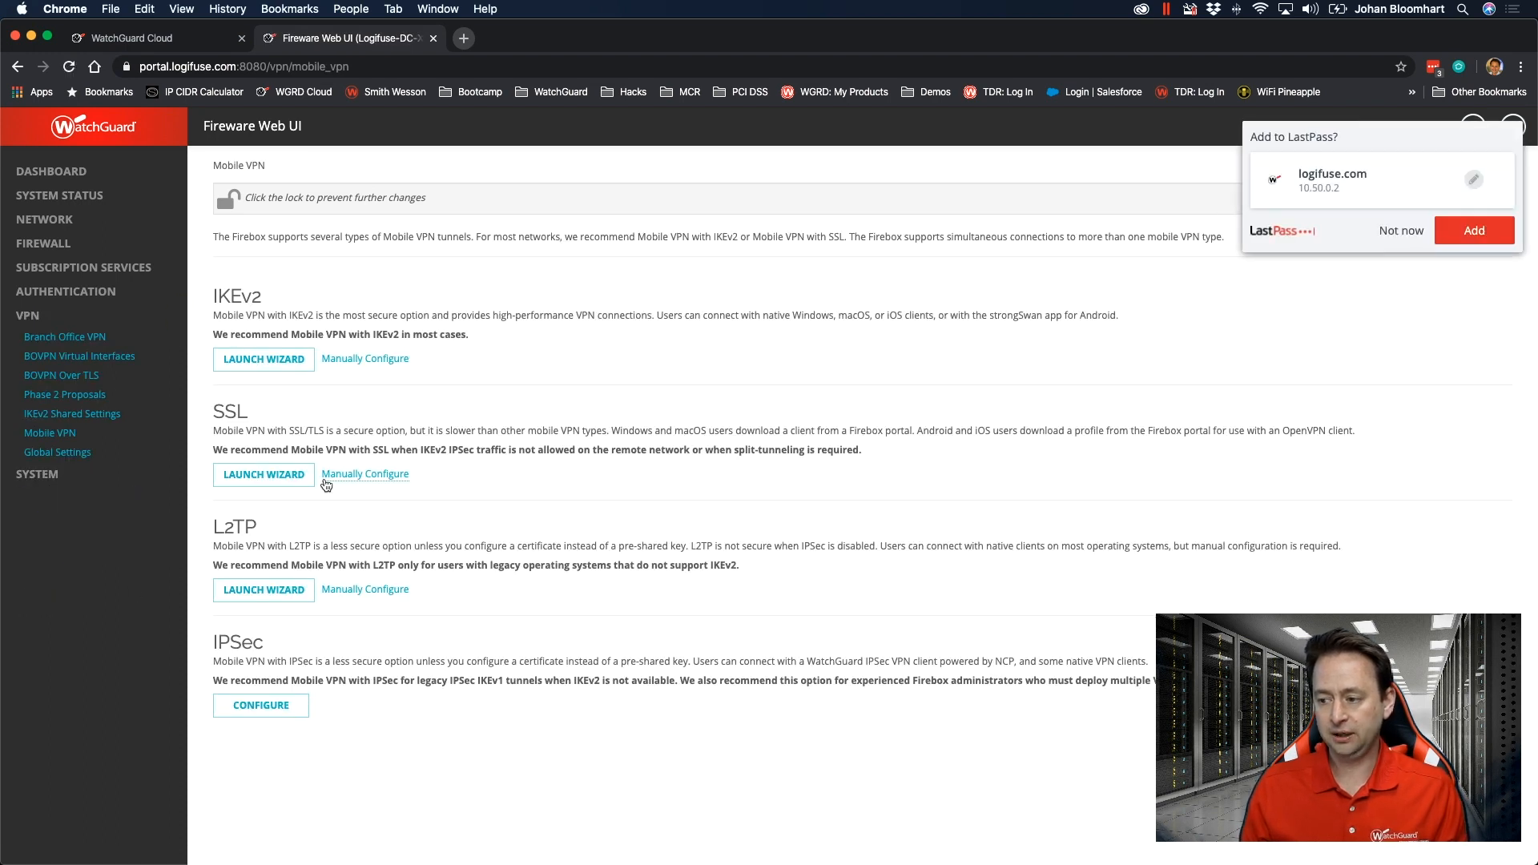
click(264, 476)
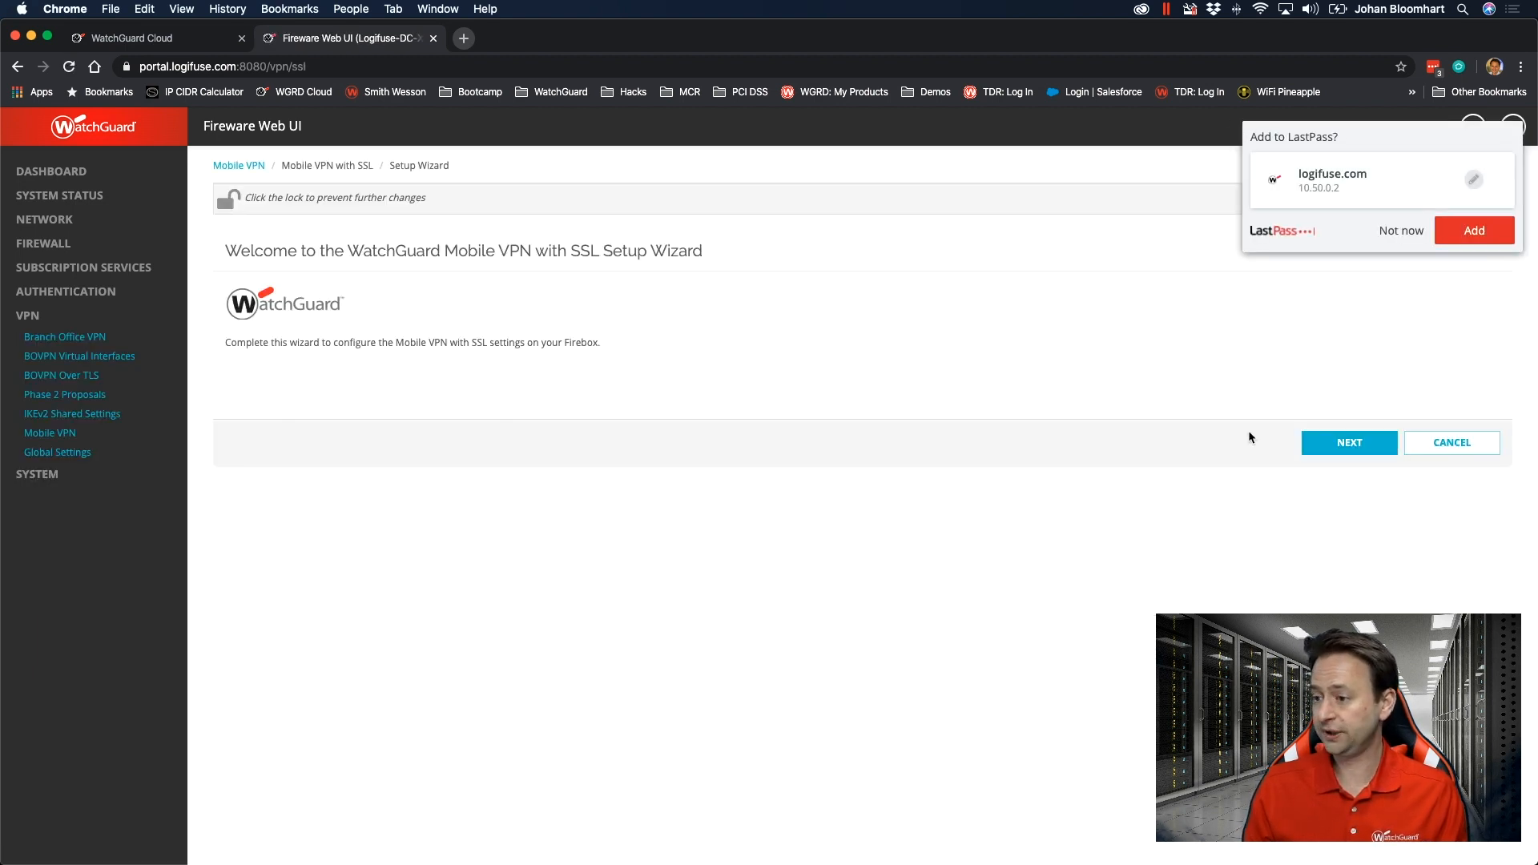
click(1308, 442)
click(463, 315)
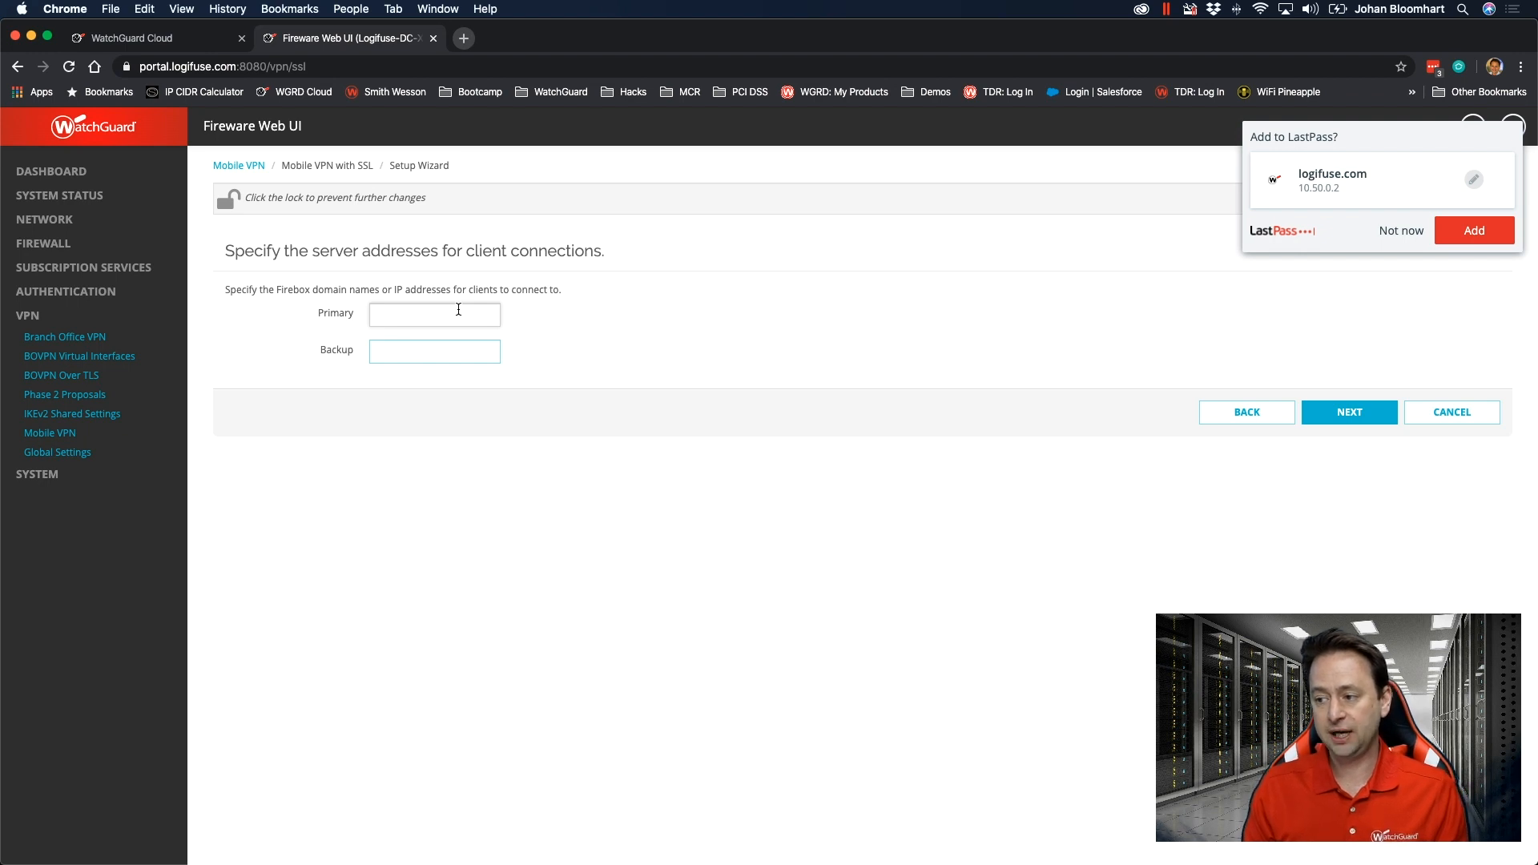
text(portal.logifuse.com)
click(1339, 413)
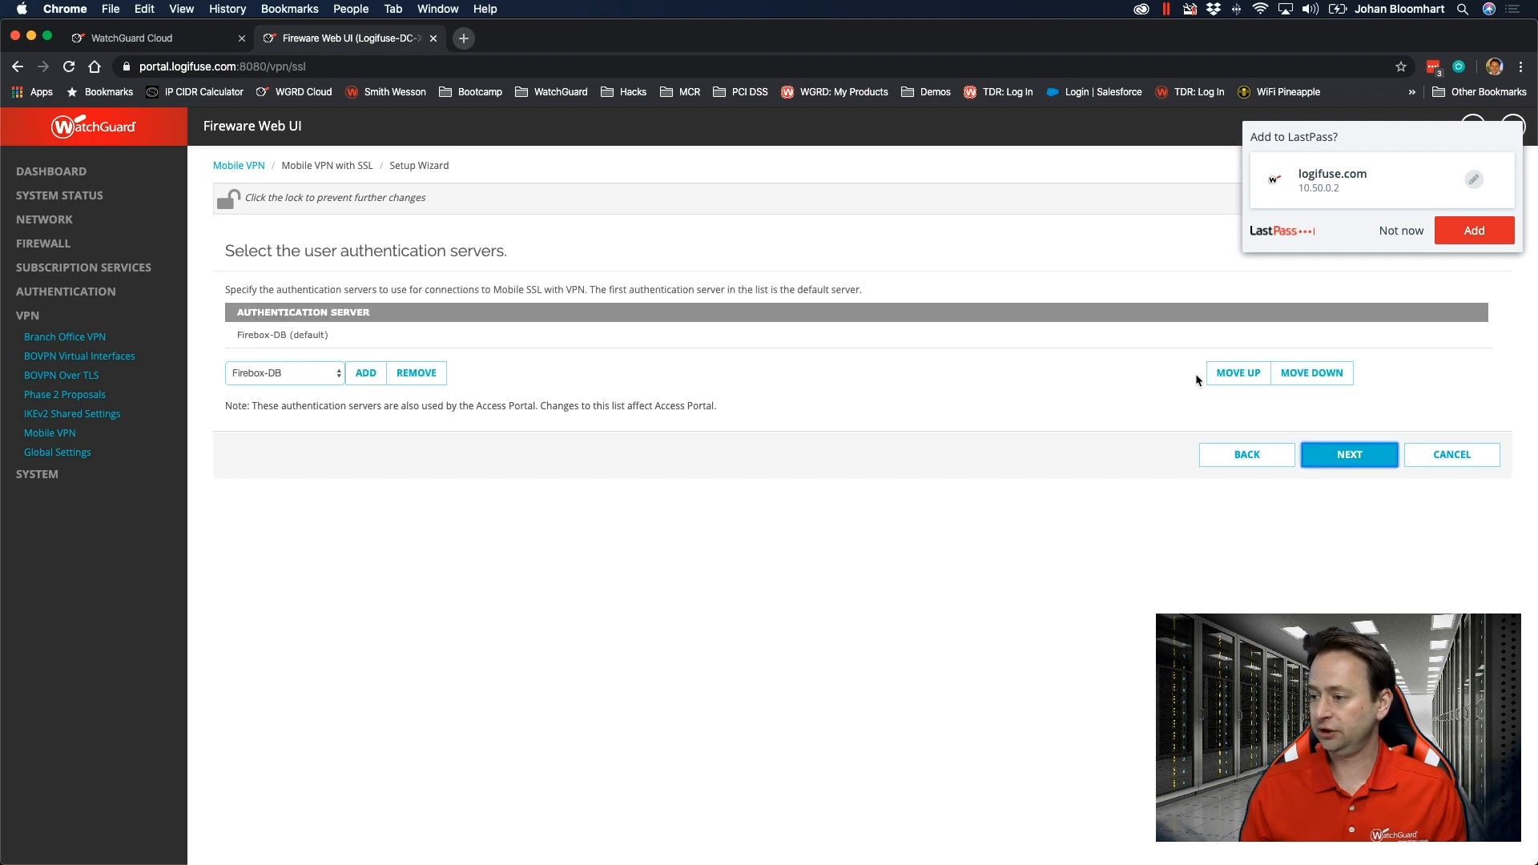
Add RADIUS as a user authentication server and move it above Firebox-DB to make it the default.
click(305, 376)
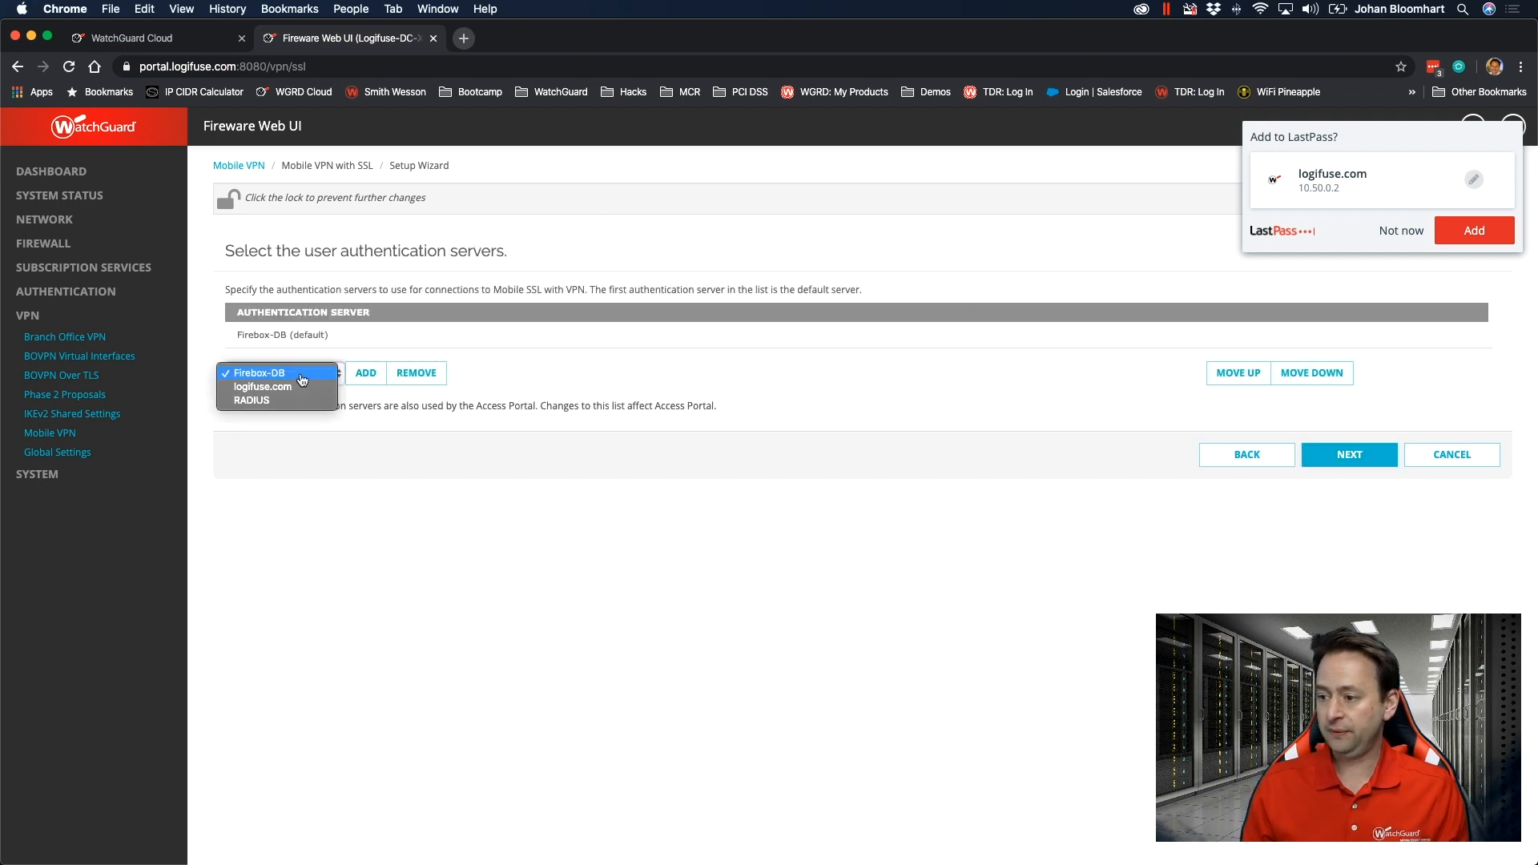
click(245, 401)
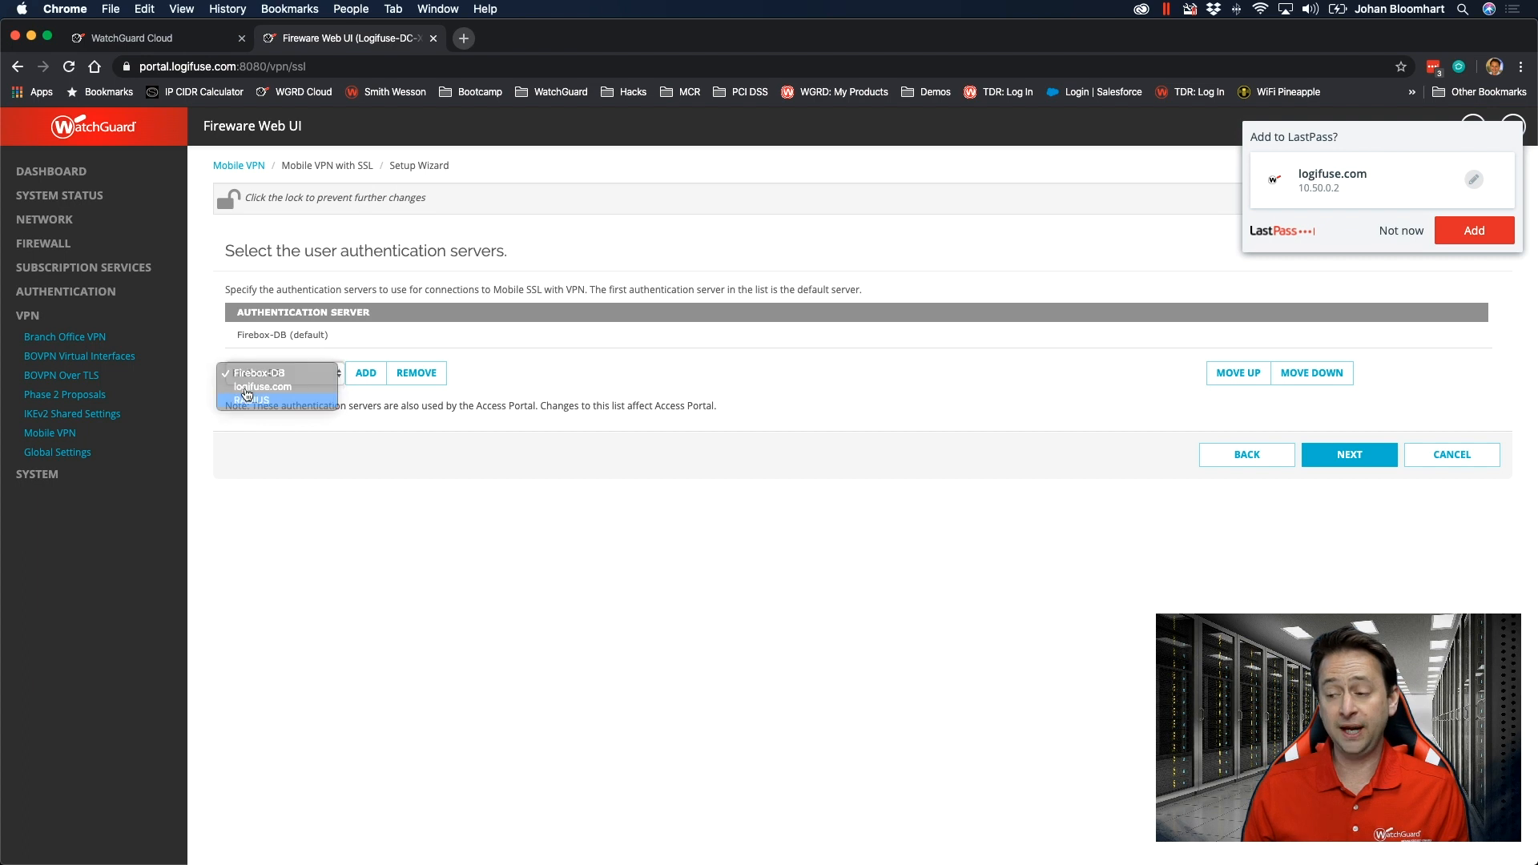
click(366, 374)
click(1242, 368)
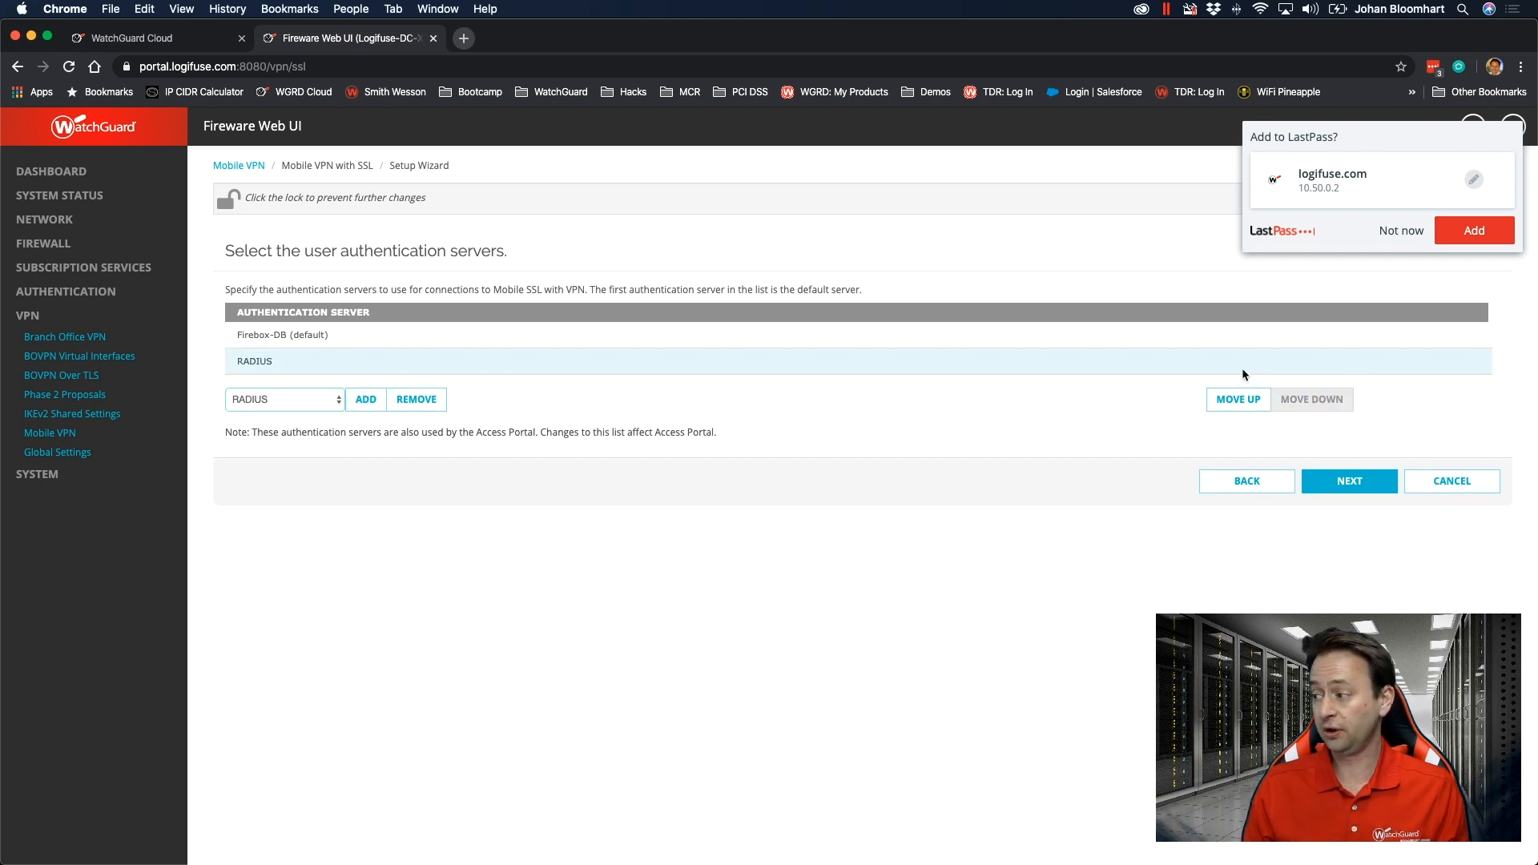
click(1236, 404)
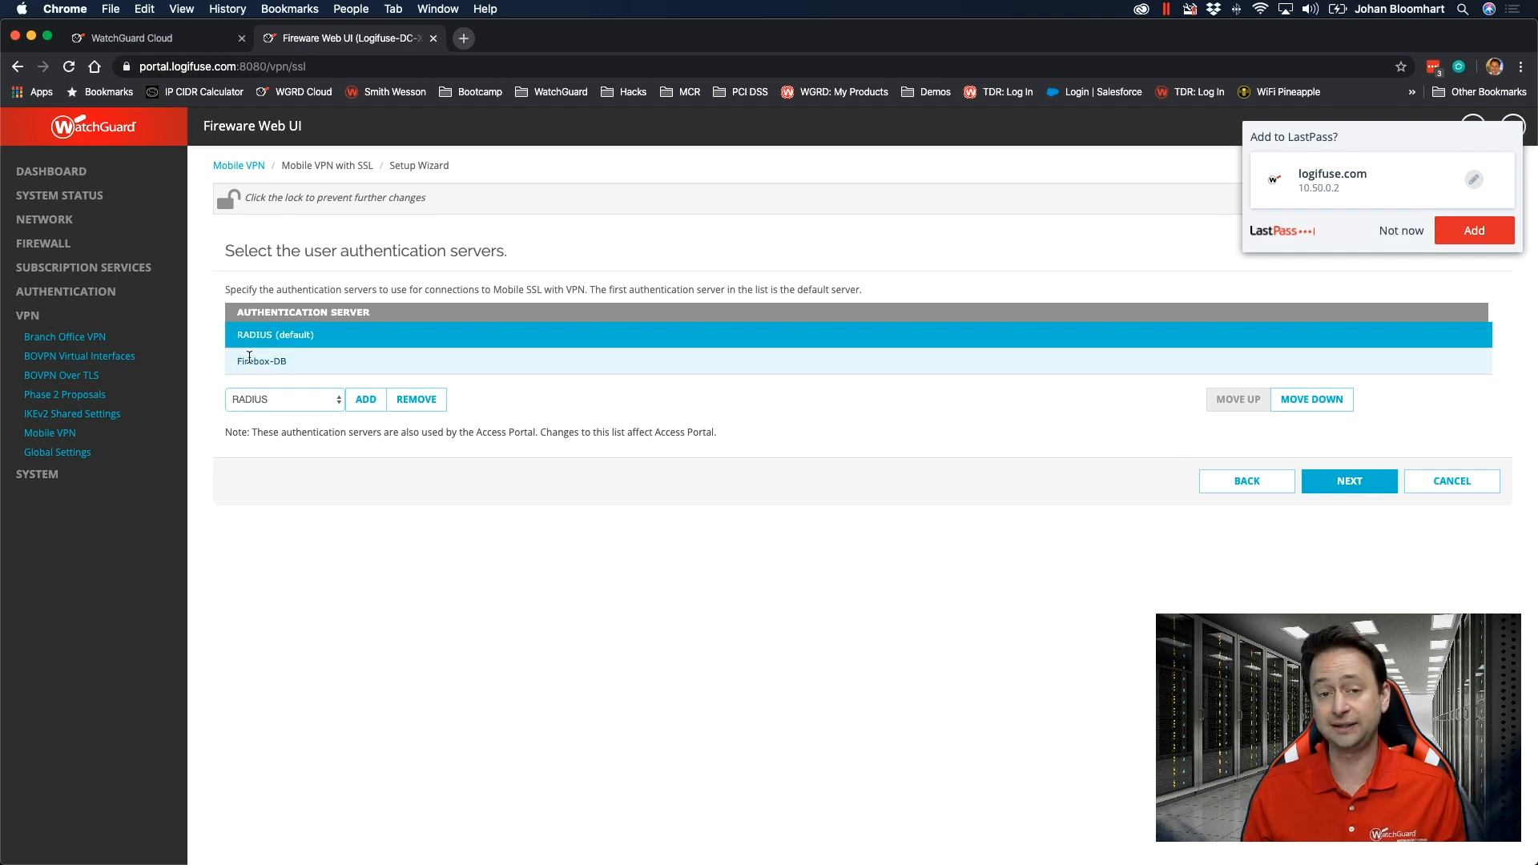
click(295, 334)
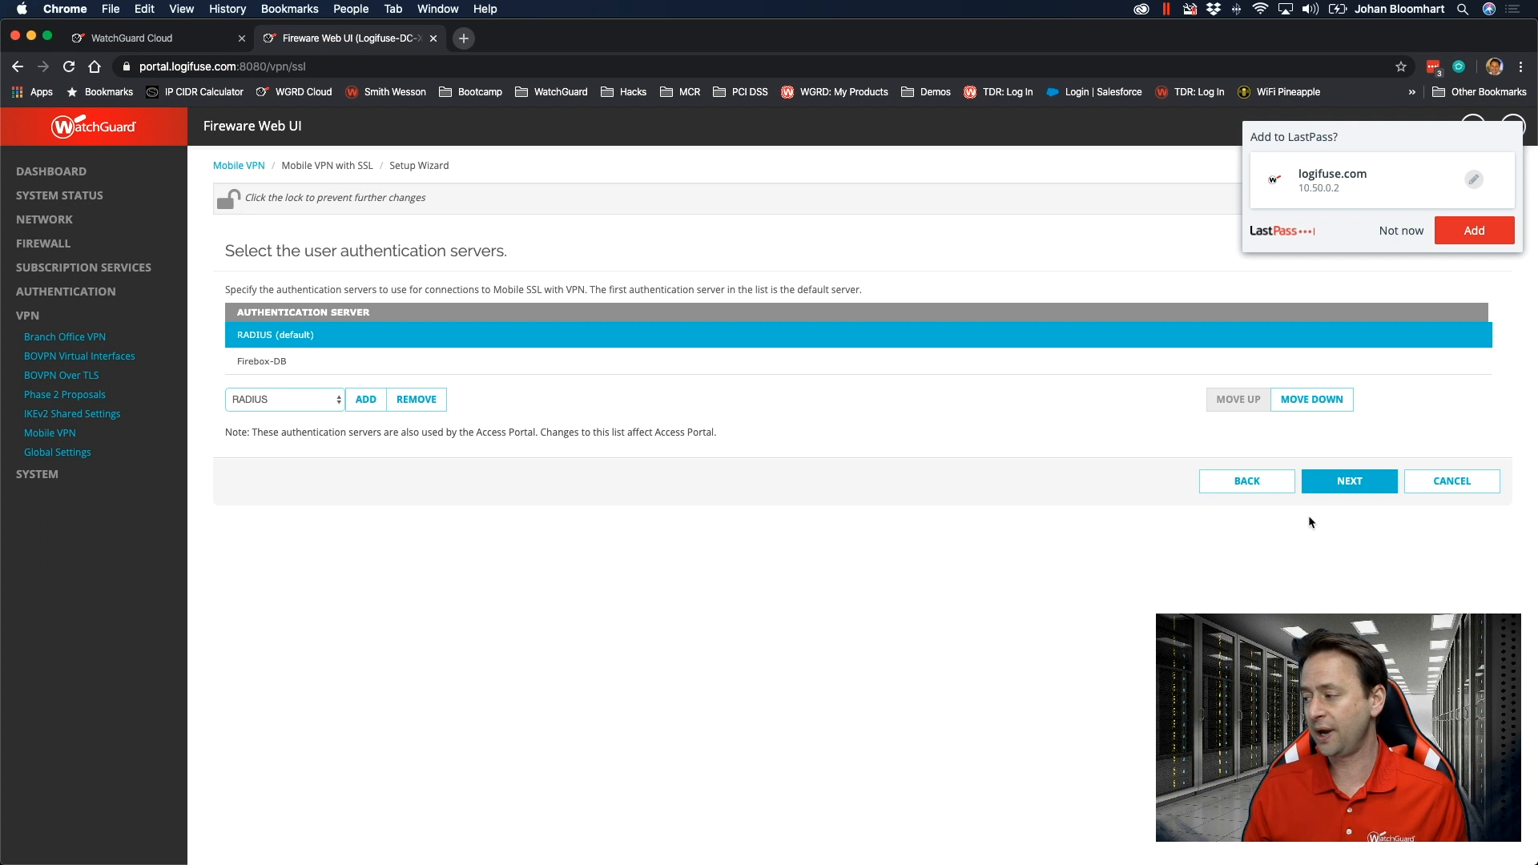
click(1367, 481)
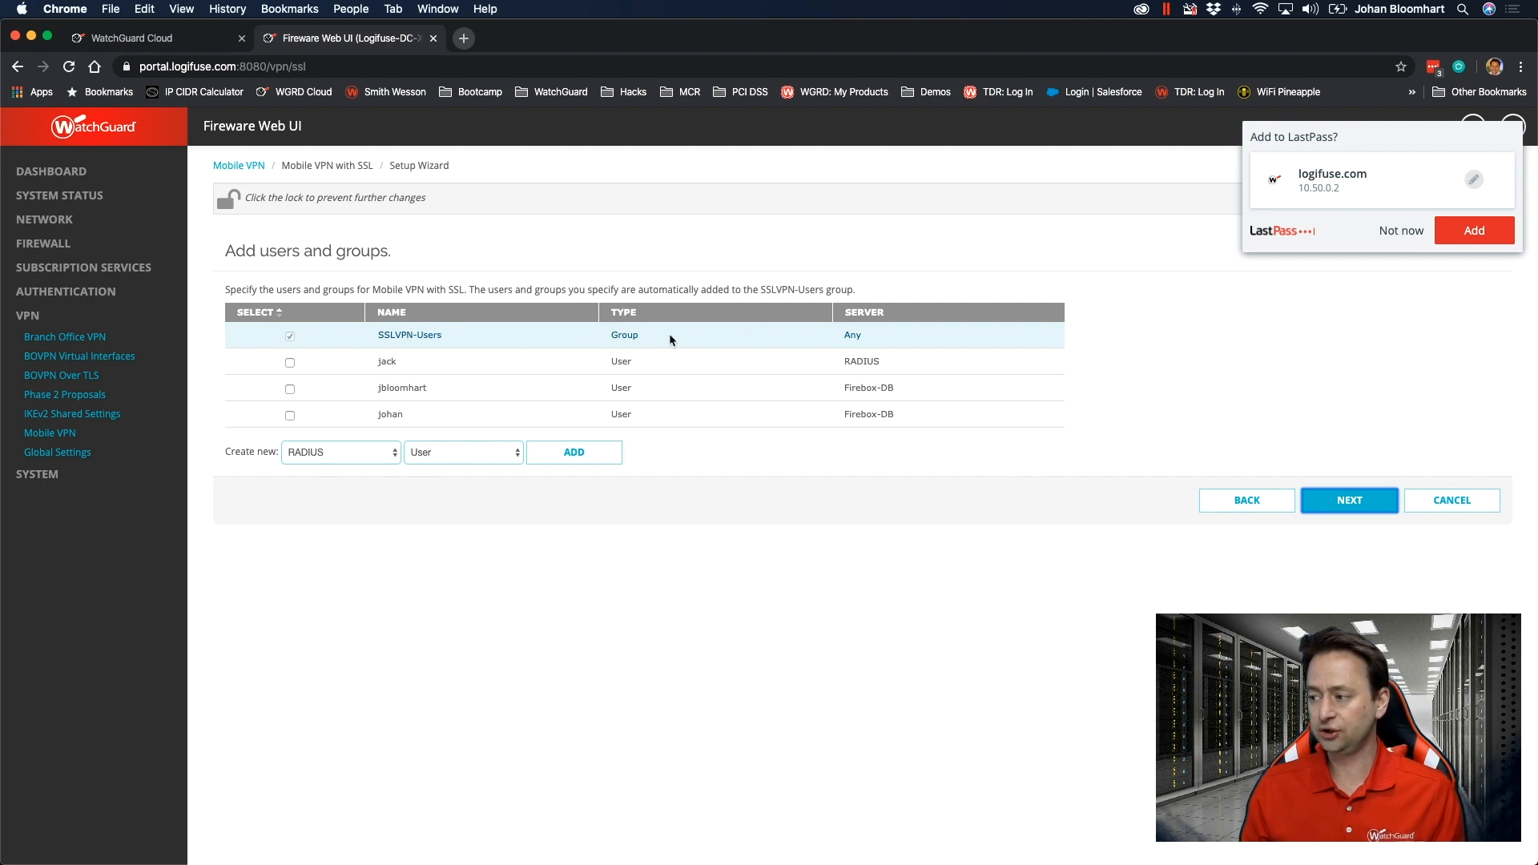
Finish the SSL VPN wizard with the SSLVPN-Users group and address pool 192.168.113.0/24, declining the LastPass save offer.
click(1358, 500)
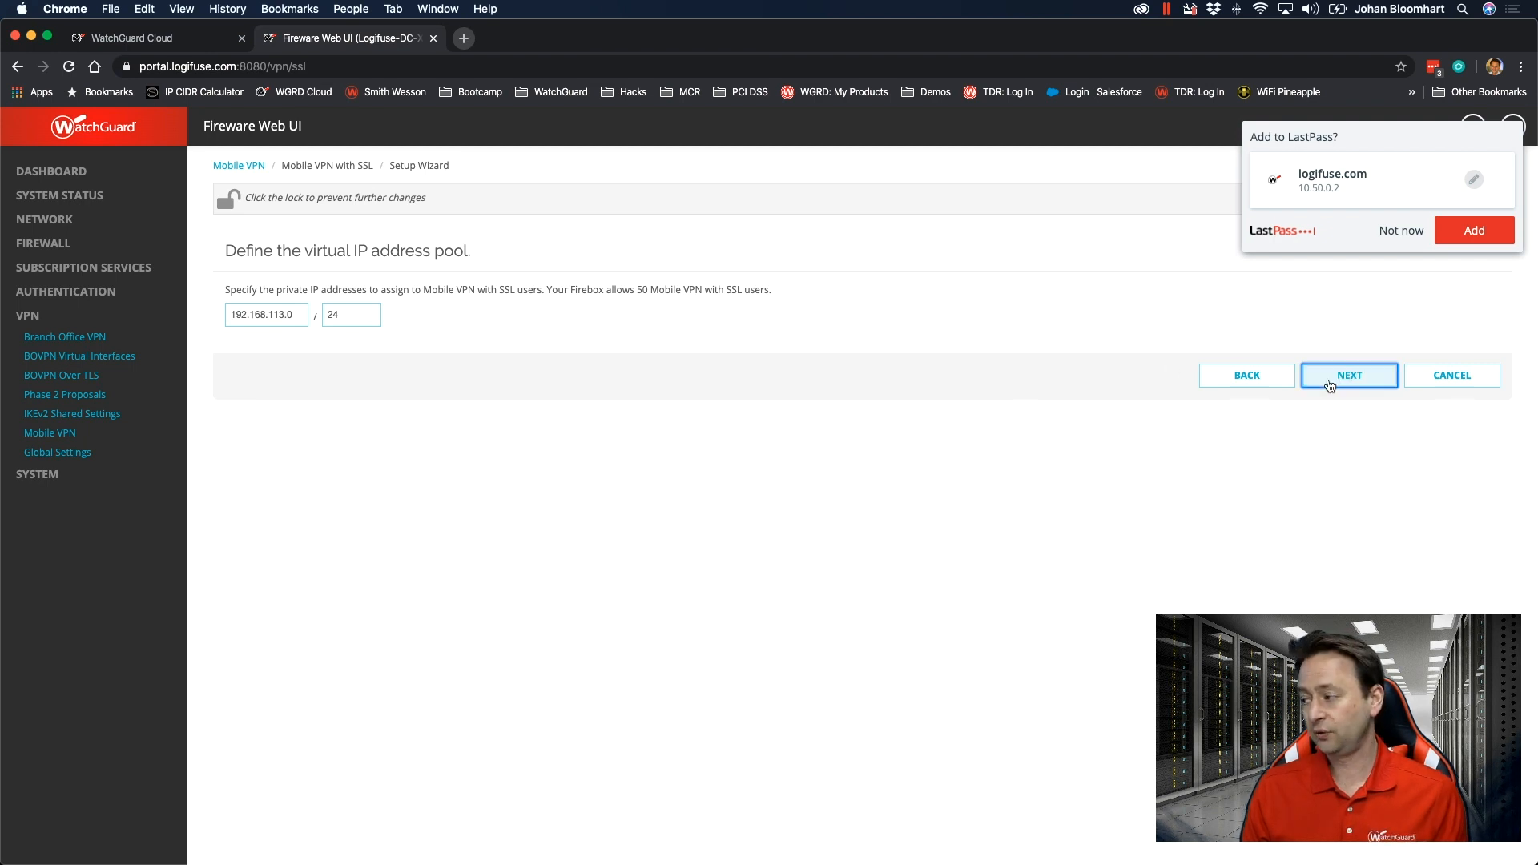
click(1379, 230)
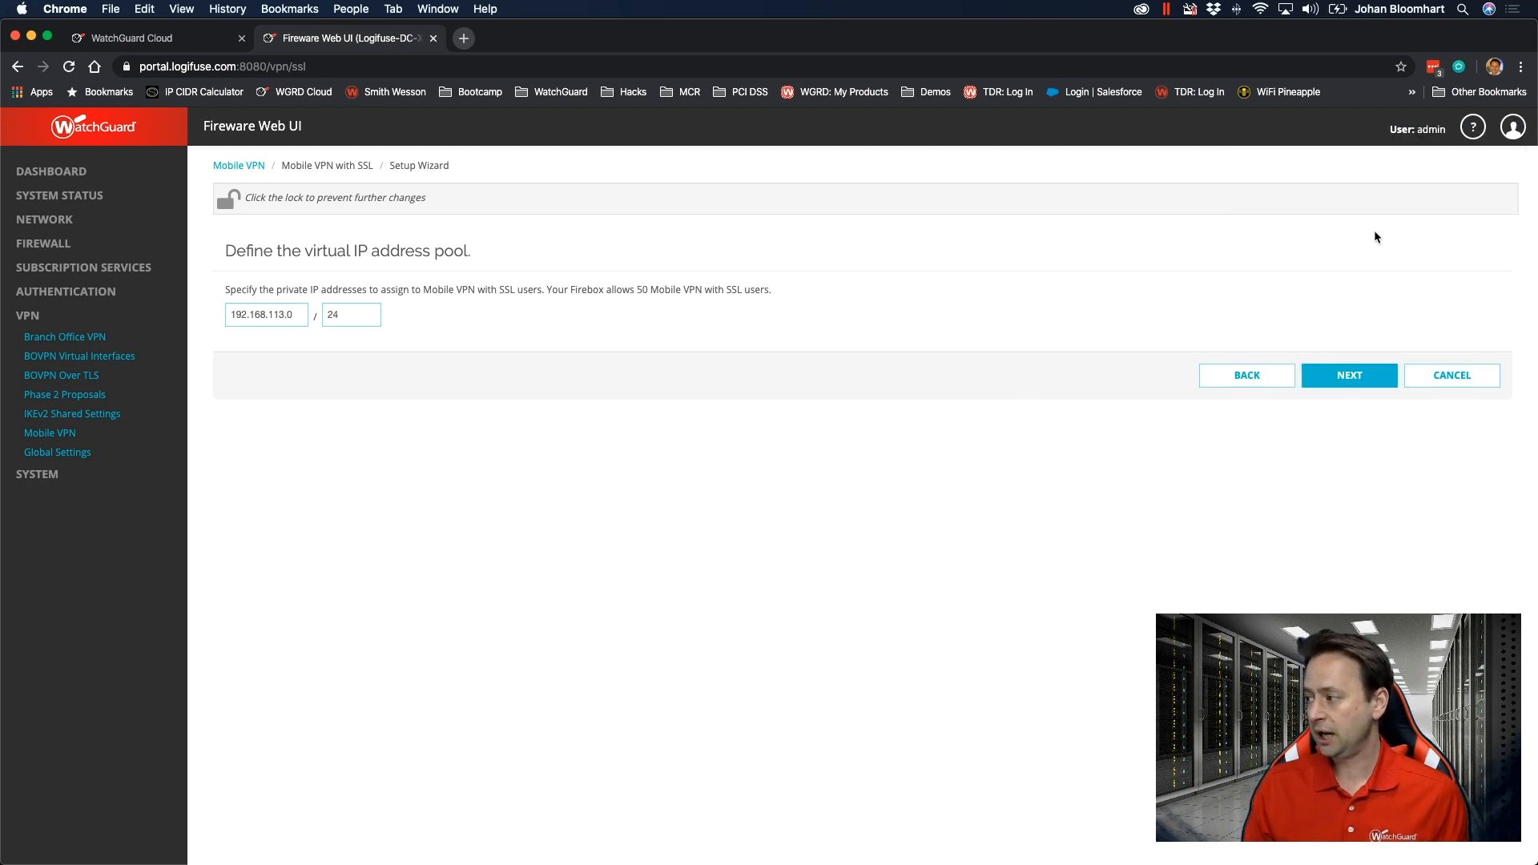
click(1337, 381)
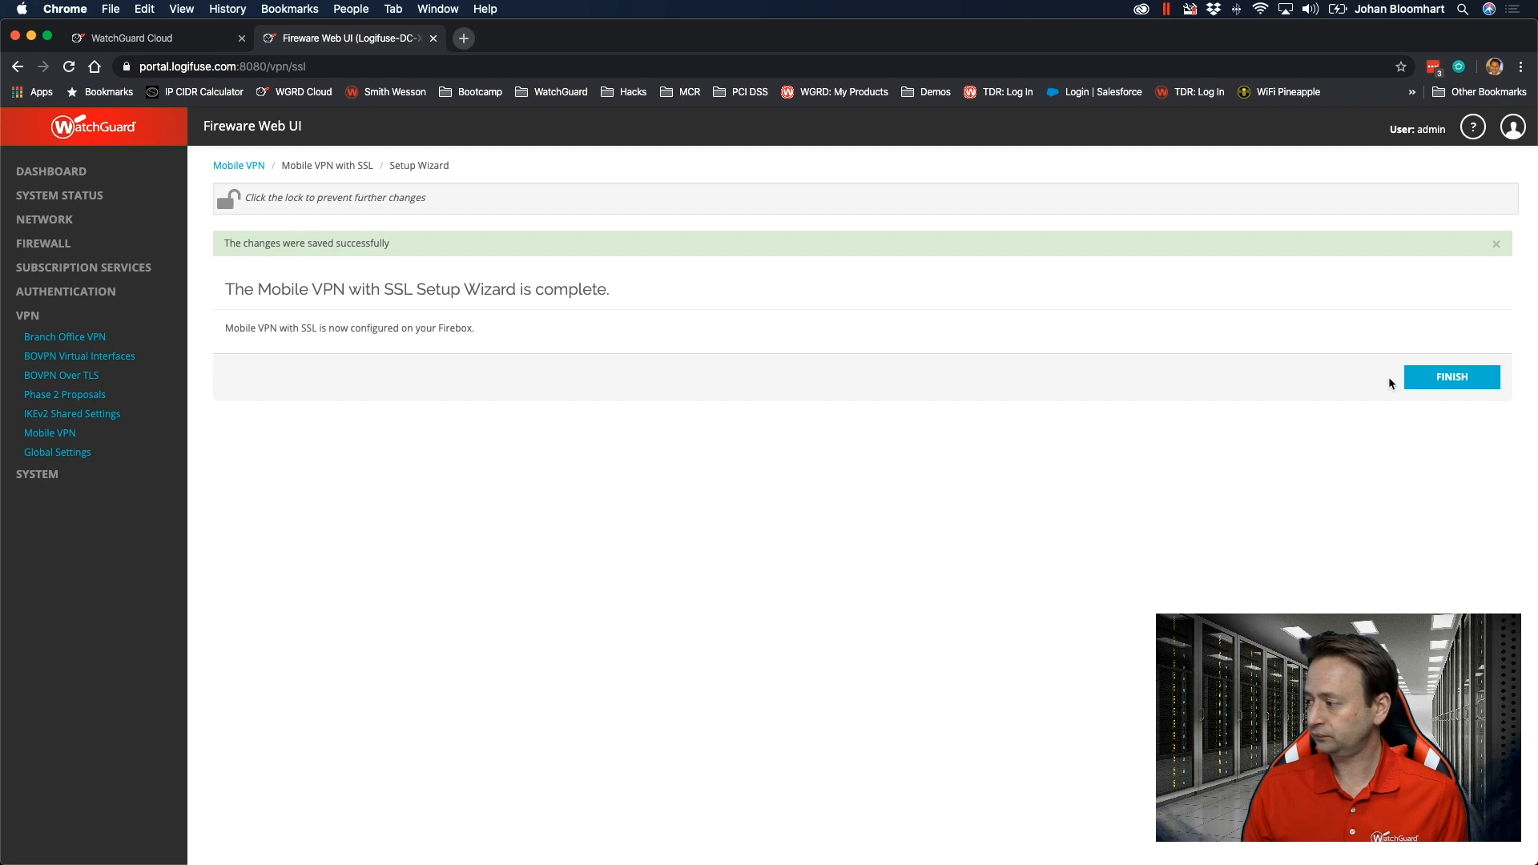
click(1444, 379)
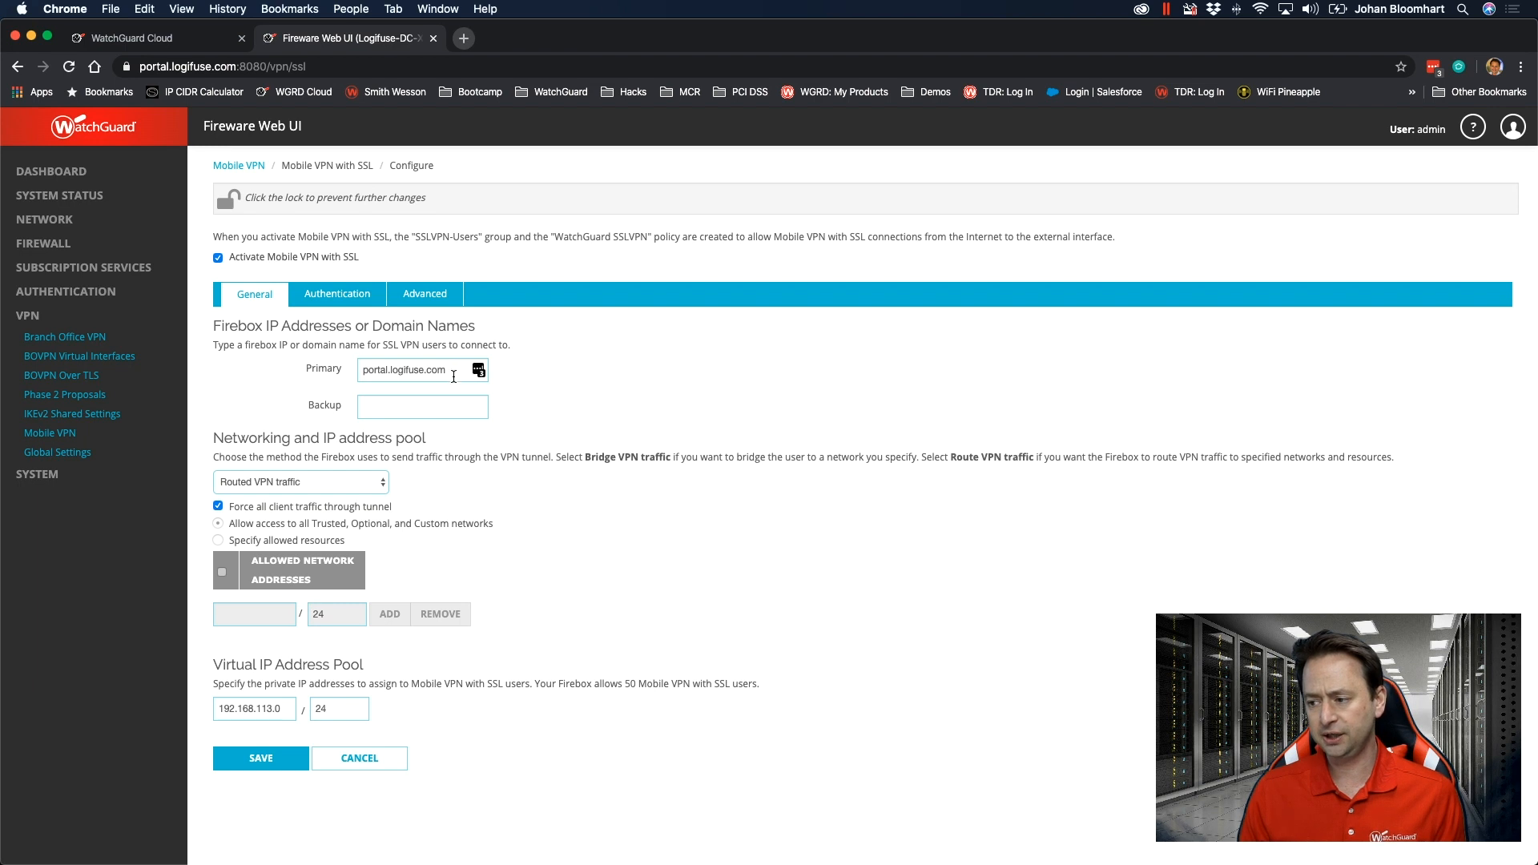
Review the general Mobile VPN with SSL settings, including the primary address and the routed or bridged VPN traffic options.
drag(447, 372, 358, 374)
click(628, 478)
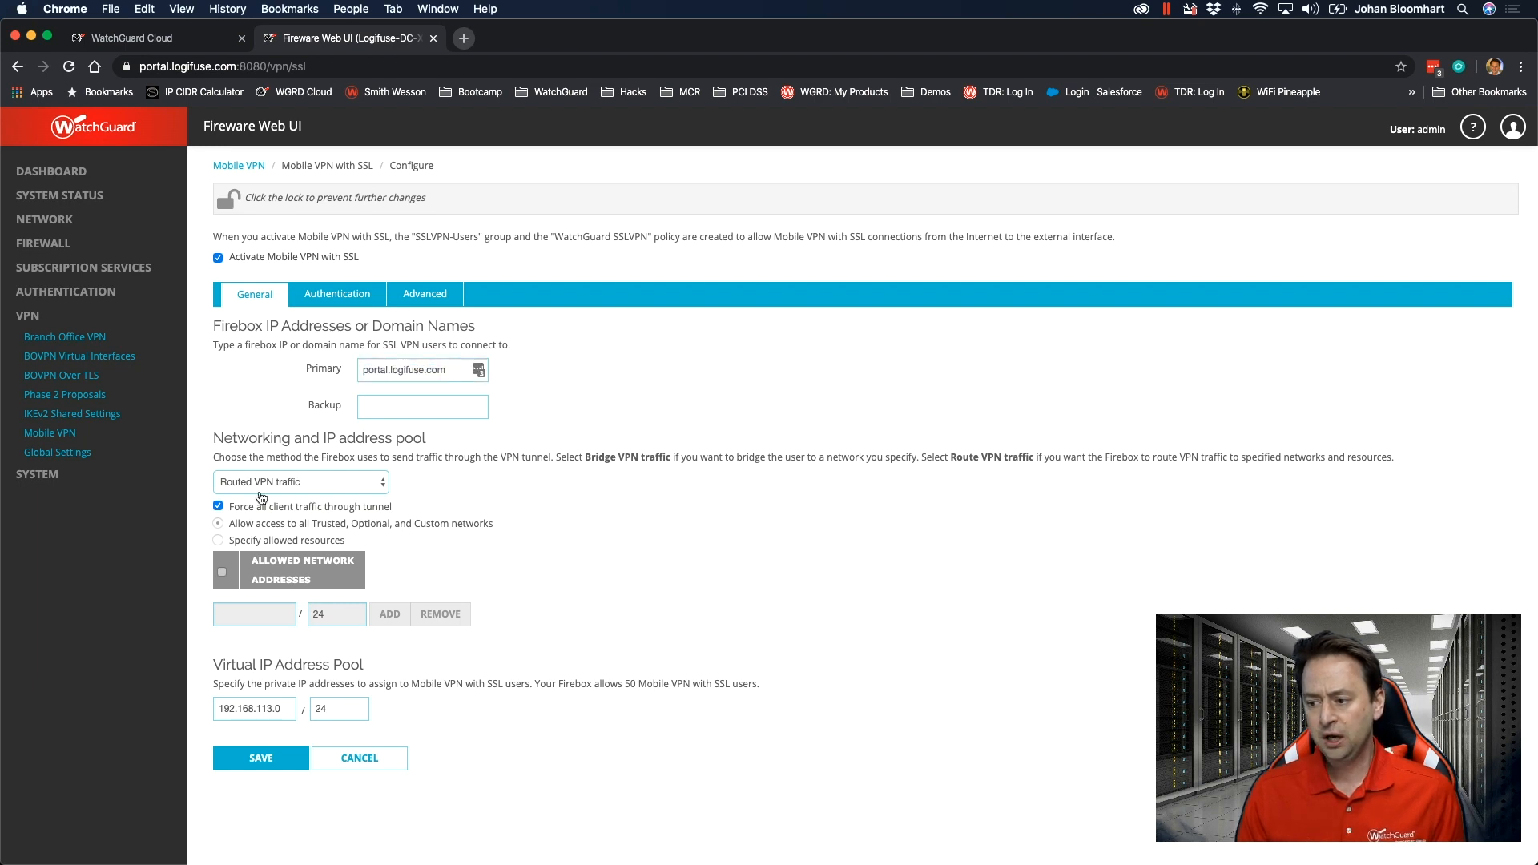
click(363, 486)
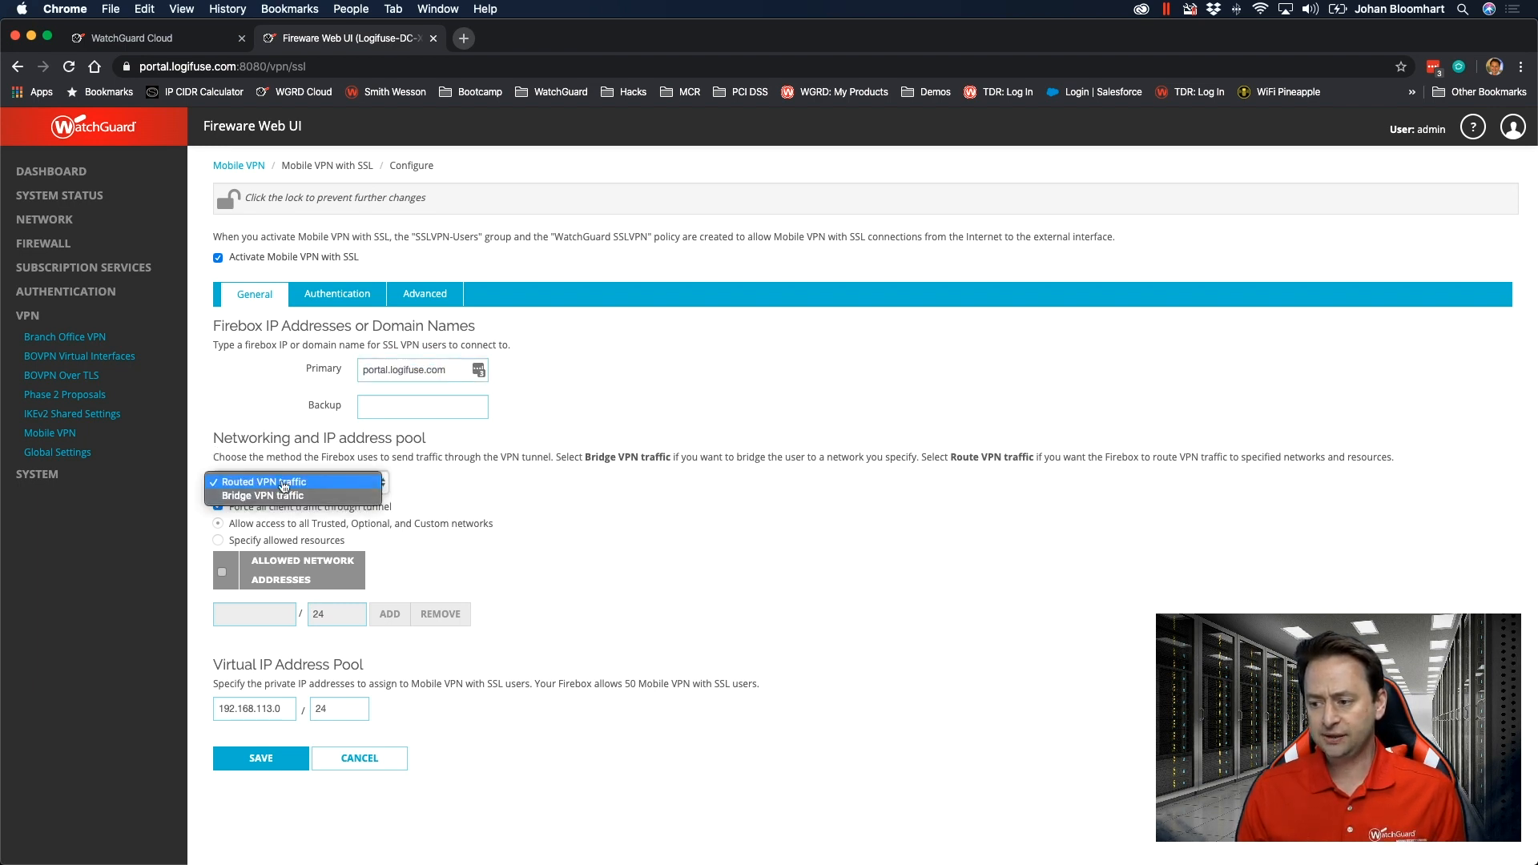
click(456, 493)
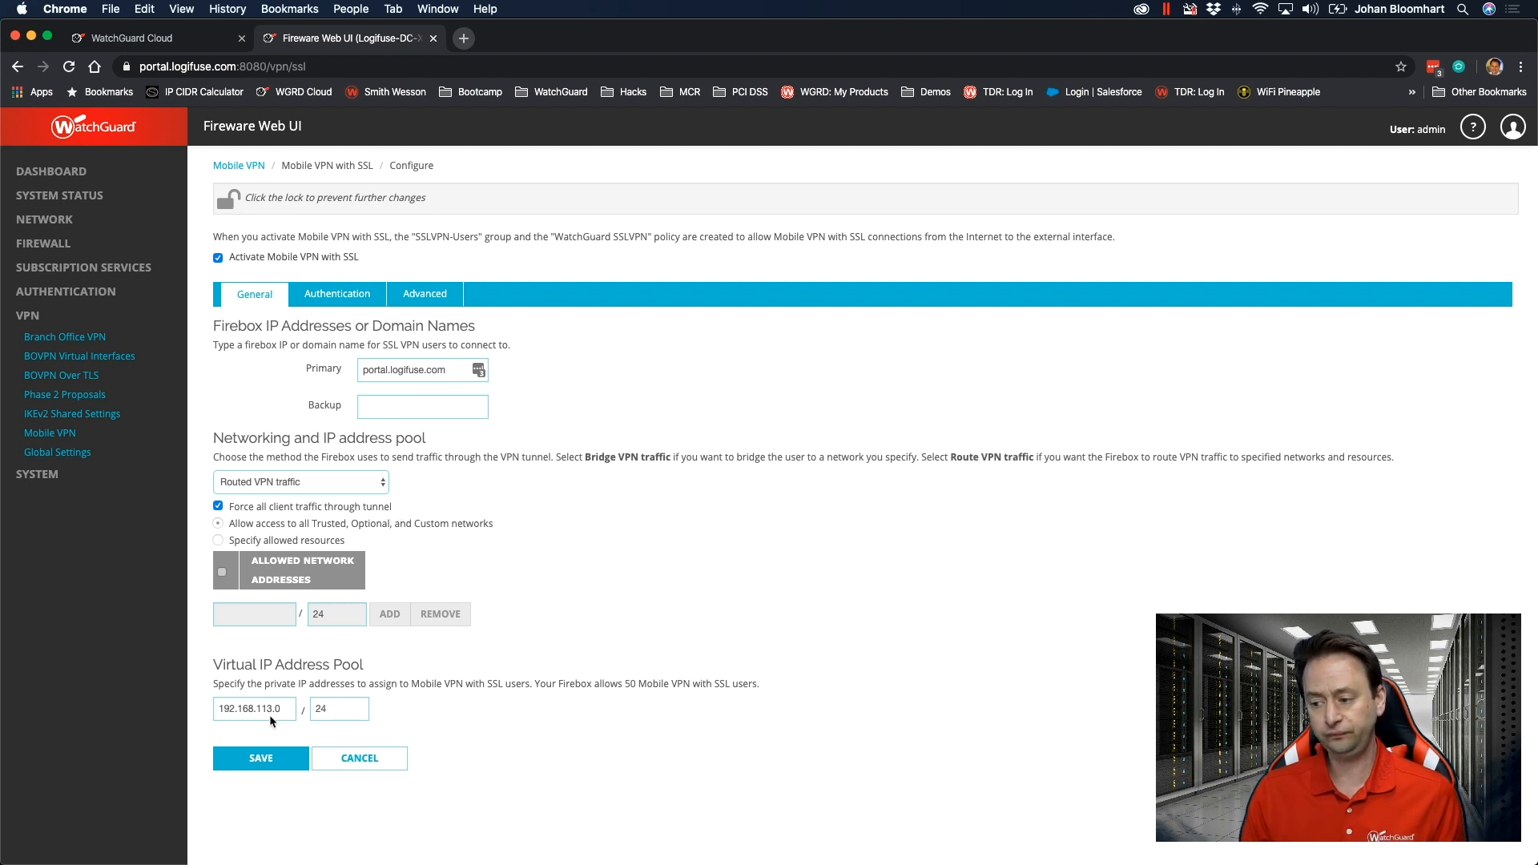
Start adding a new RADIUS group to the Mobile VPN with SSL users and groups.
click(324, 295)
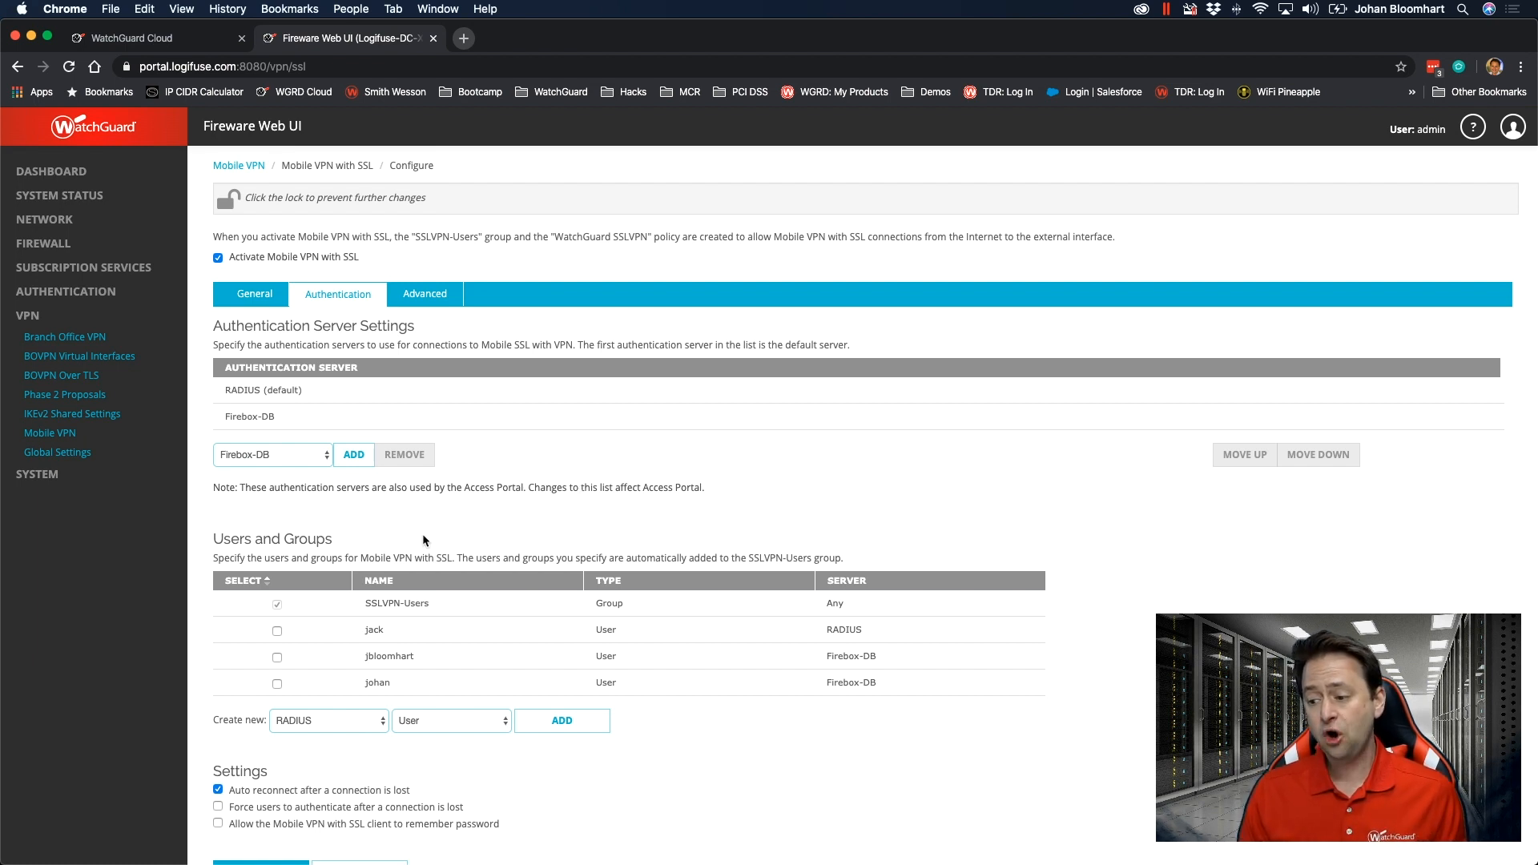
click(438, 725)
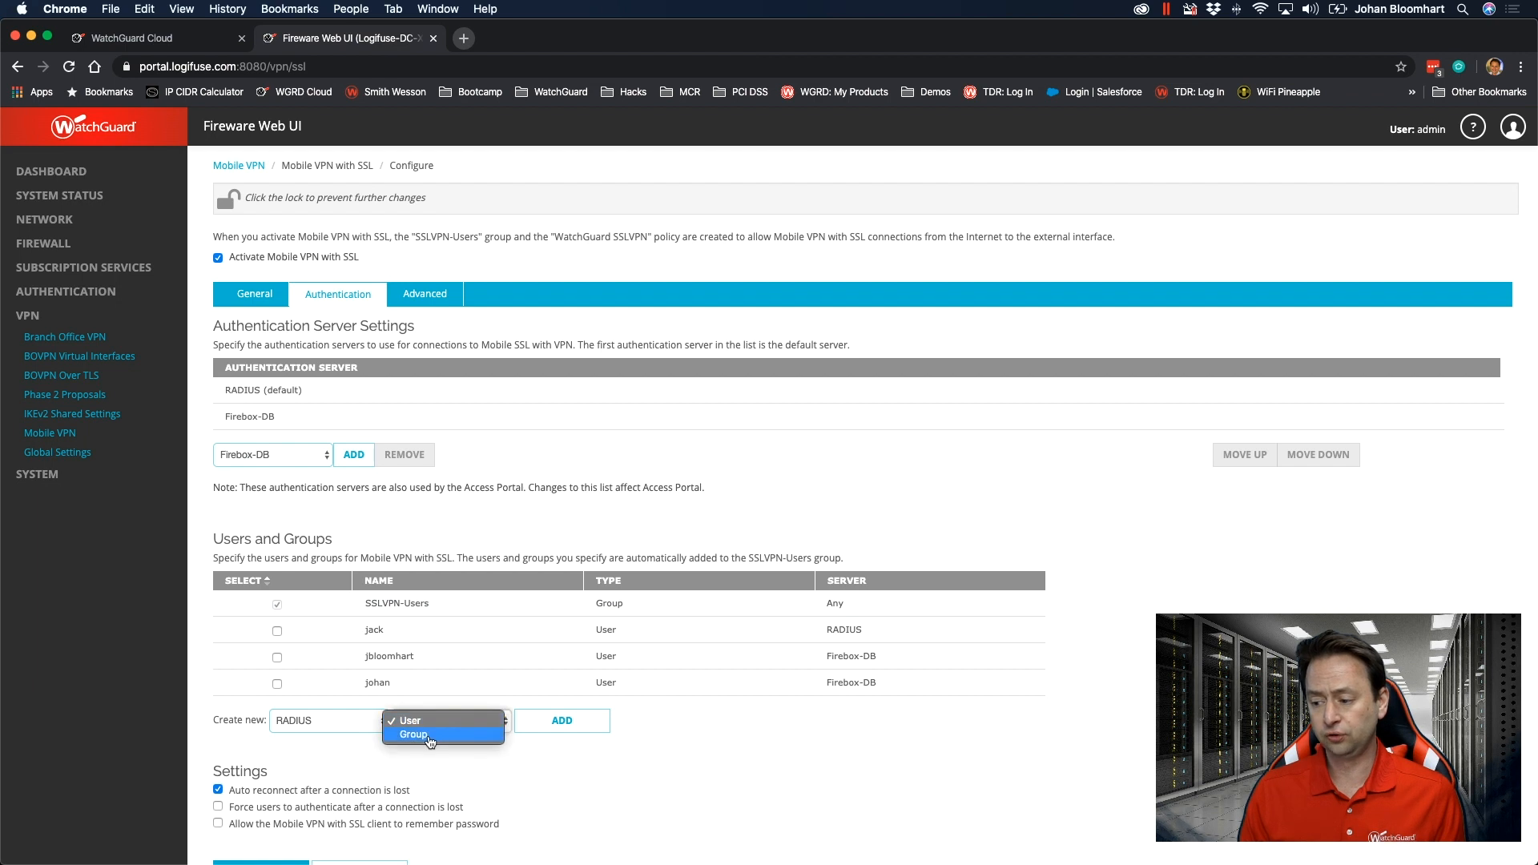
click(424, 735)
click(563, 734)
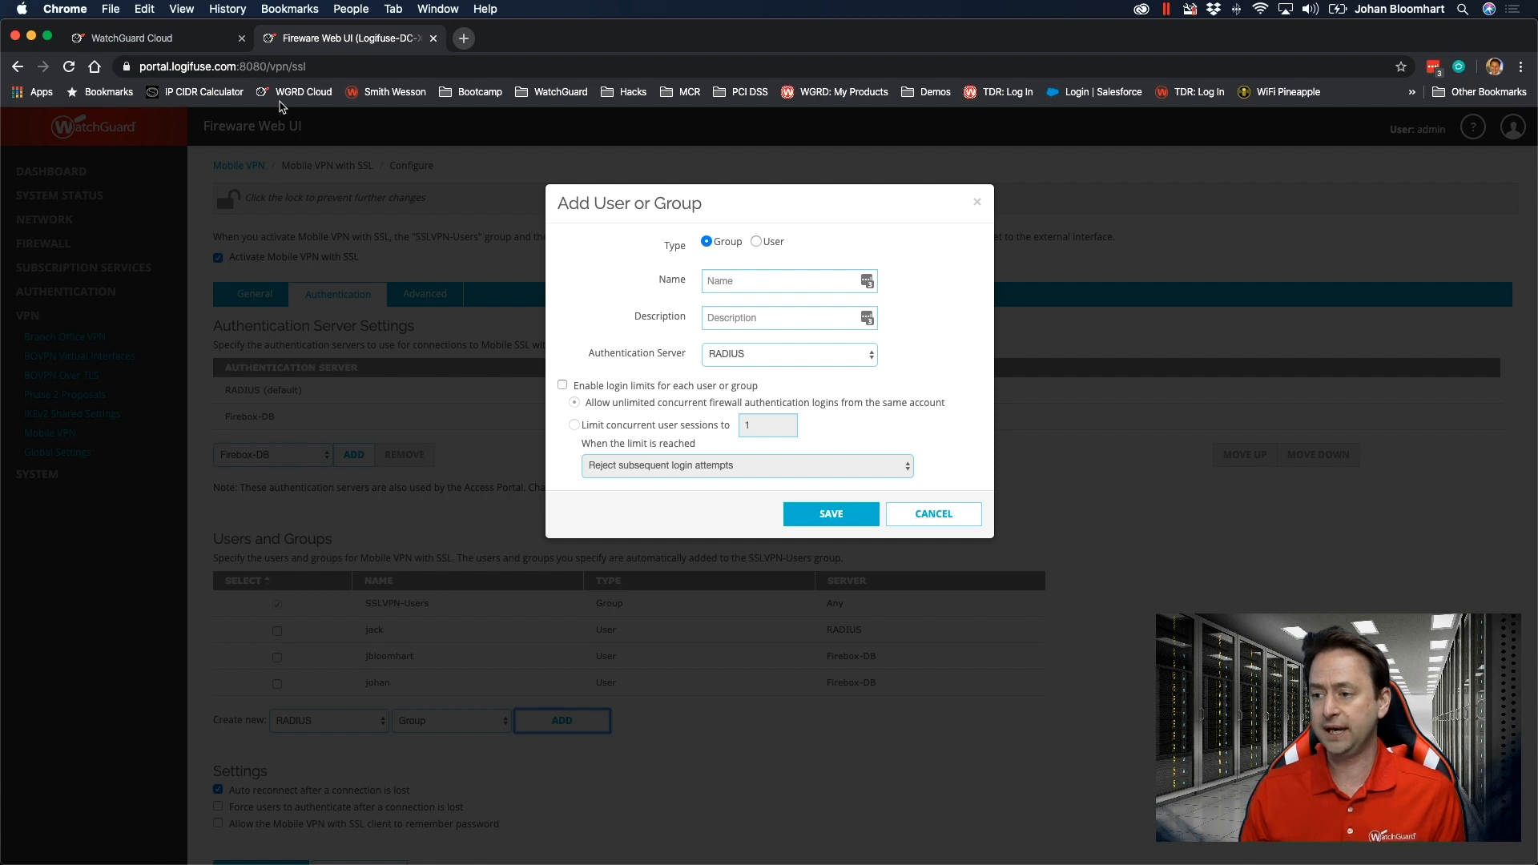
Switch to WatchGuard Cloud, look up the AuthPoint user's group and copy the group name Firebytes Demo.
click(133, 40)
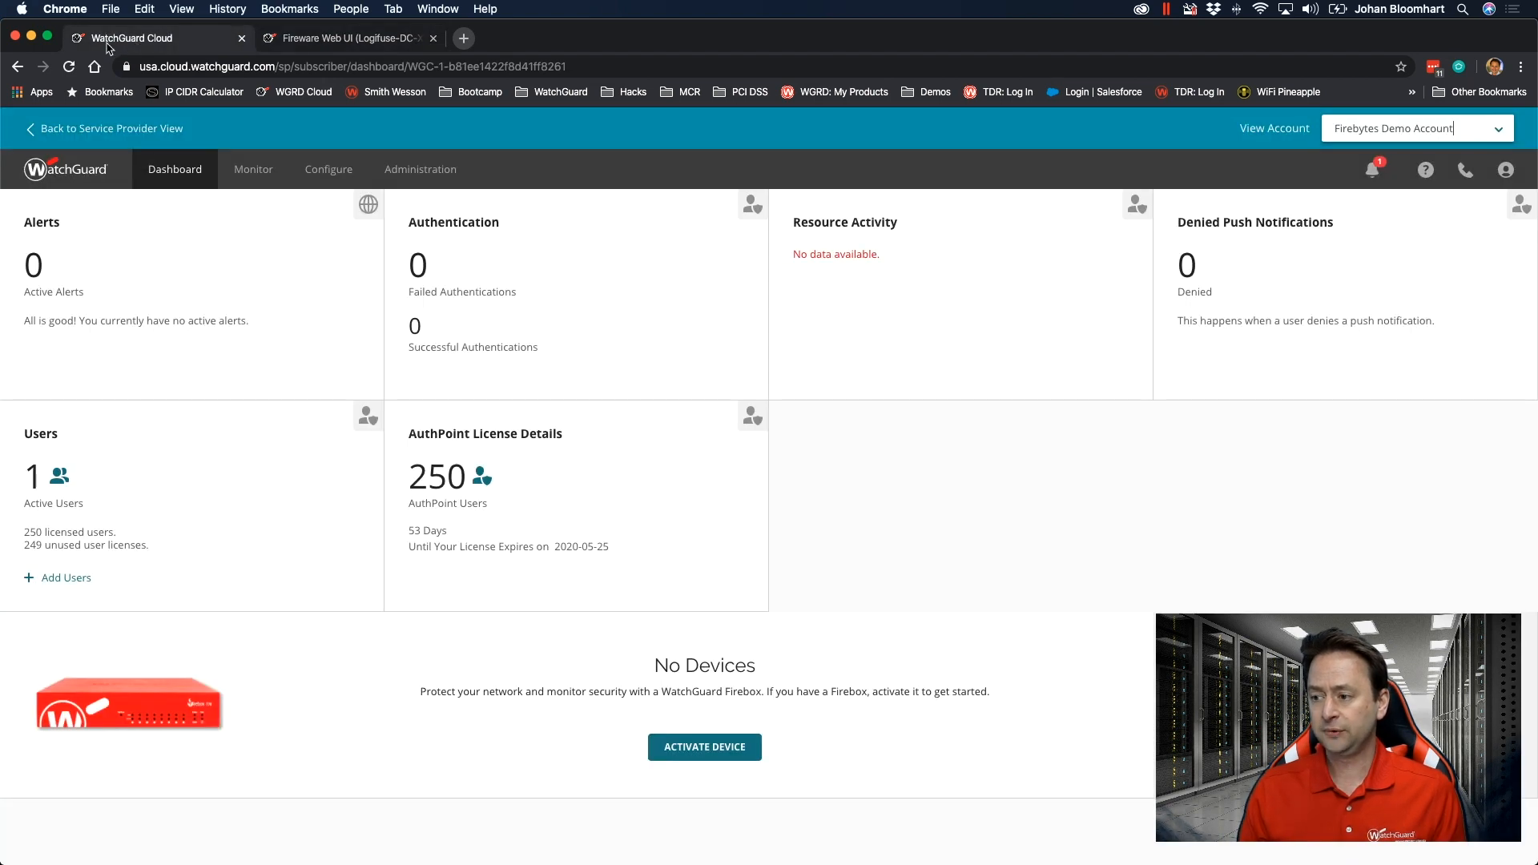
click(330, 170)
click(346, 290)
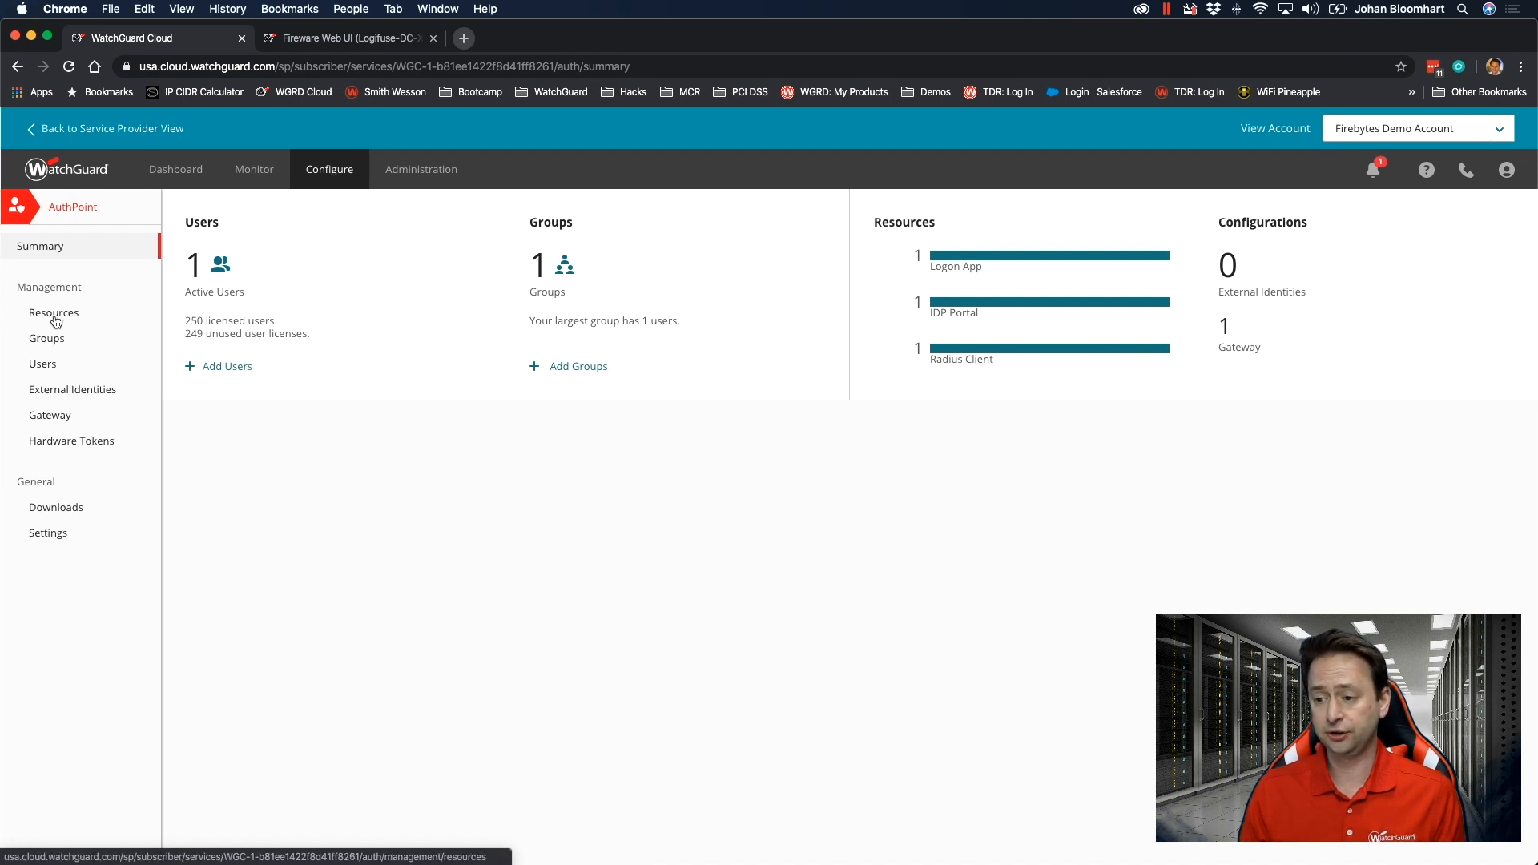
click(54, 346)
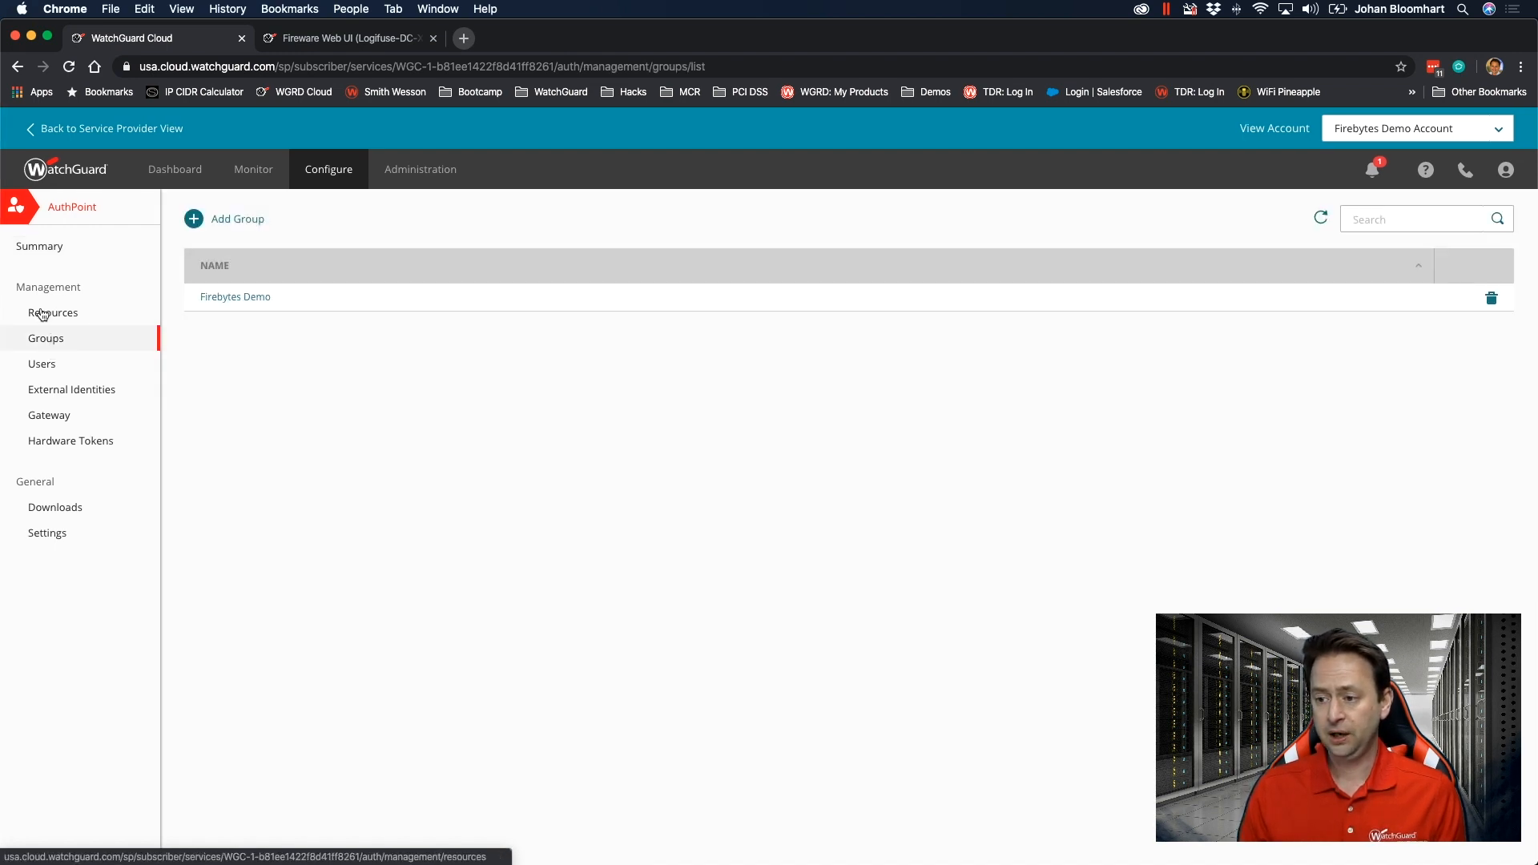
click(50, 362)
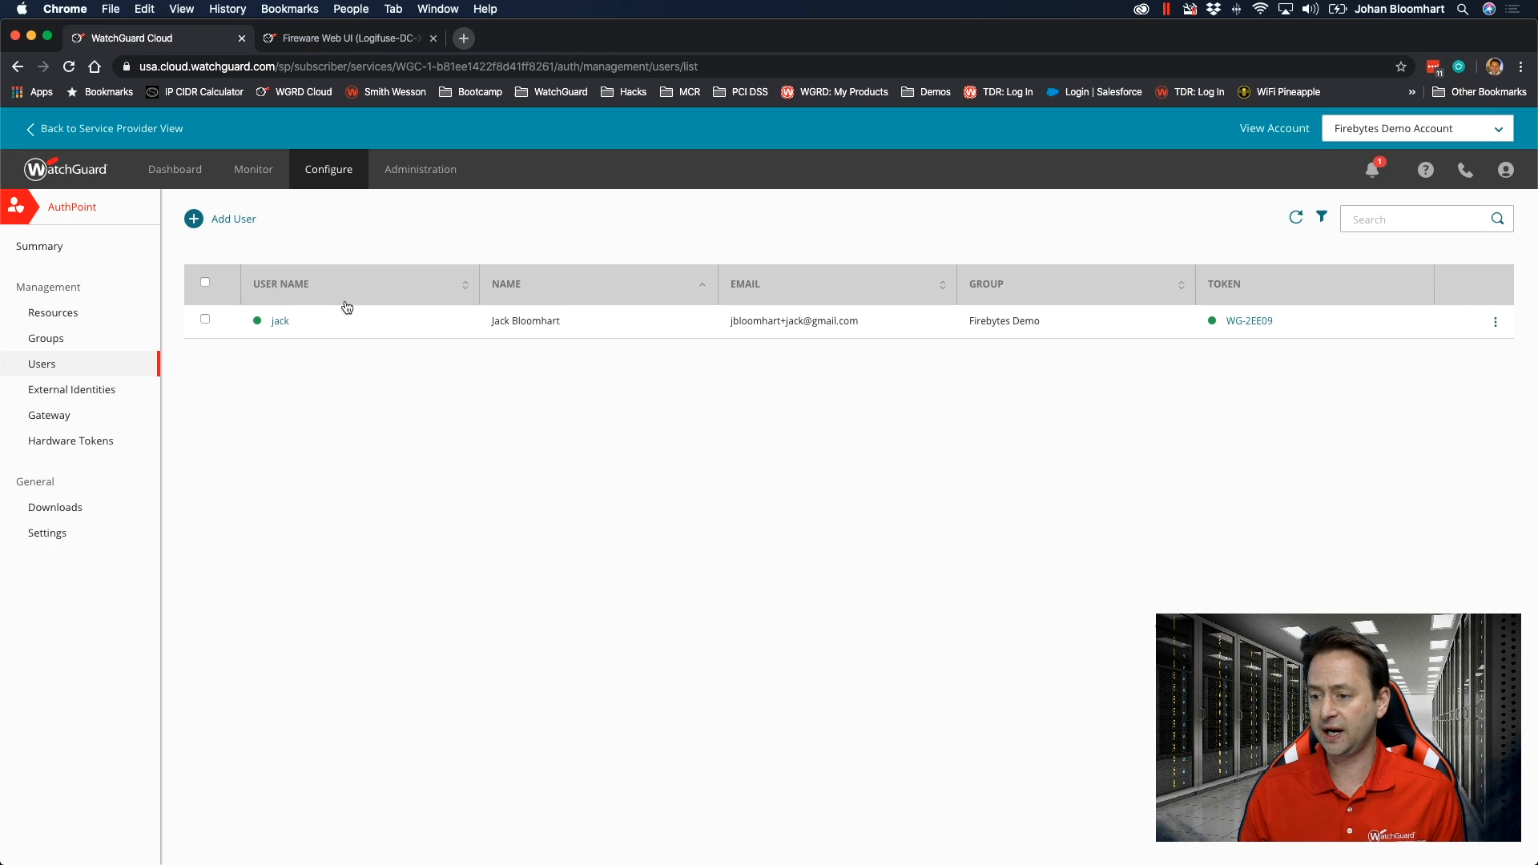
click(48, 339)
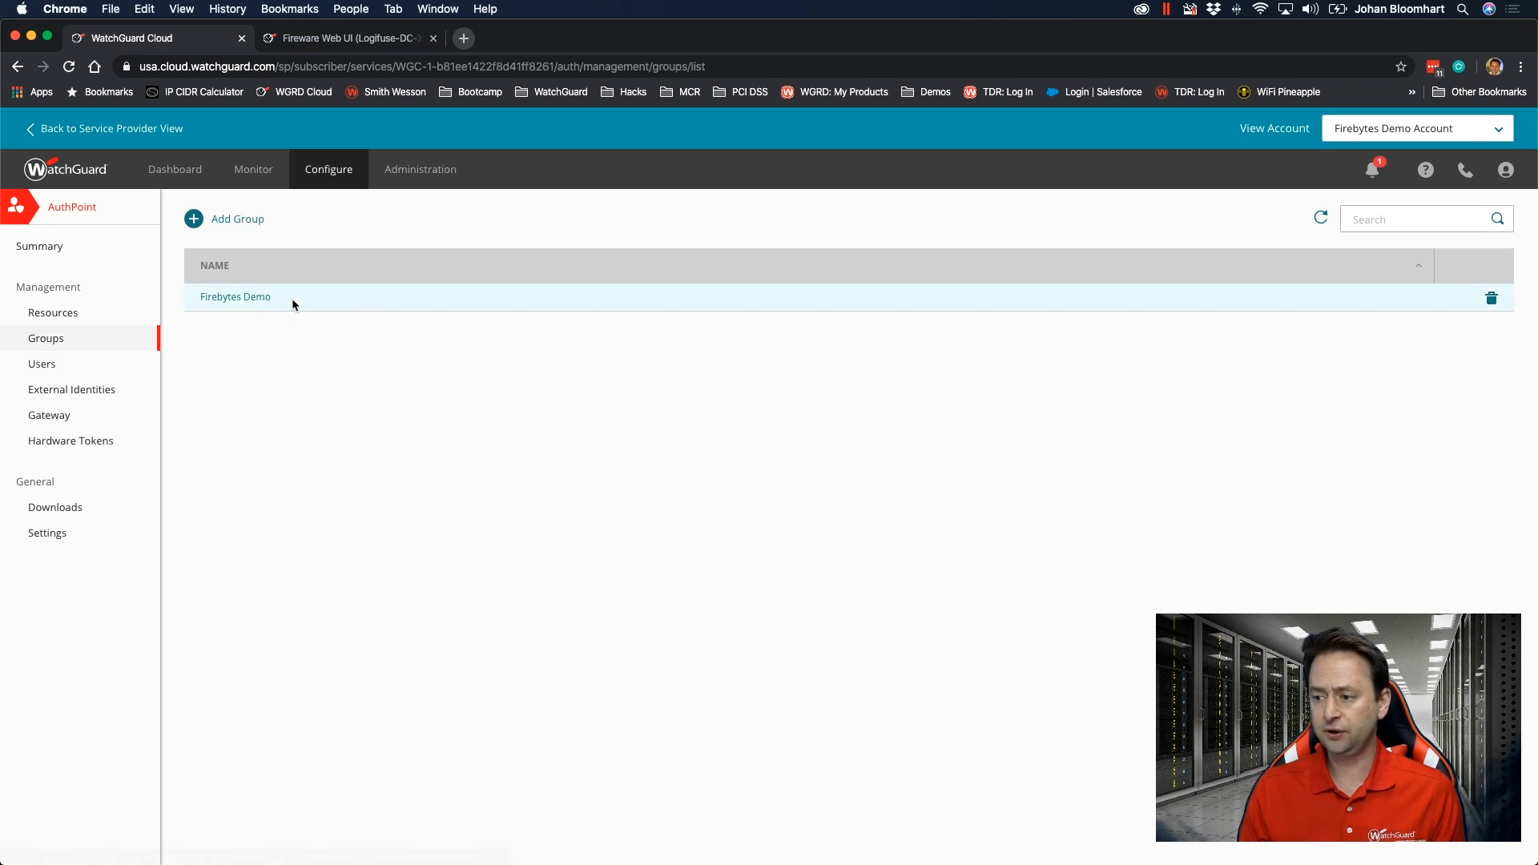
drag(292, 300, 200, 301)
key(super+c)
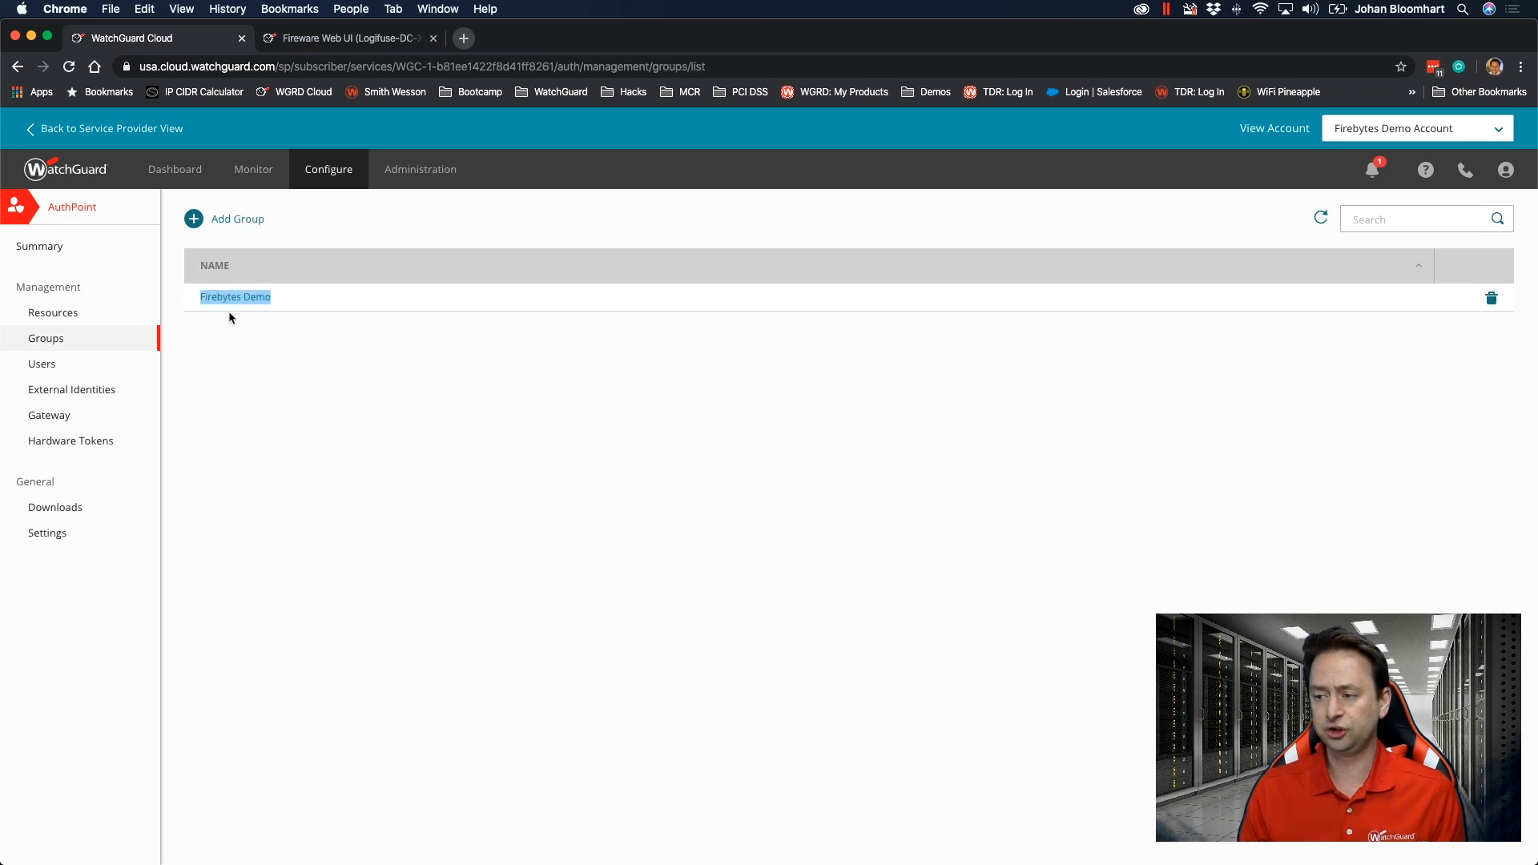
Back in Fireware Web UI, name the new RADIUS group Firebytes Demo and save it.
click(317, 43)
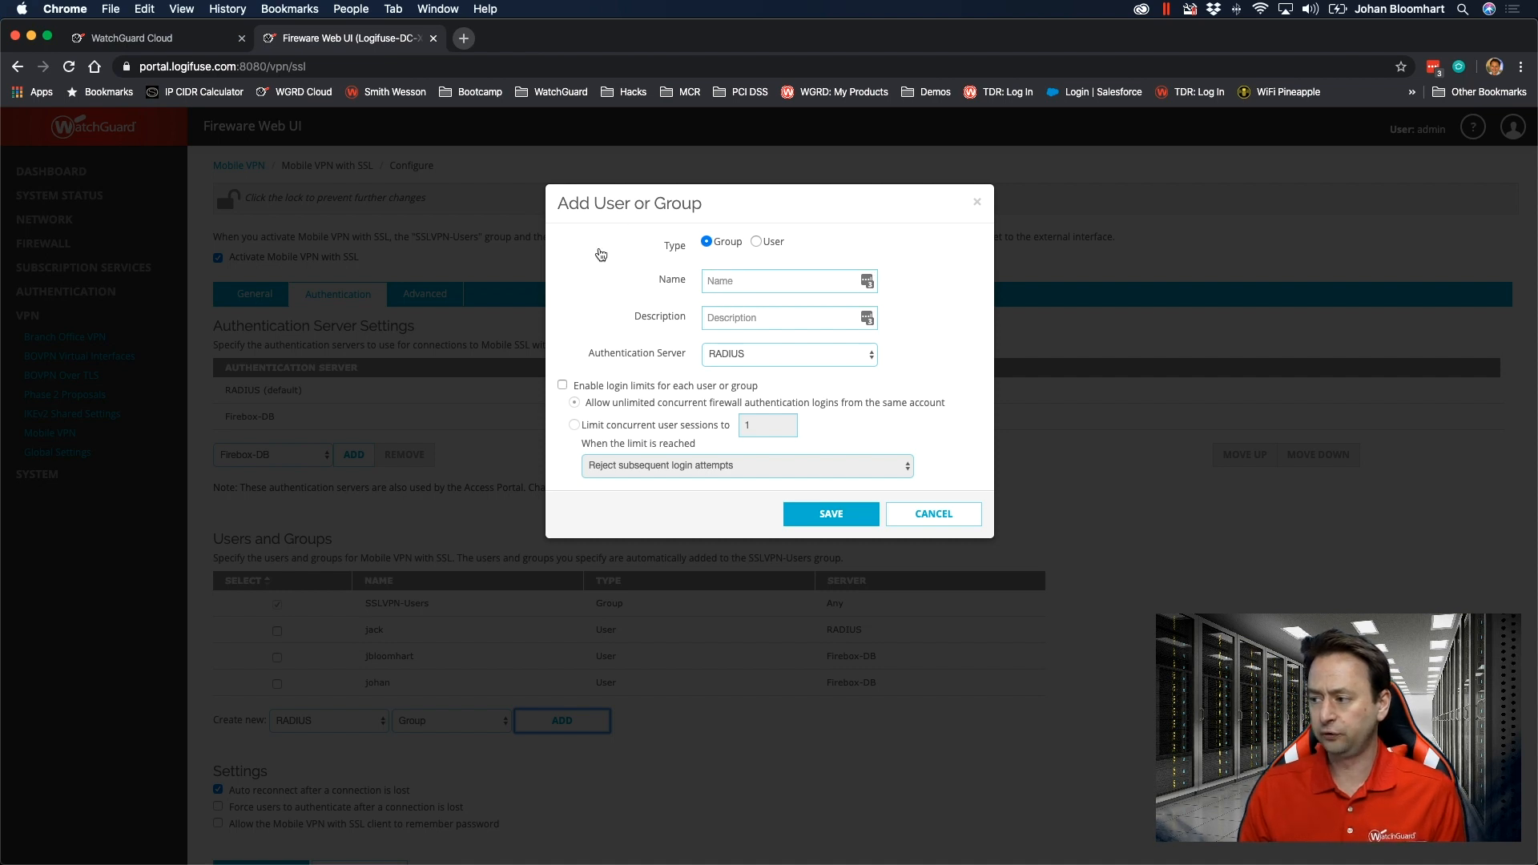
click(751, 284)
key(super+v)
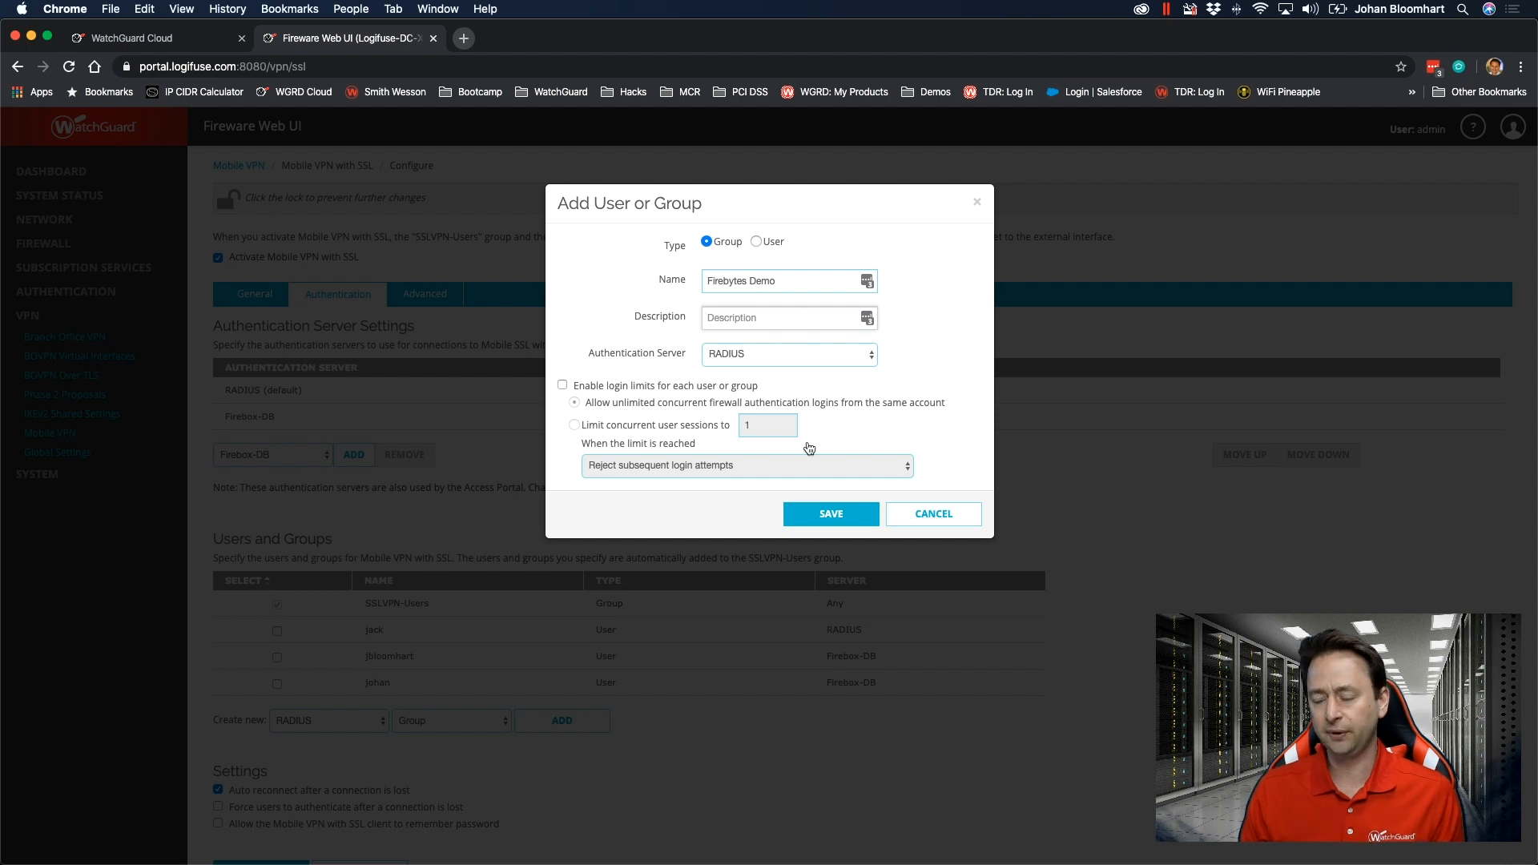
click(832, 516)
scroll(493, 466, down, 2)
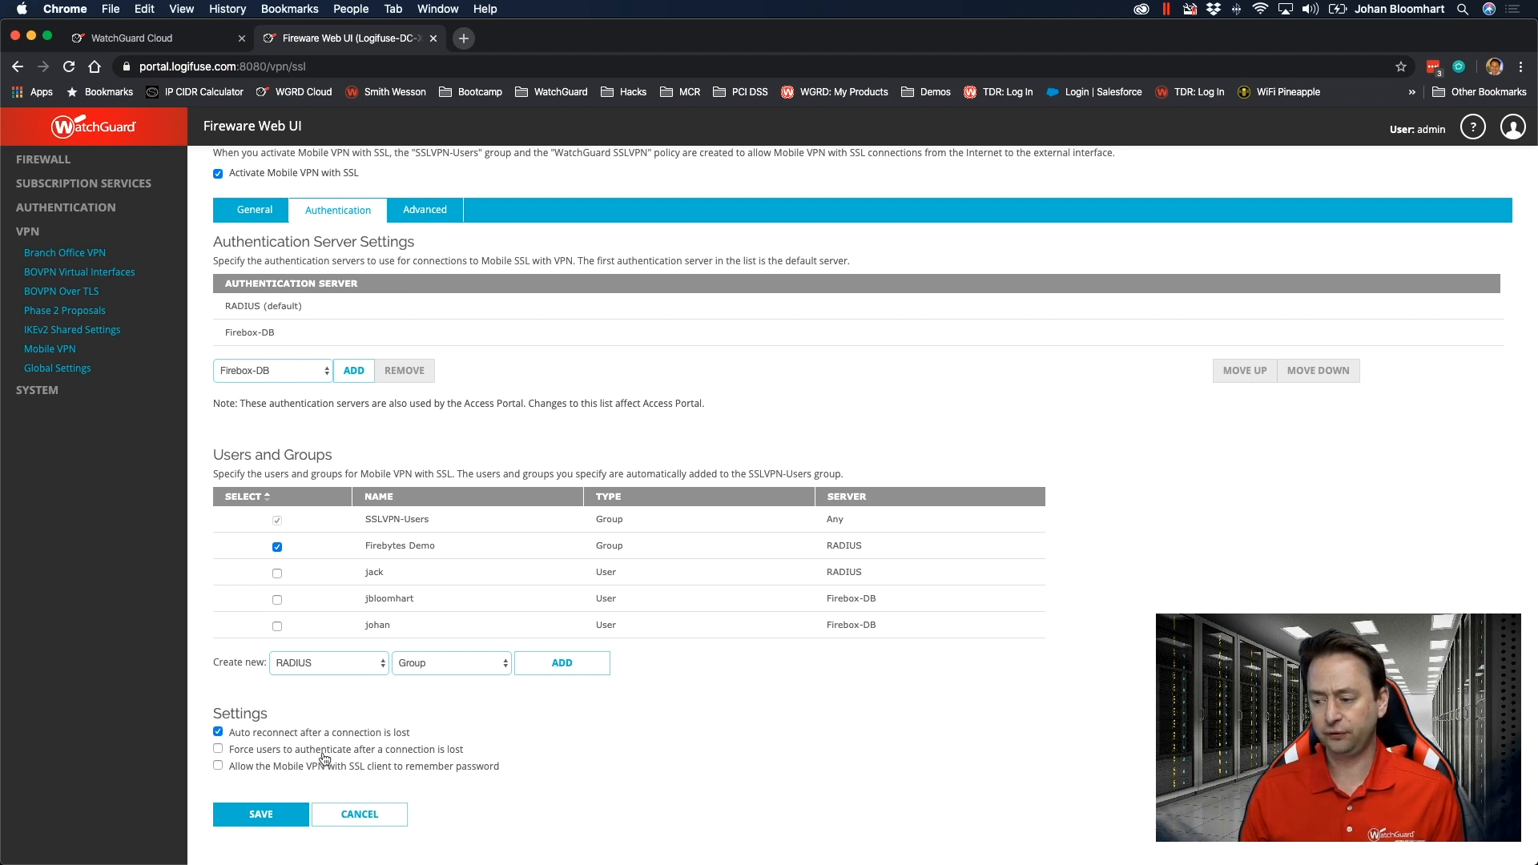
scroll(326, 725, up, 2)
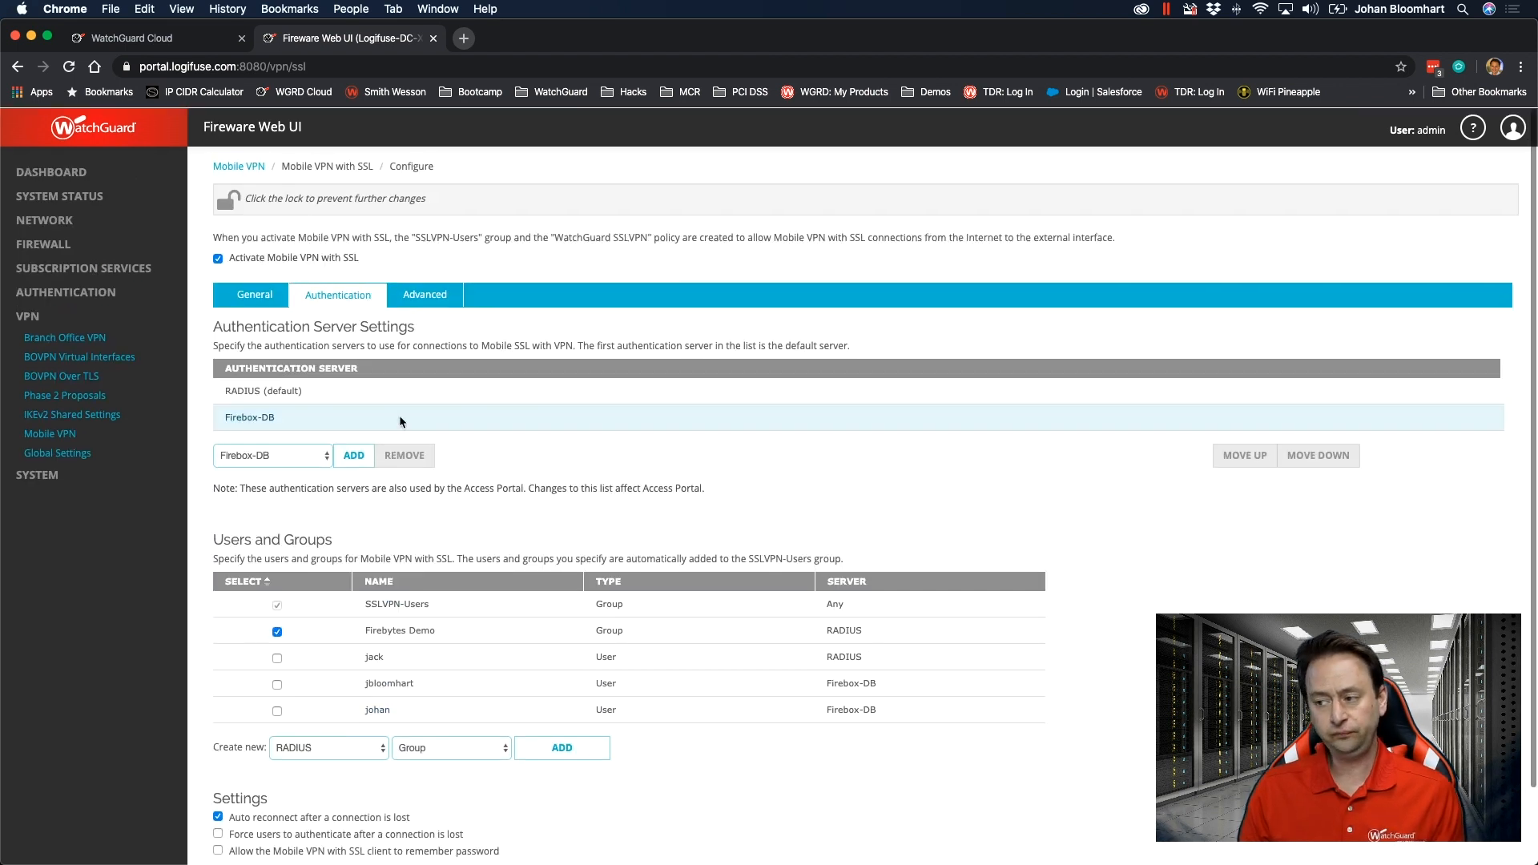
Check the advanced VPN settings, keeping TCP for the data channel, and save the Mobile VPN with SSL configuration.
click(424, 296)
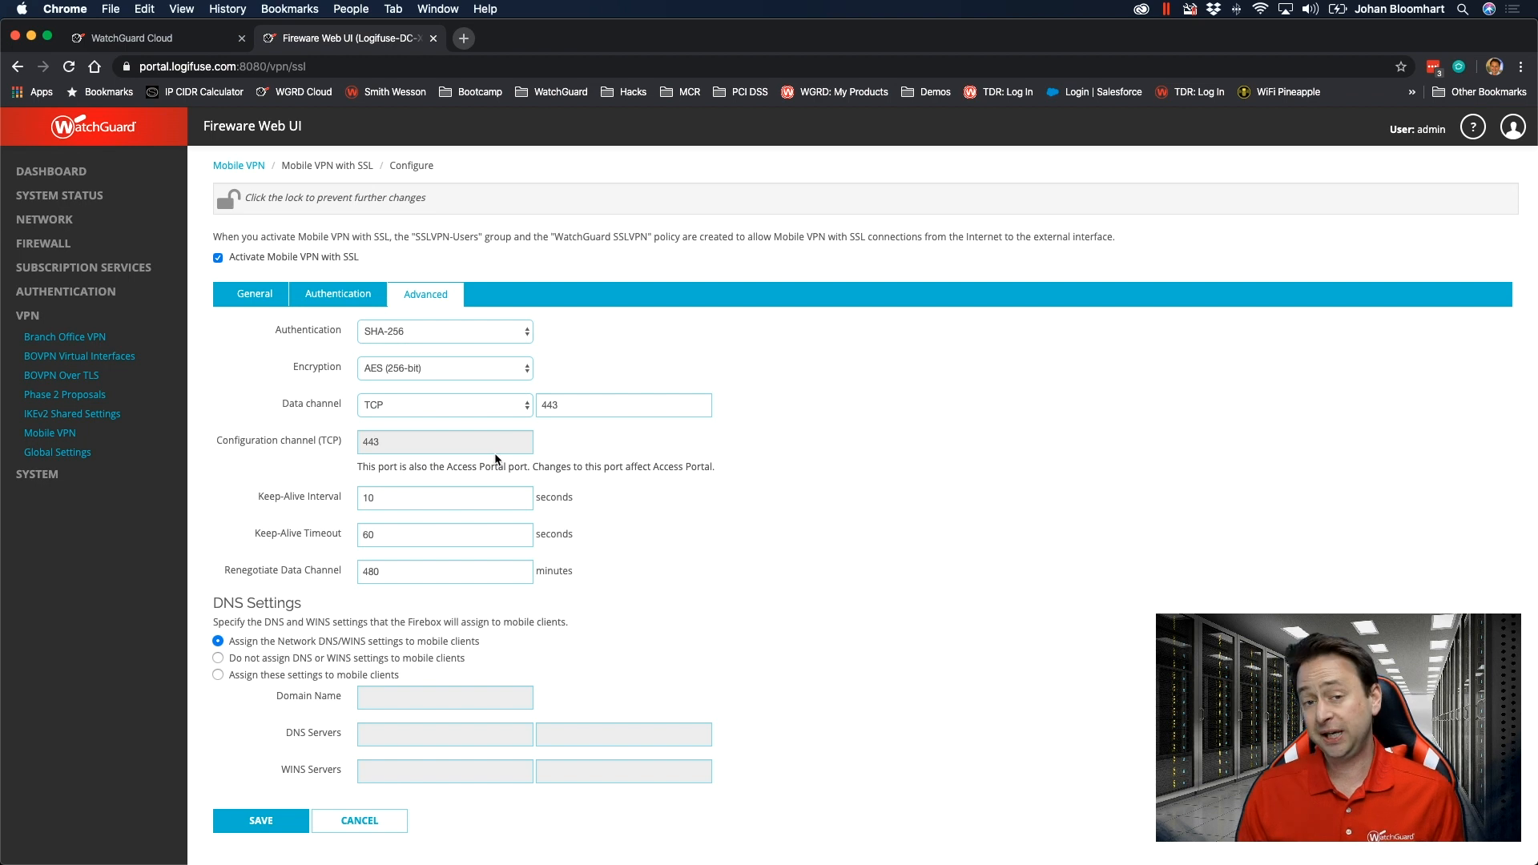
scroll(689, 487, down, 1)
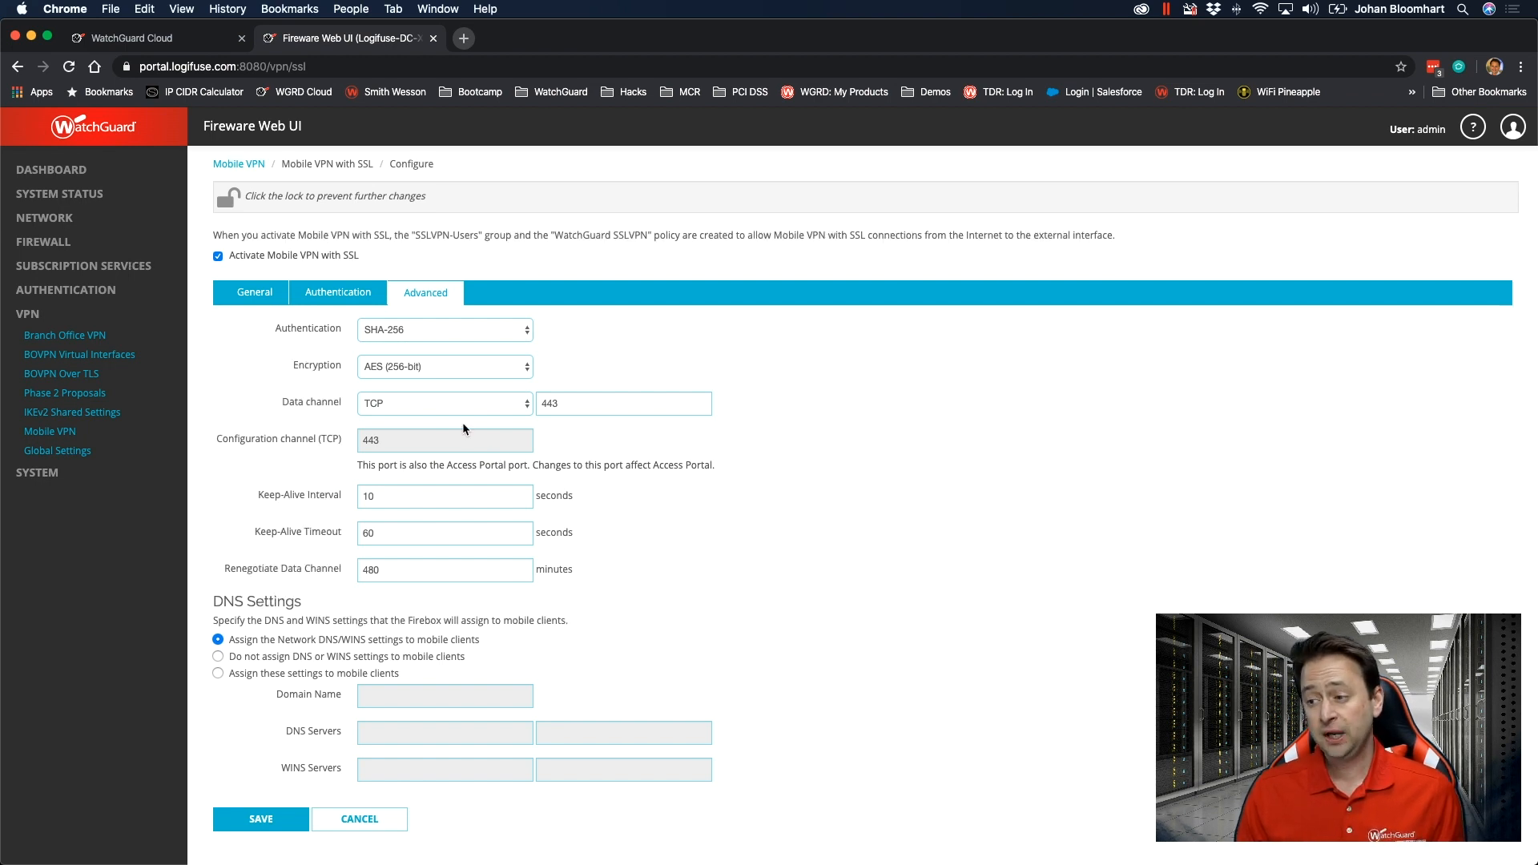
click(446, 405)
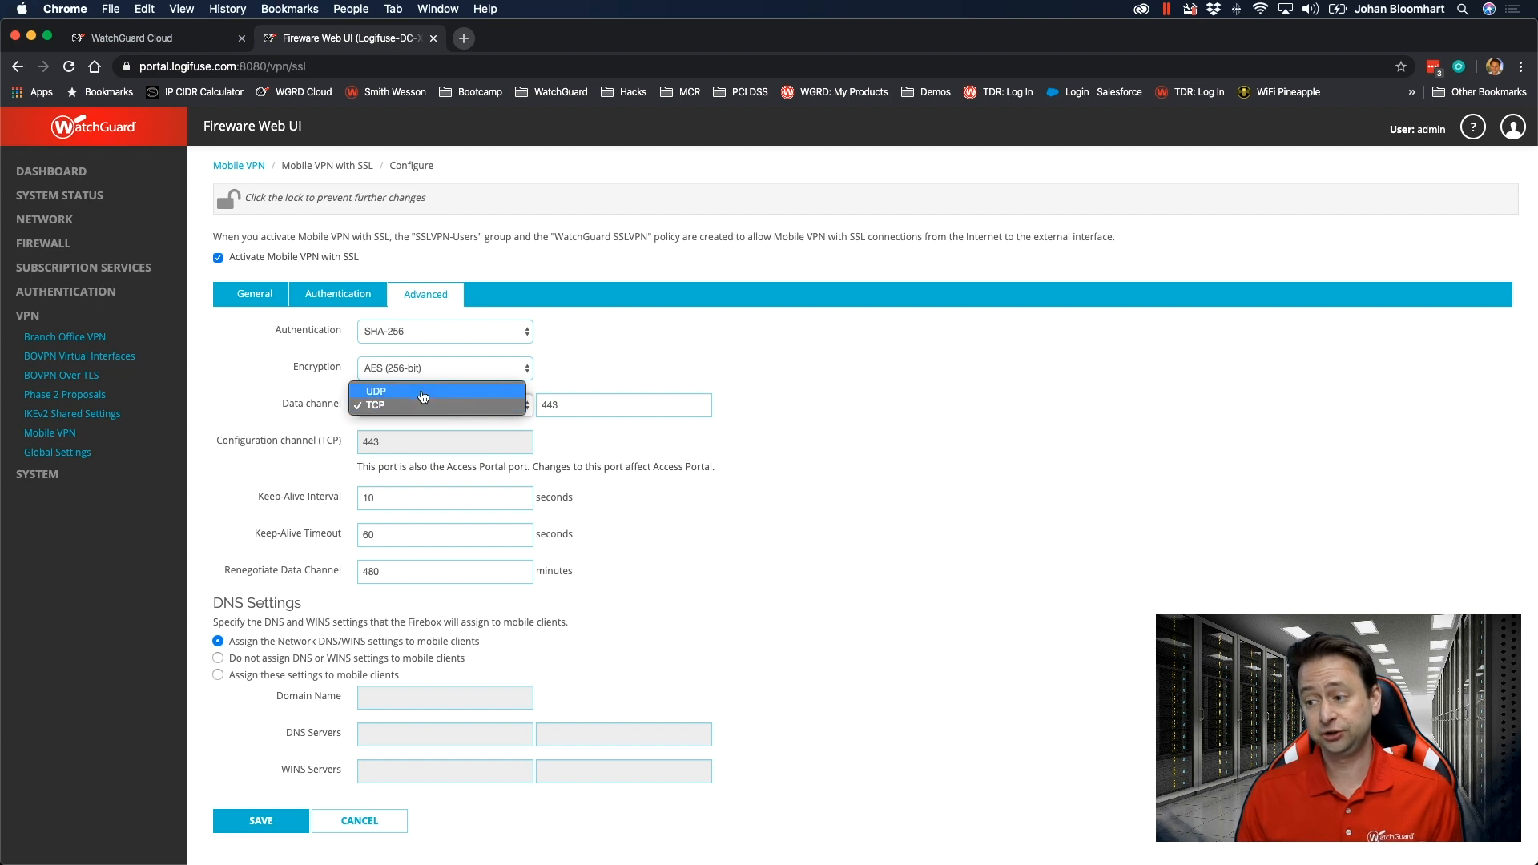
click(738, 460)
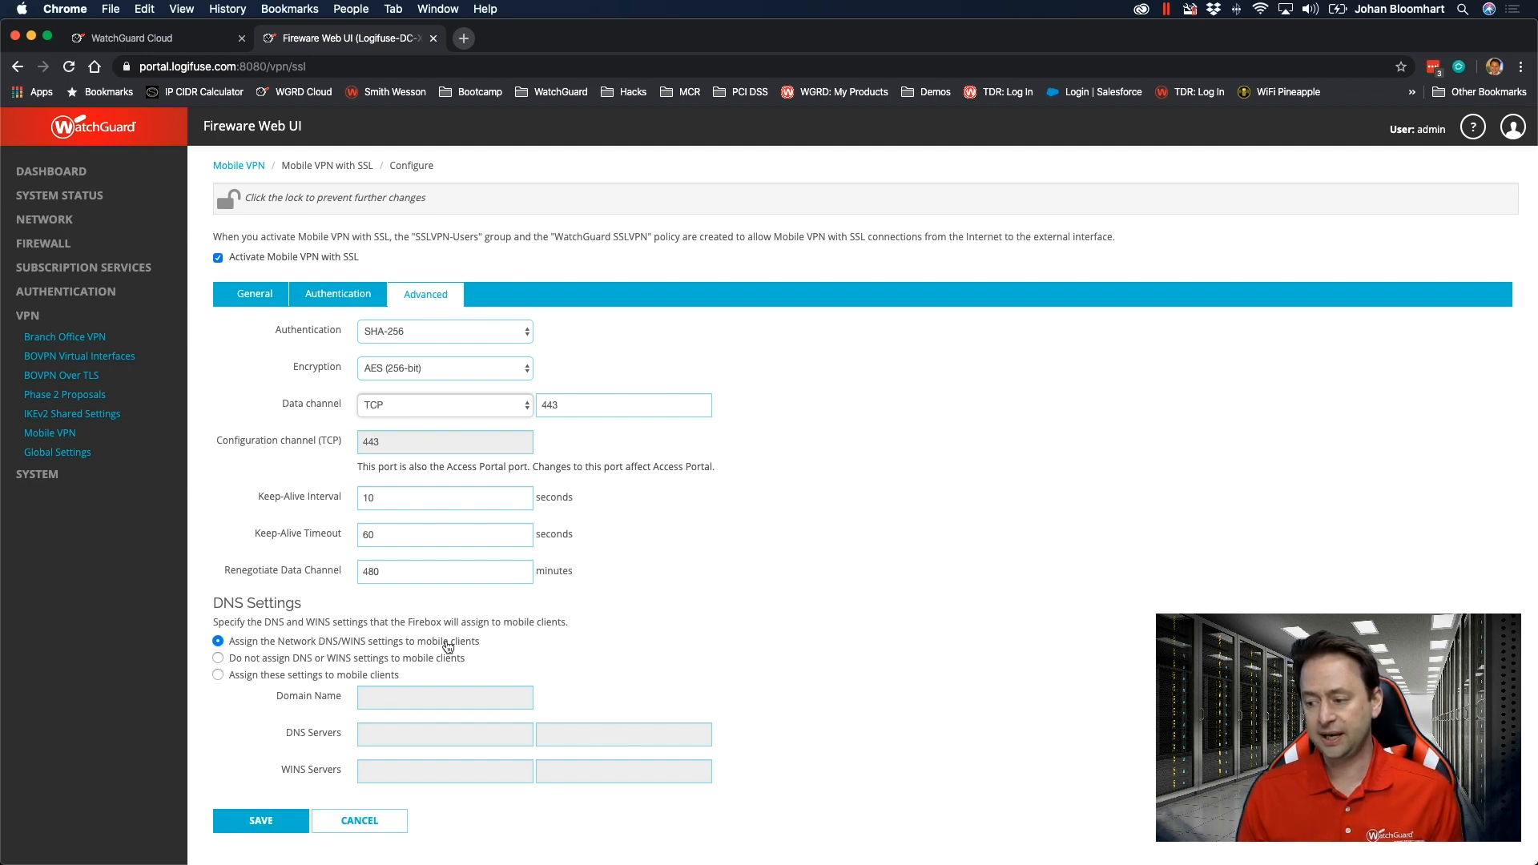
click(255, 824)
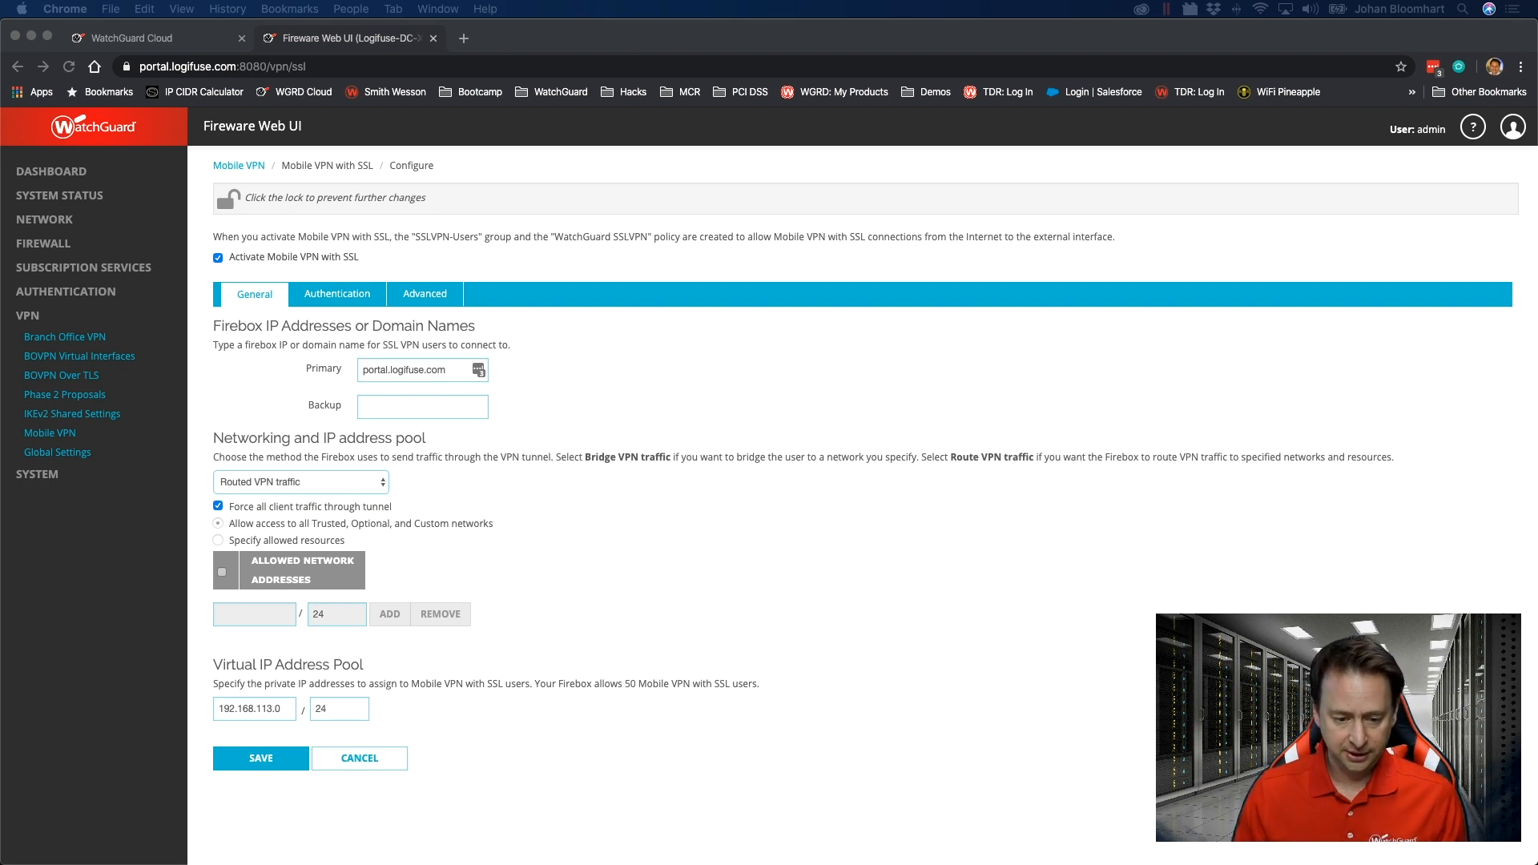
Switch to Chrome on the Windows machine and show WatchGuard software downloads for Firebox M270, M370, M470, M570 and M670.
key(ctrl+Right)
click(747, 427)
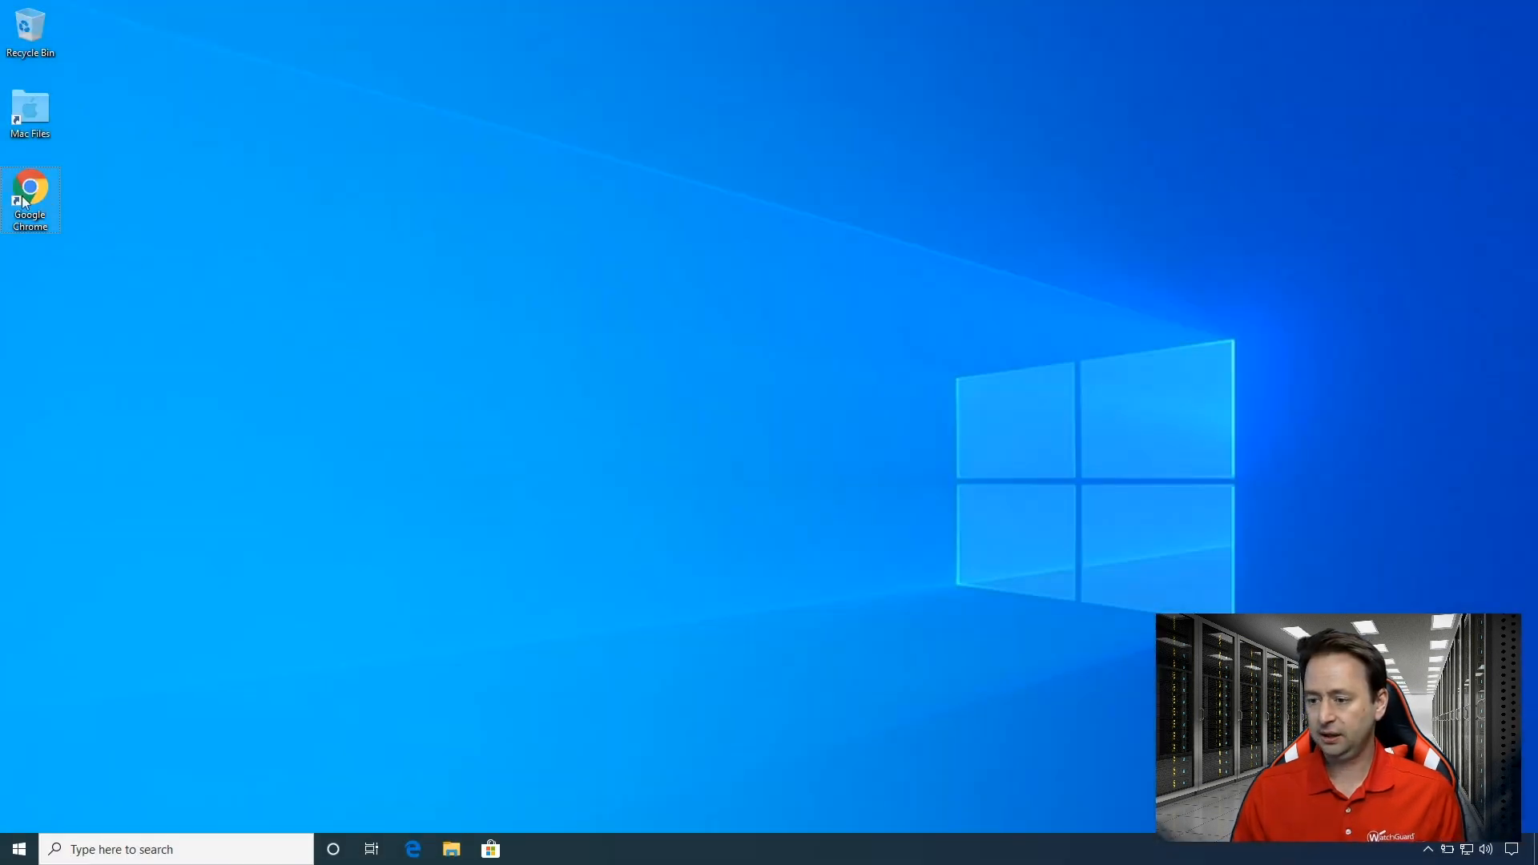
double_click(24, 202)
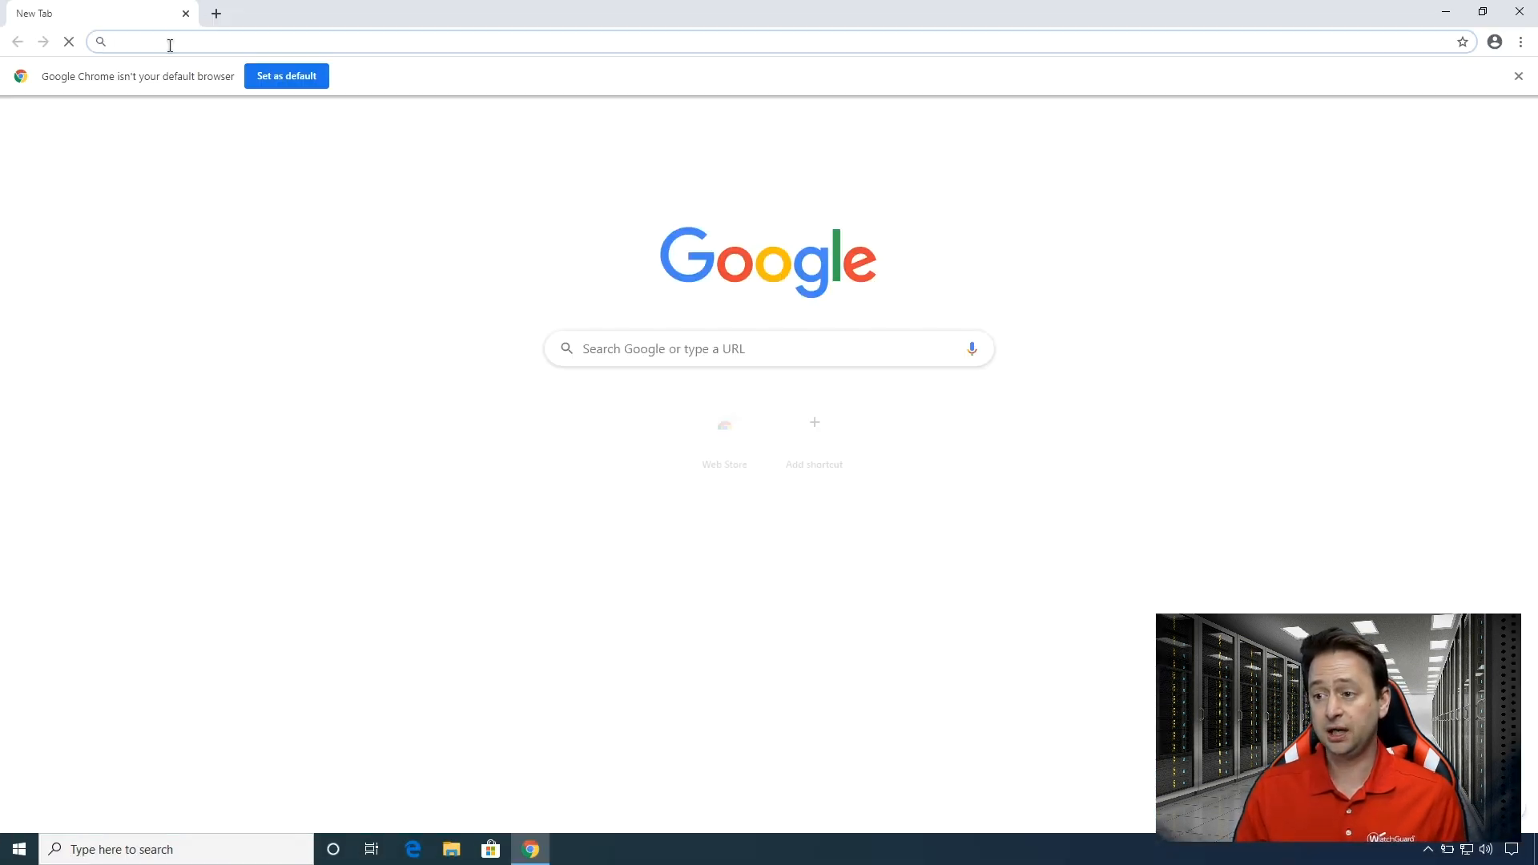
text(software)
key(Return)
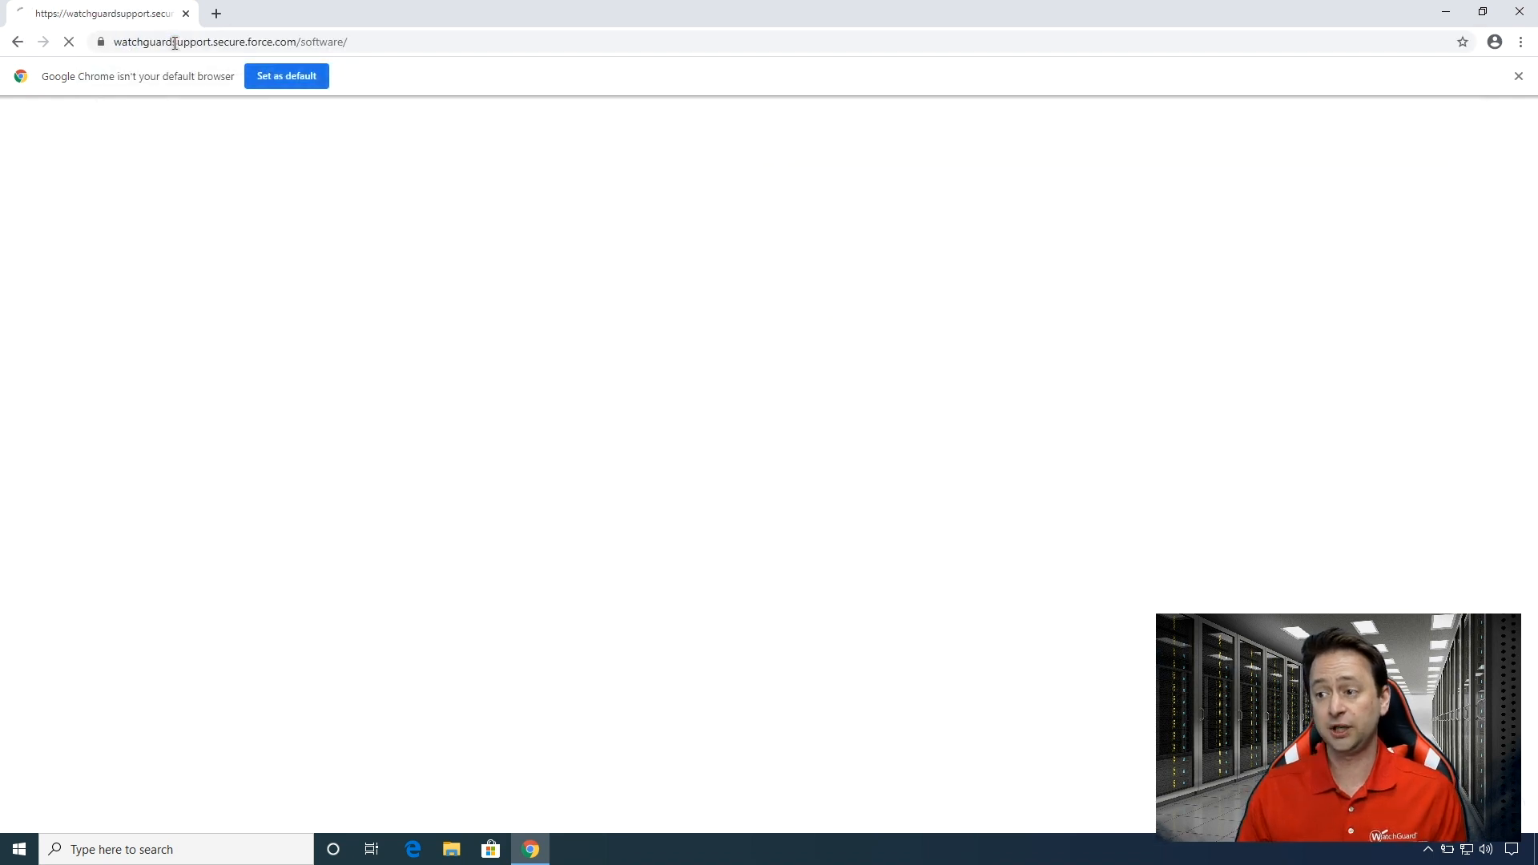
click(424, 357)
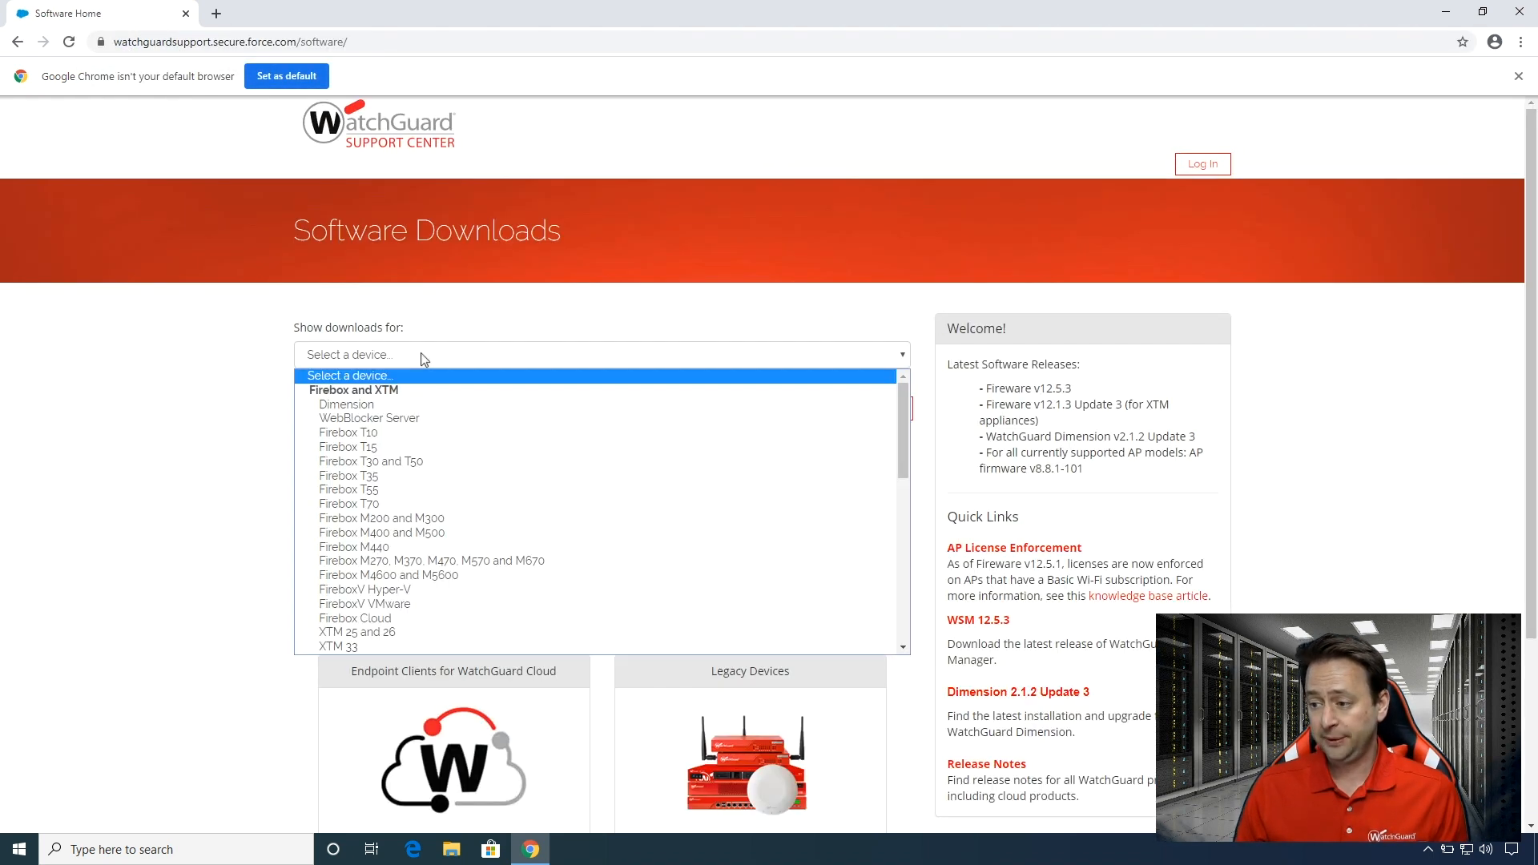
click(432, 561)
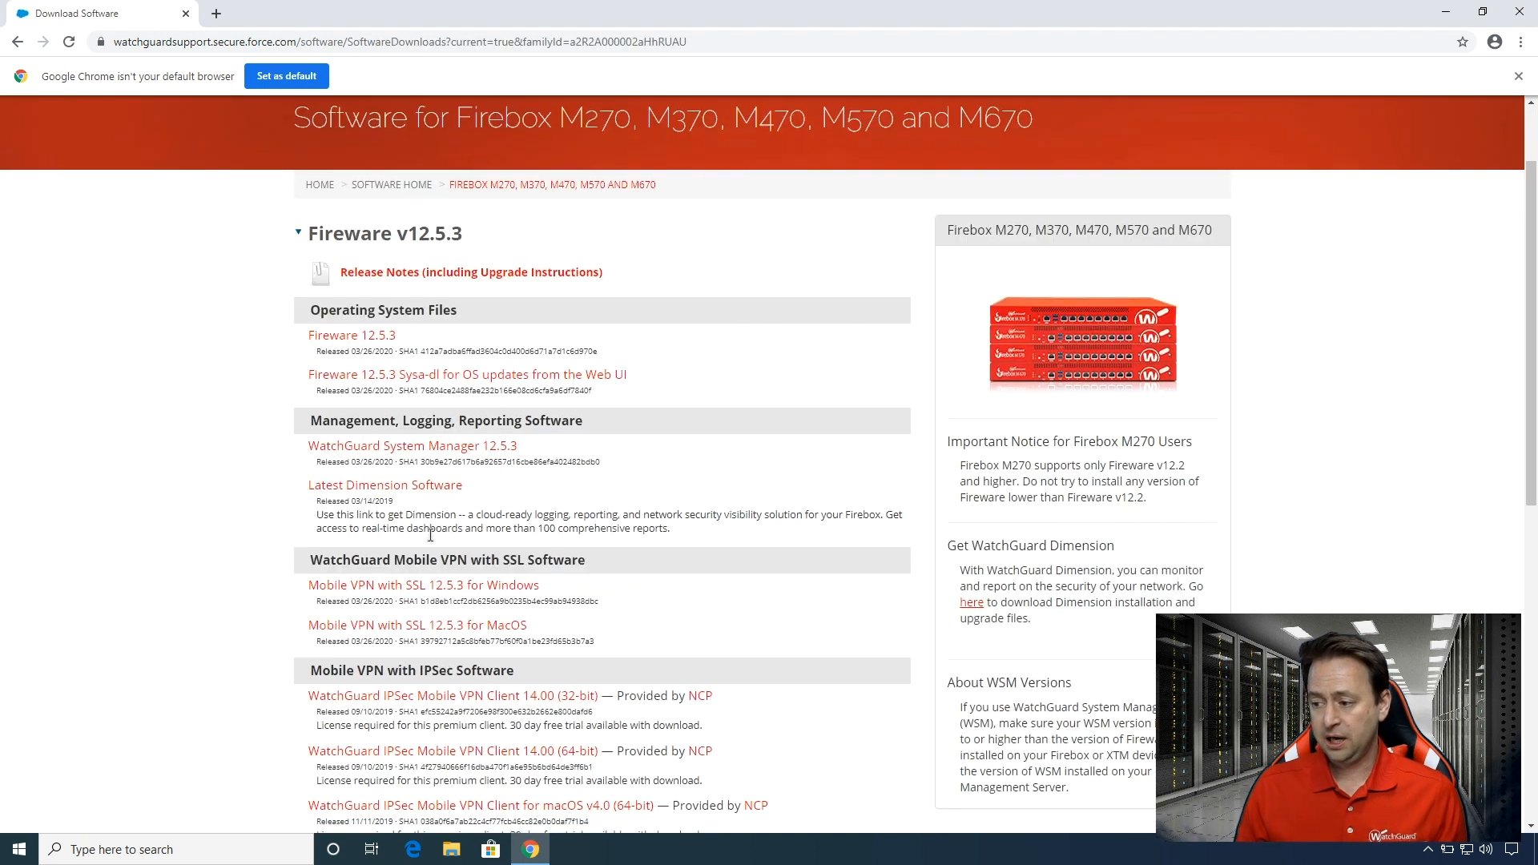
Look through the VPN client downloads and download Mobile VPN with SSL 12.5.3 for Windows.
scroll(430, 533, down, 3)
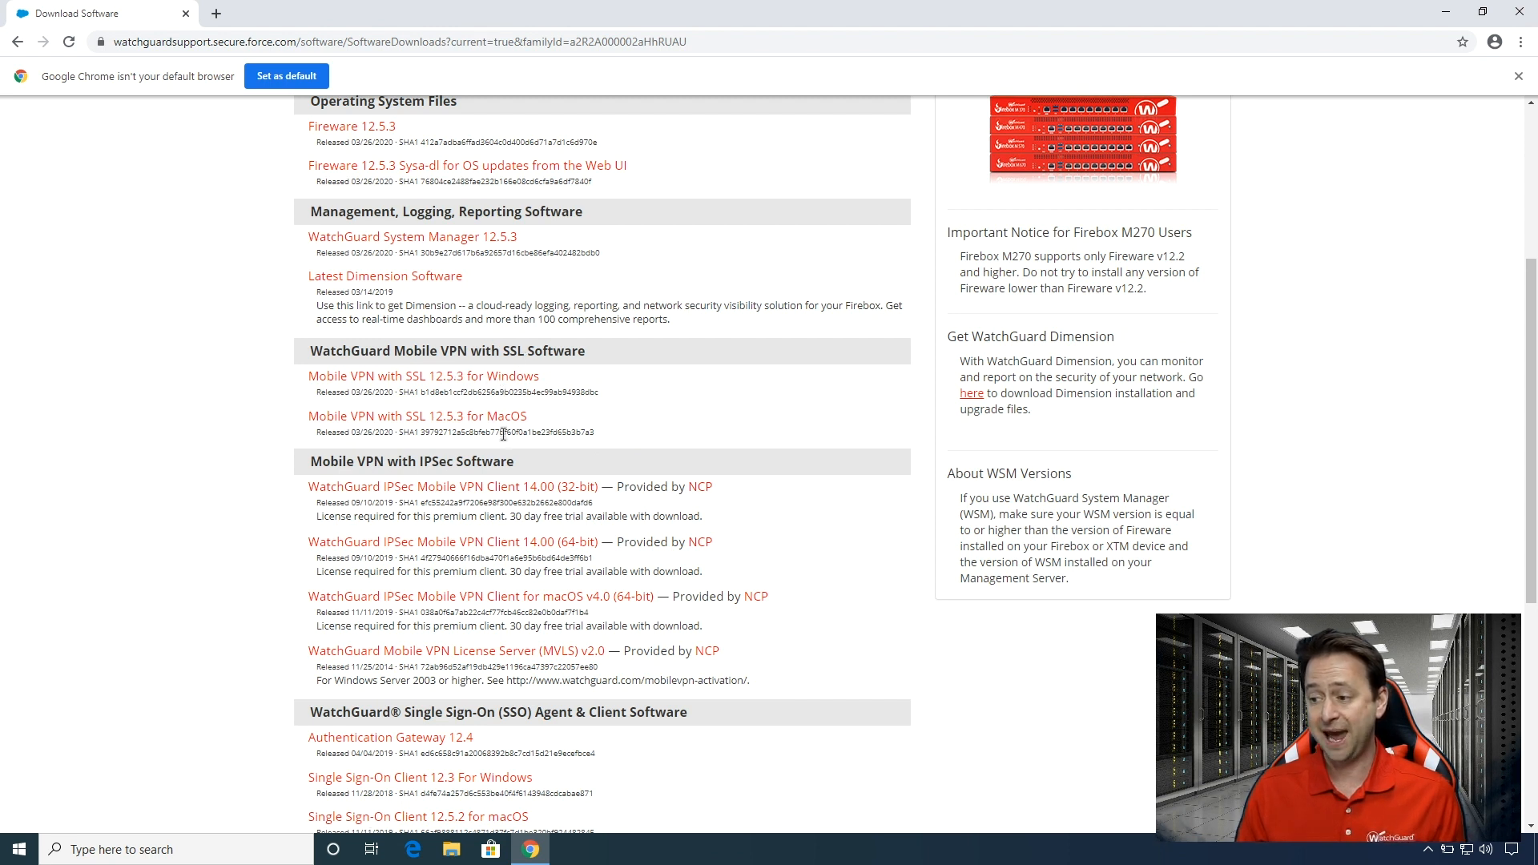
scroll(529, 493, down, 1)
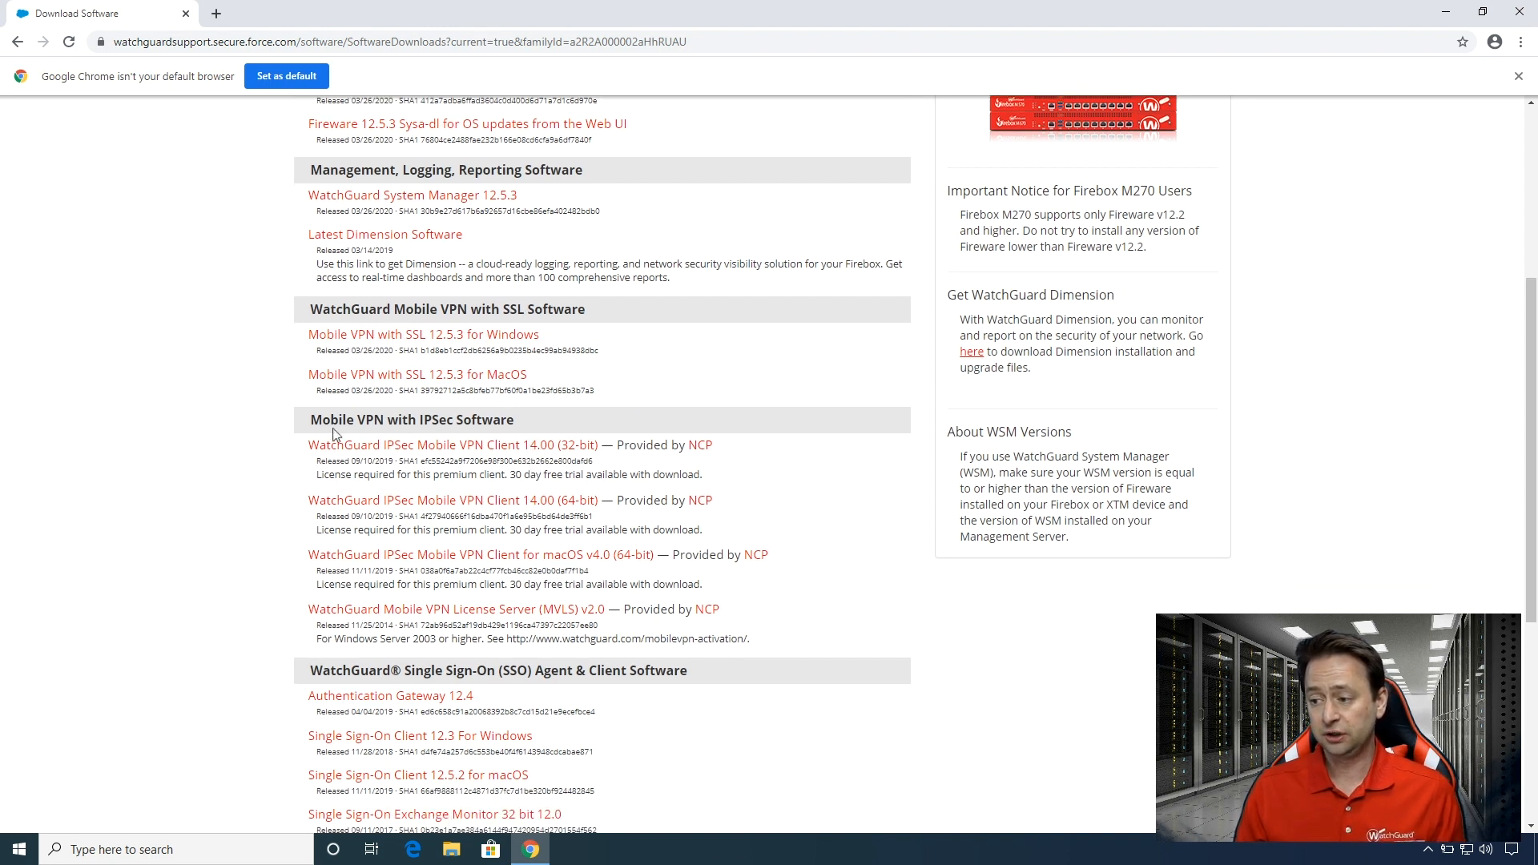
drag(317, 420, 458, 422)
click(208, 428)
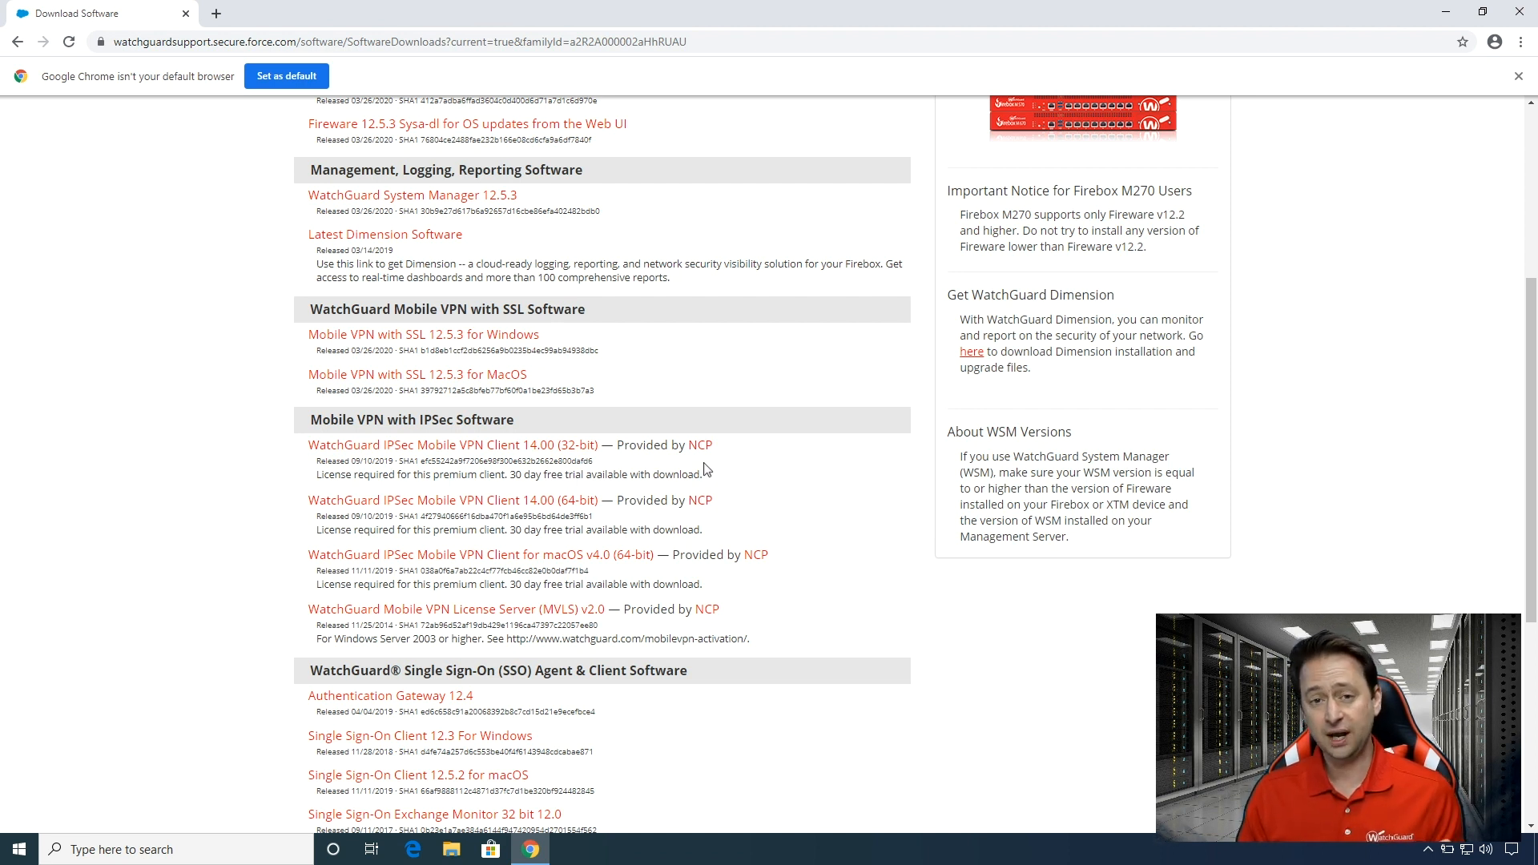
scroll(705, 468, up, 5)
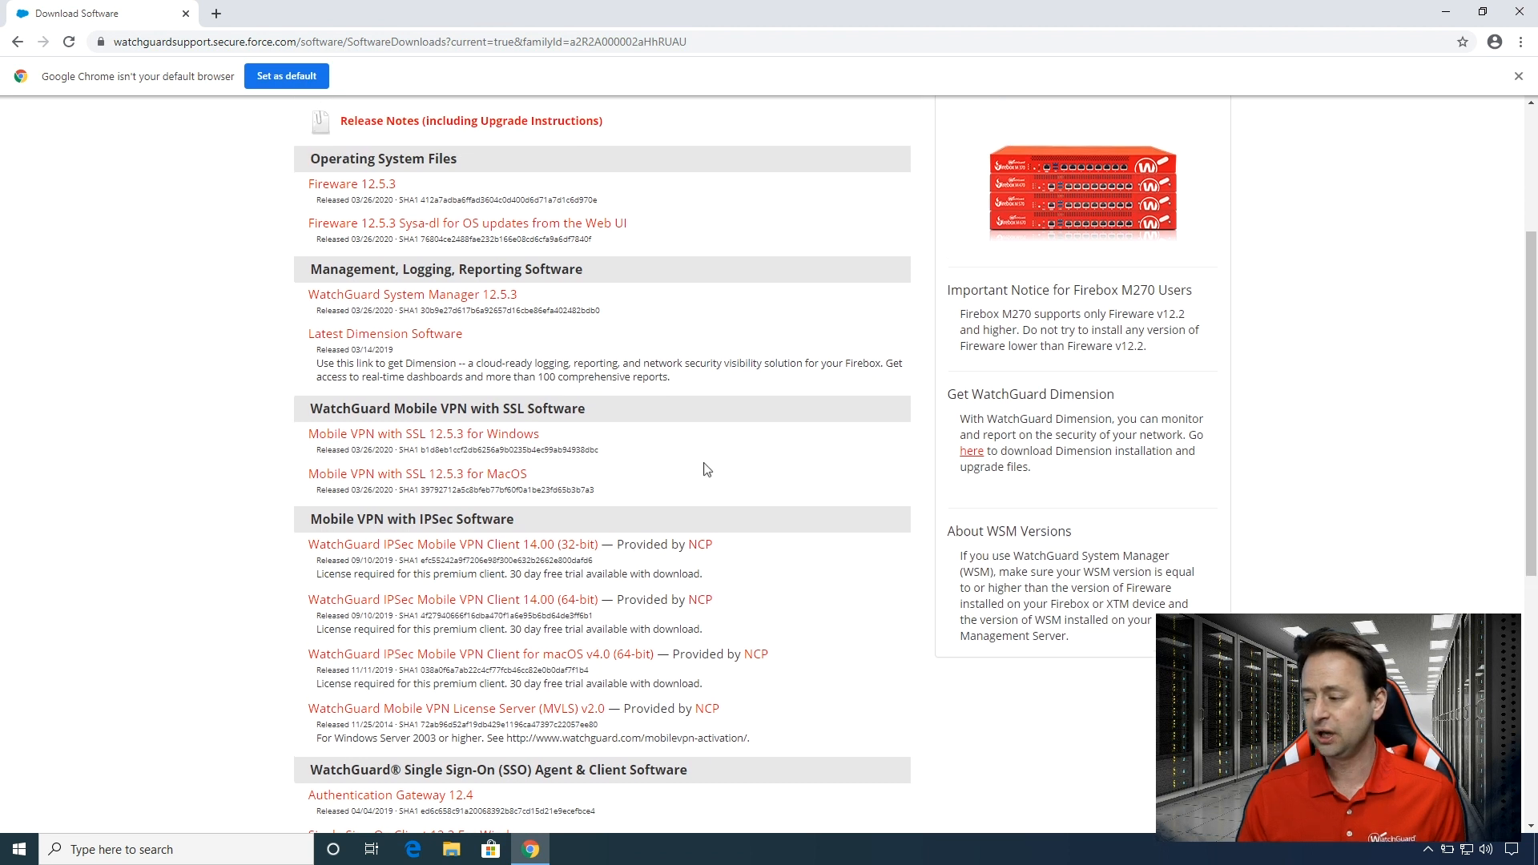
scroll(568, 551, down, 2)
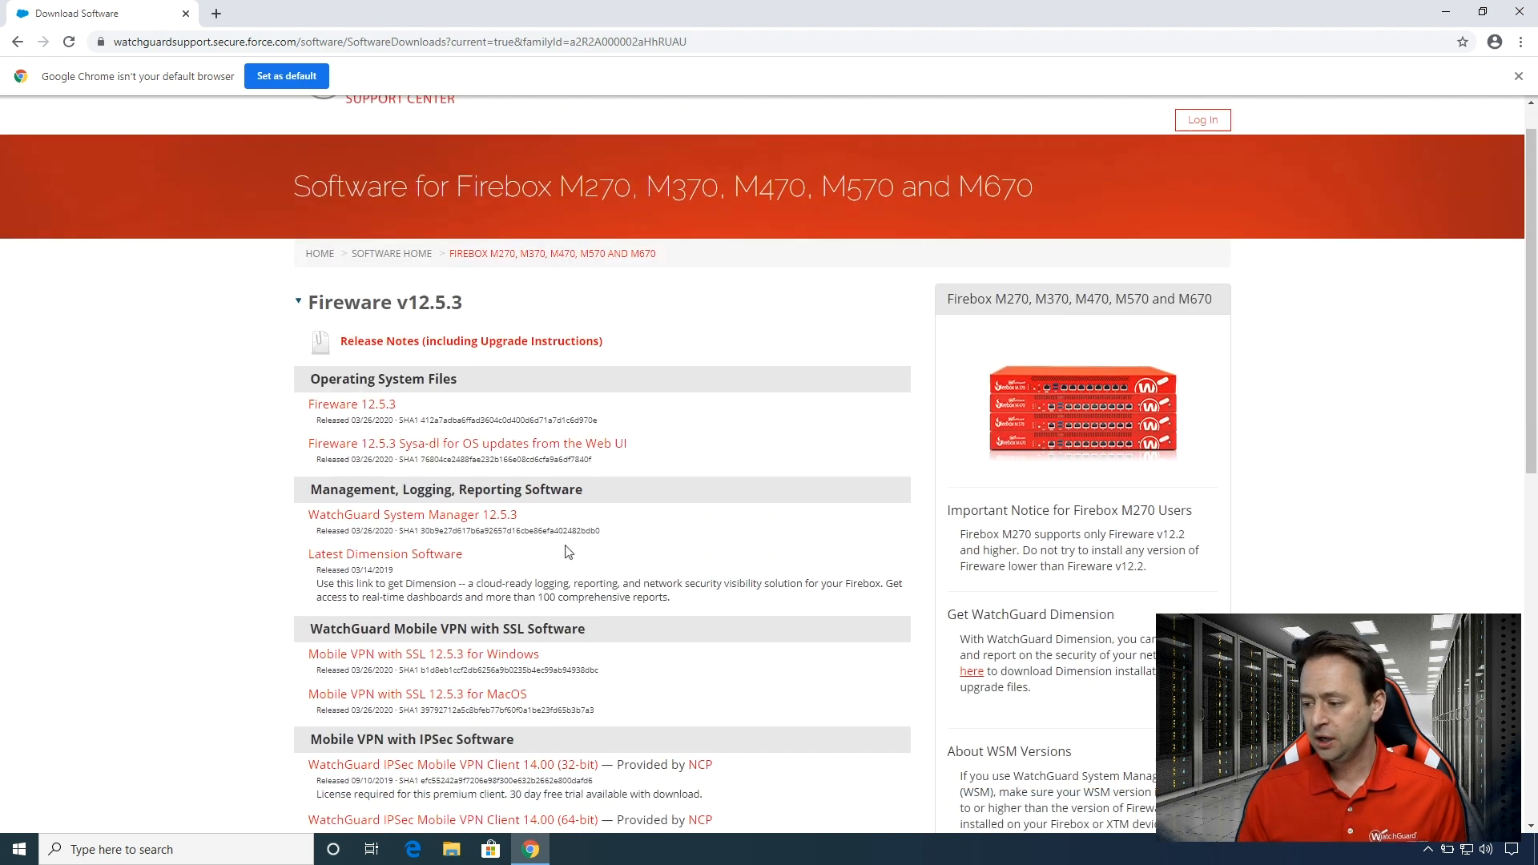
click(457, 572)
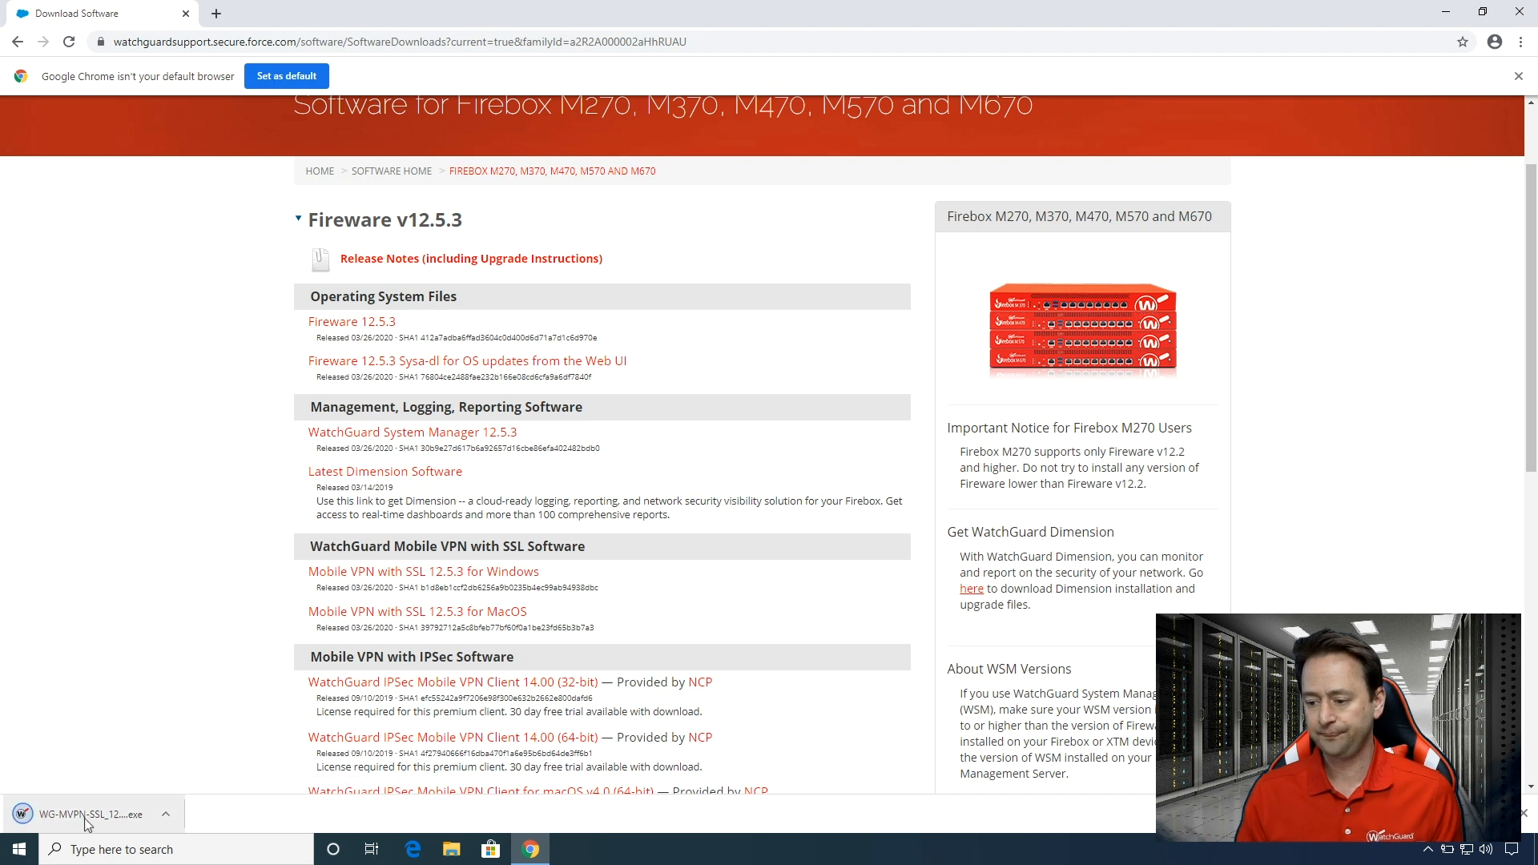
Run the downloaded installer for a full Mobile VPN with SSL installation with desktop and Quick Launch icons and the TAP driver, then launch the client.
click(92, 815)
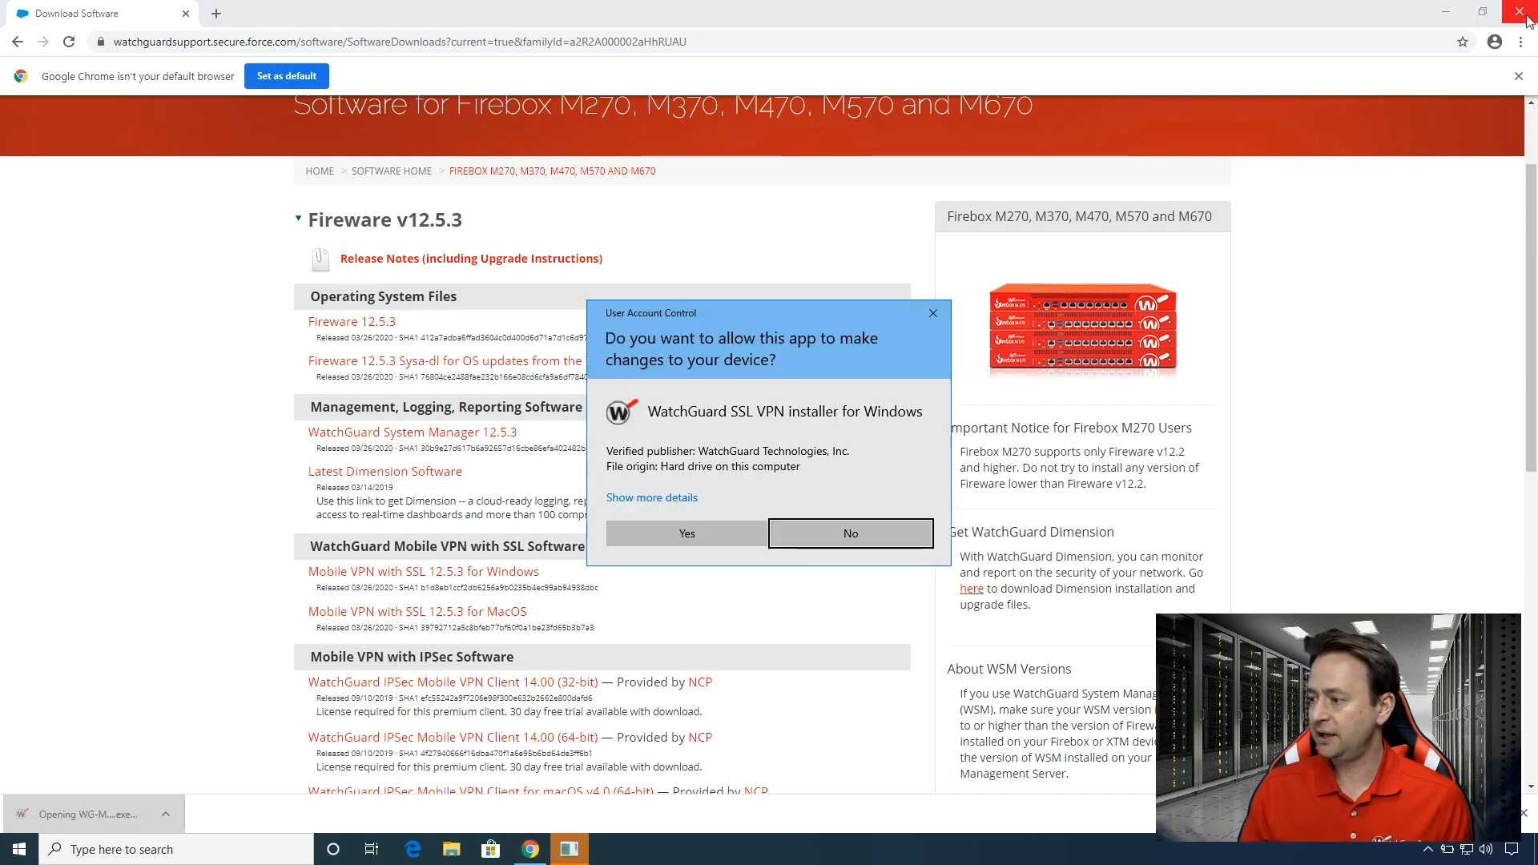
click(685, 534)
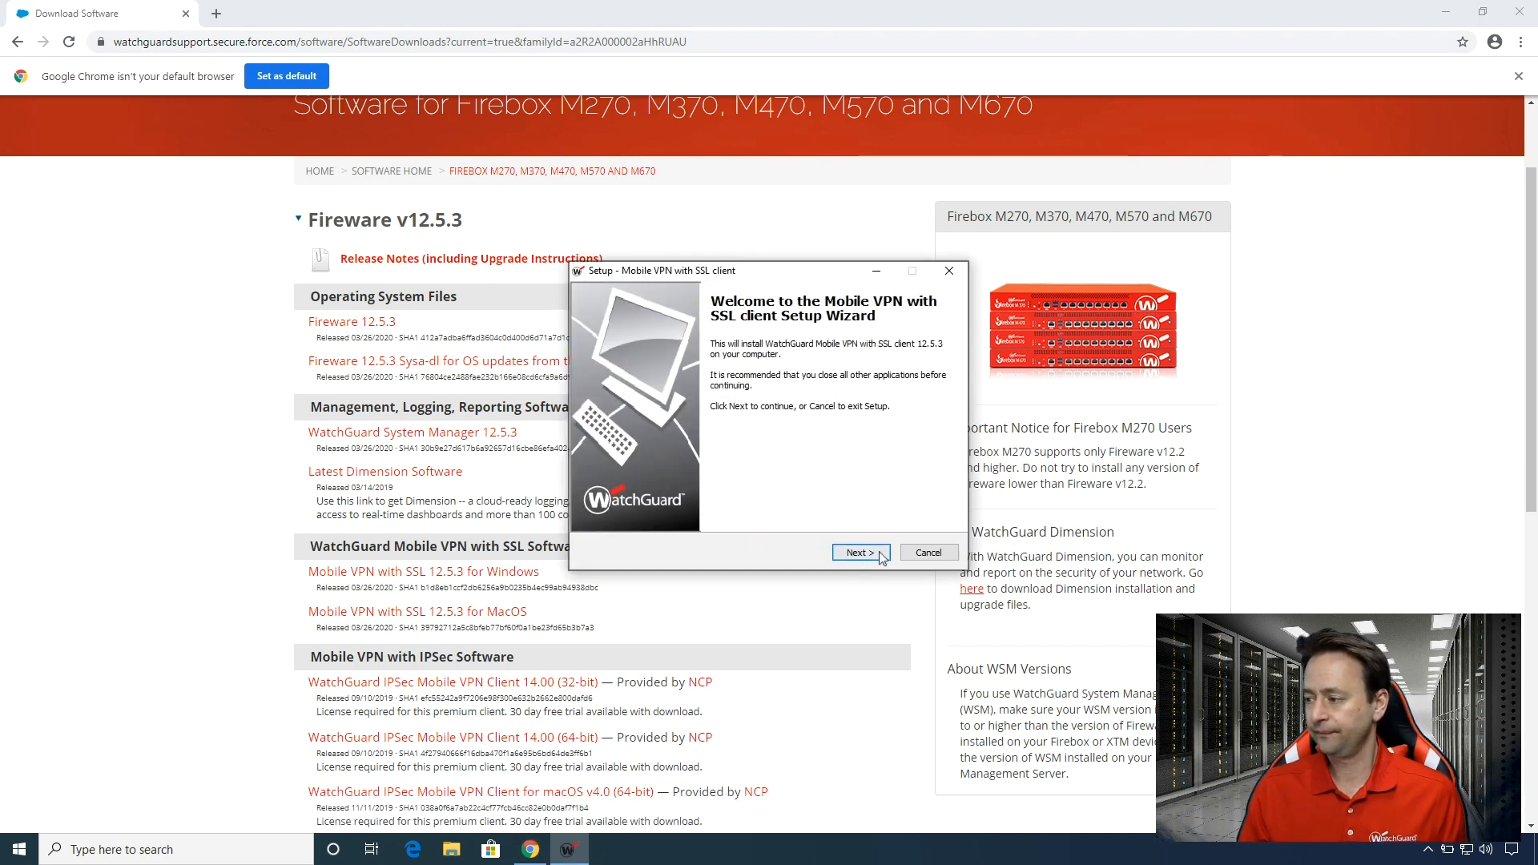
click(880, 554)
click(873, 553)
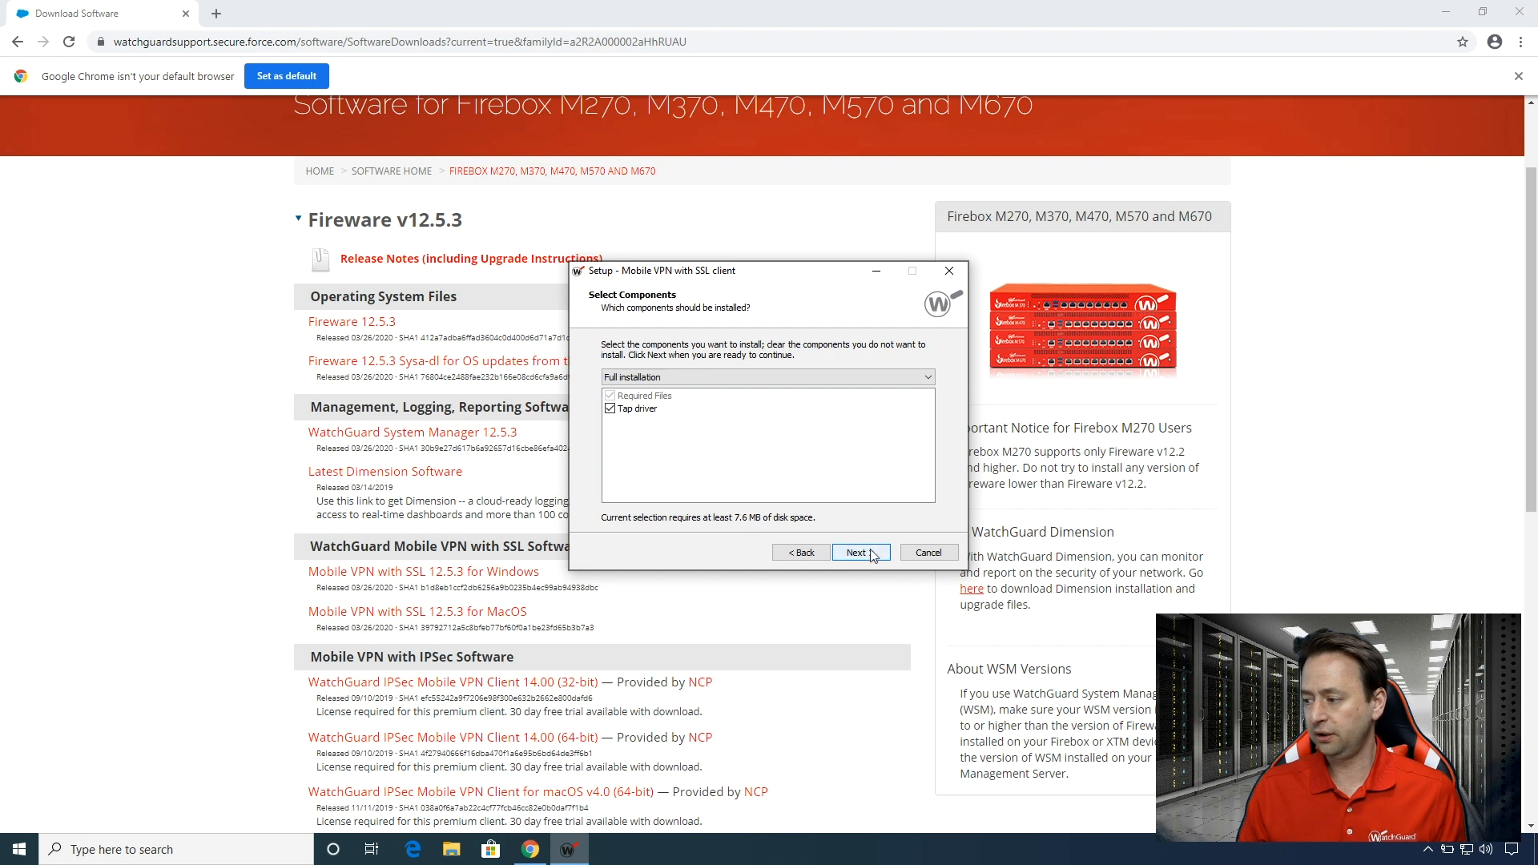
click(873, 555)
click(861, 553)
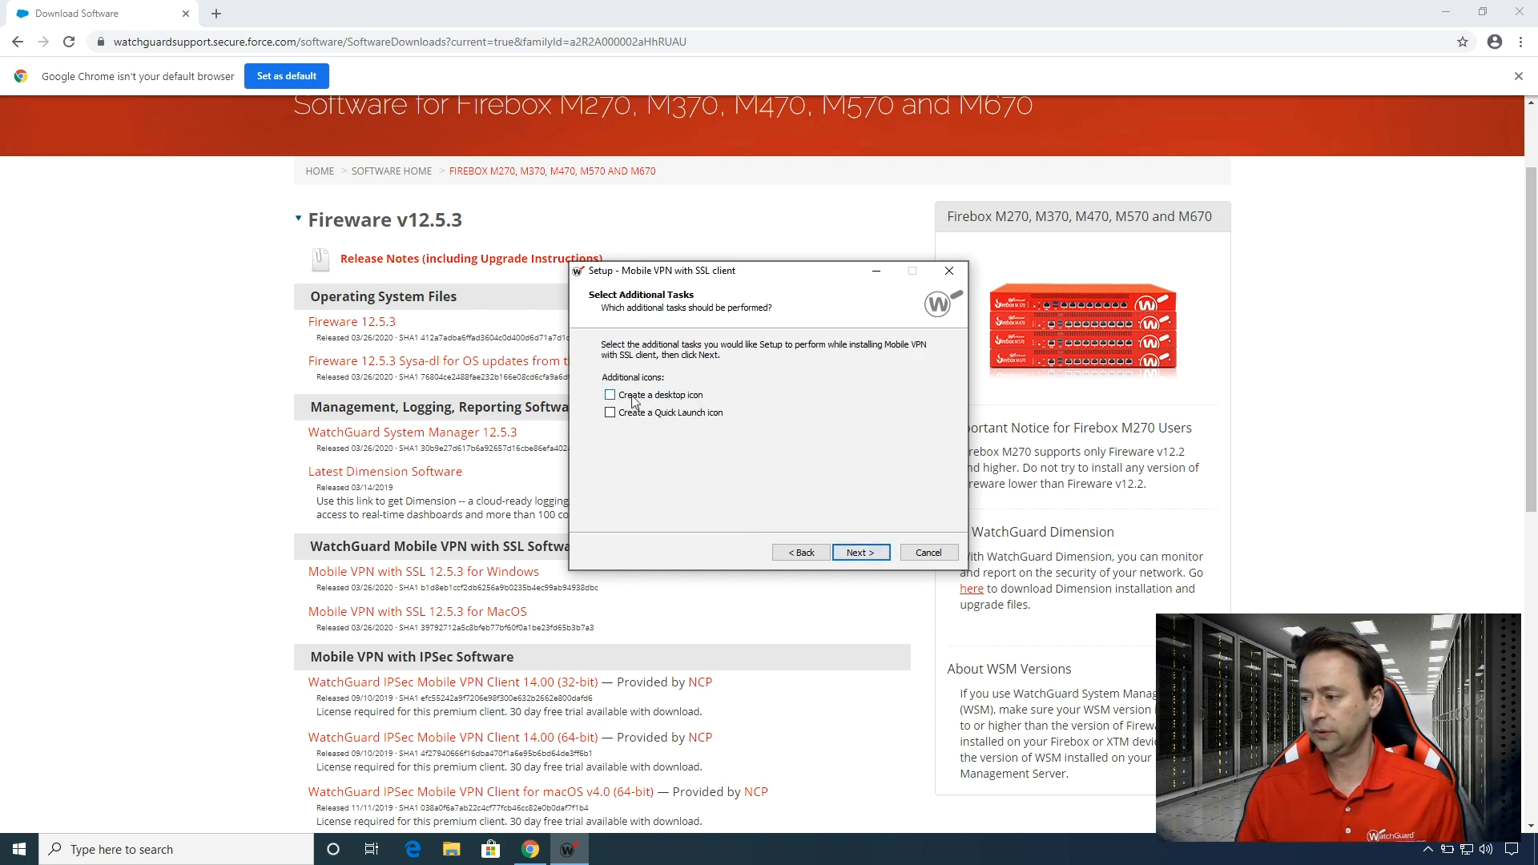
click(861, 559)
click(876, 558)
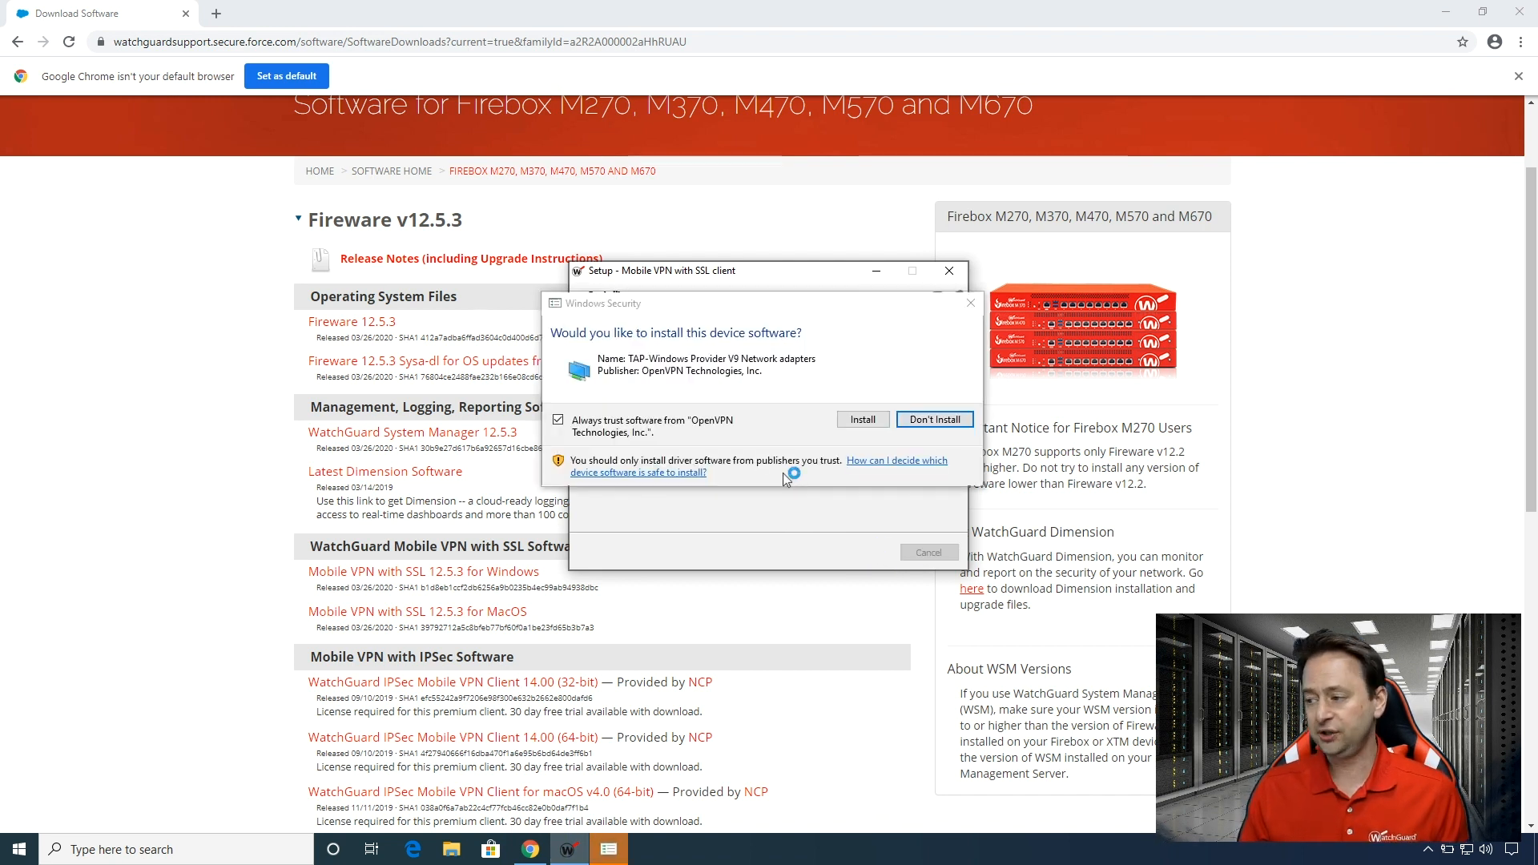
click(865, 421)
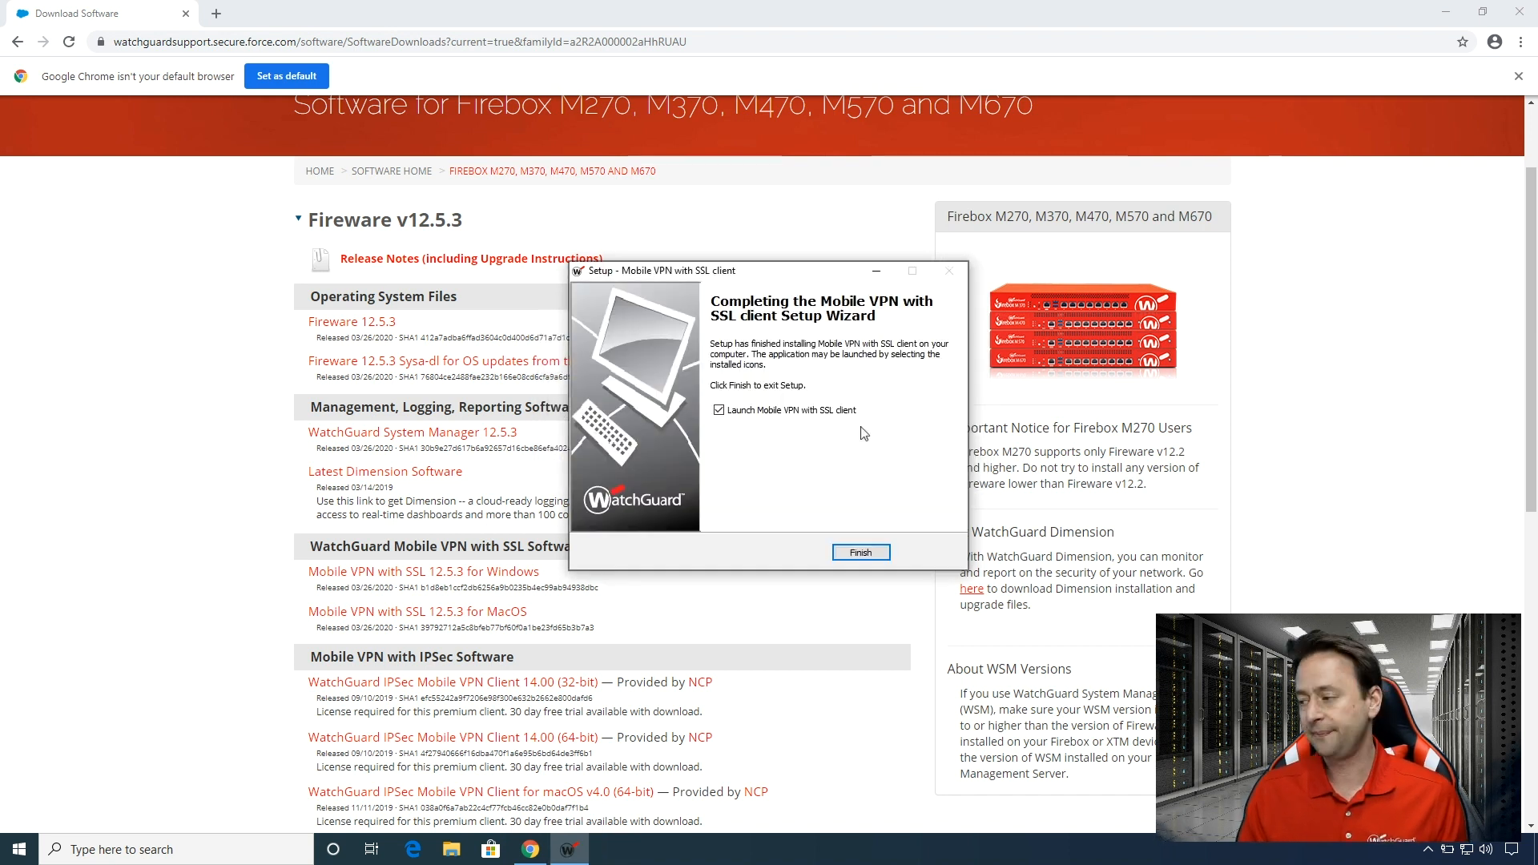
click(862, 553)
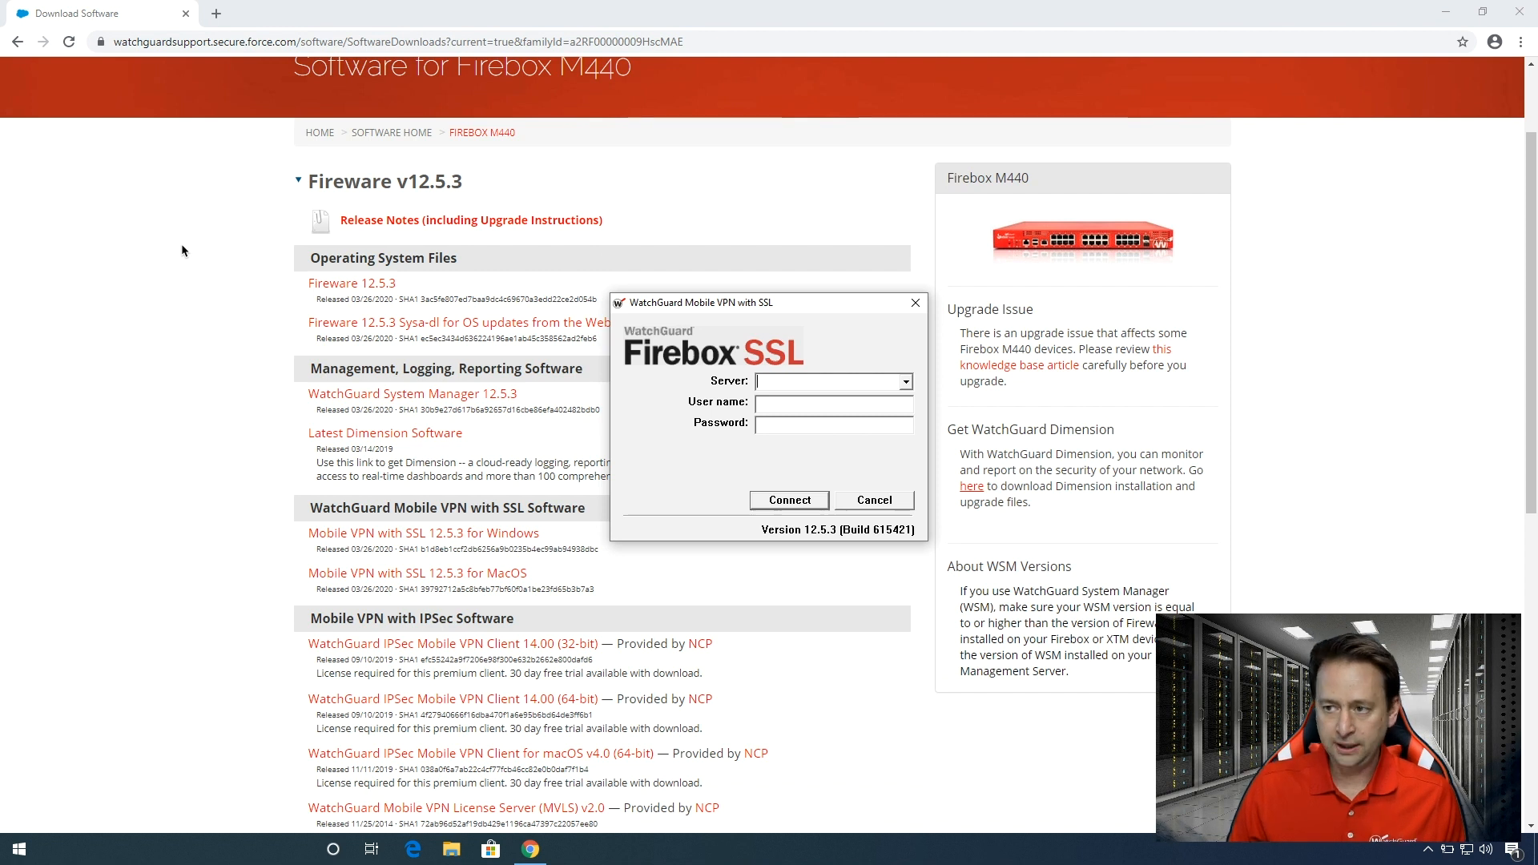
Take the Windows 10 virtual machine out of full screen and place the mirrored phone showing AuthPoint beside the VPN client.
mouse_move(160, 4)
click(48, 33)
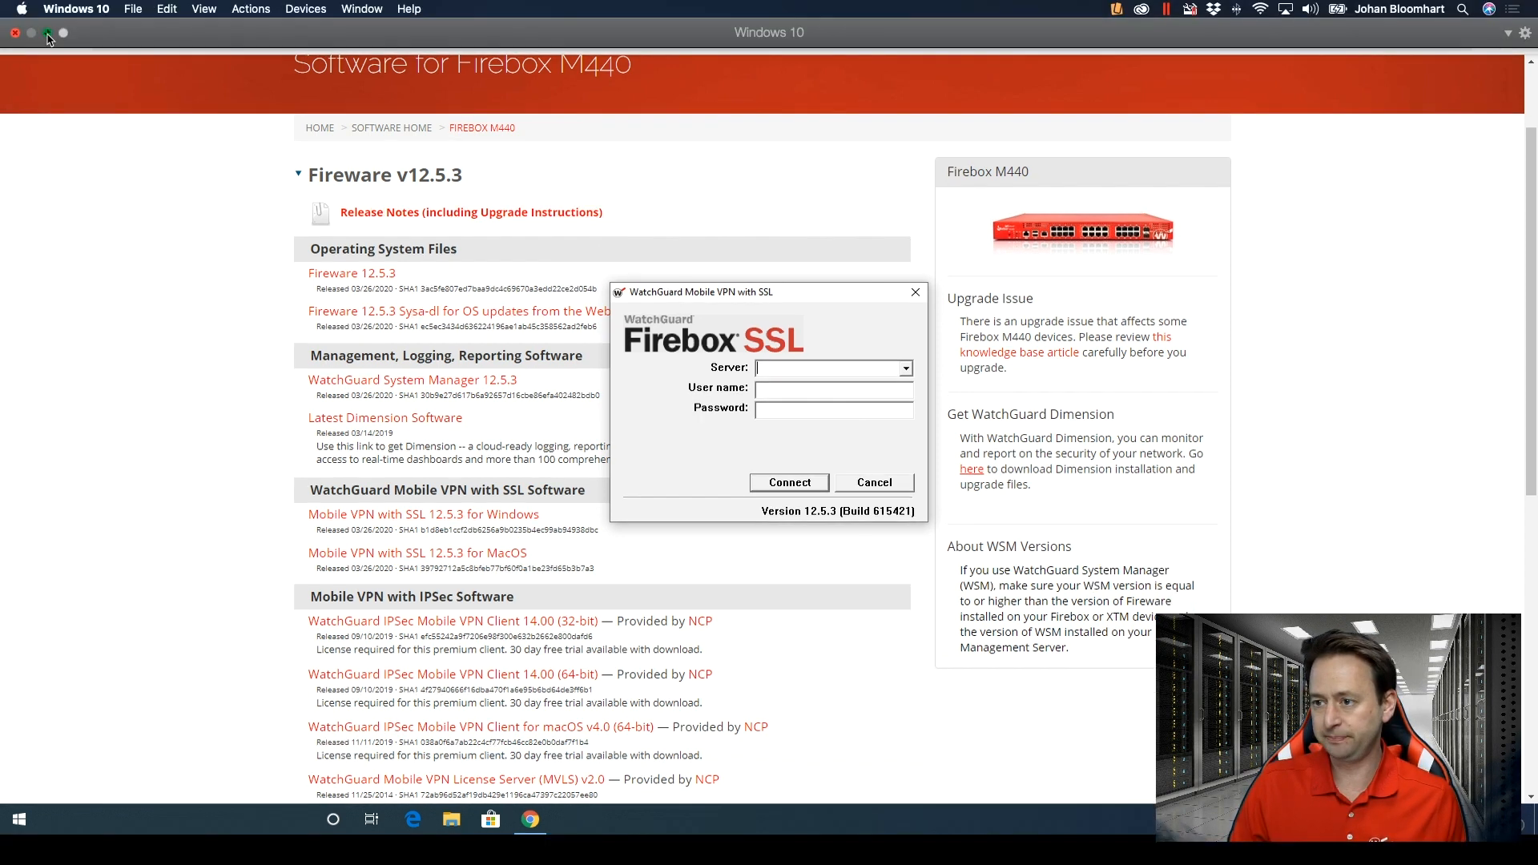
drag(146, 42, 128, 42)
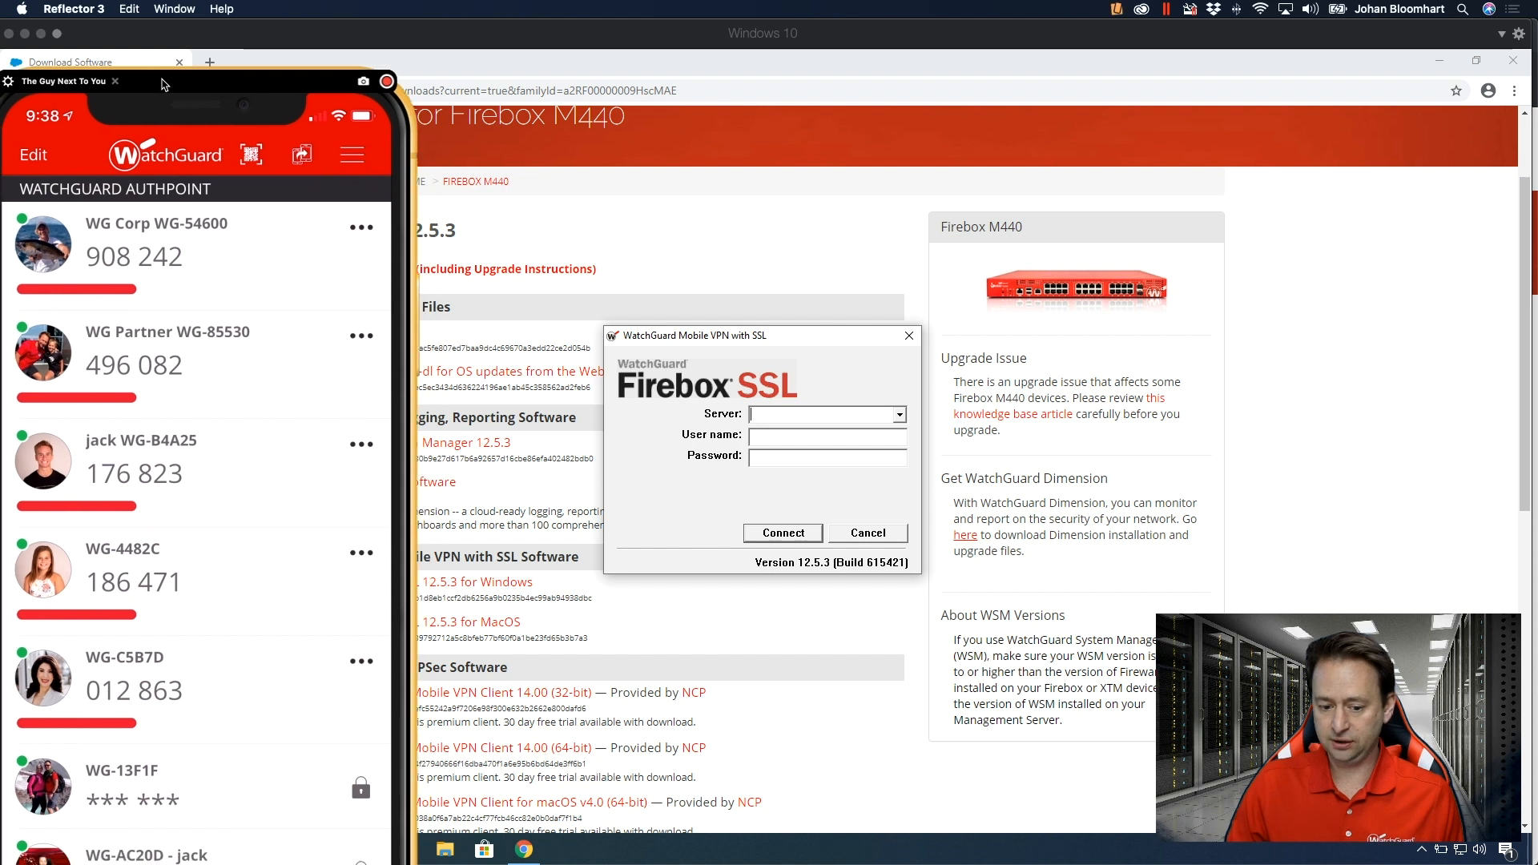
drag(165, 64, 259, 40)
Enter the Firebox server's host name, the user name and the account password in the VPN client and connect.
click(724, 394)
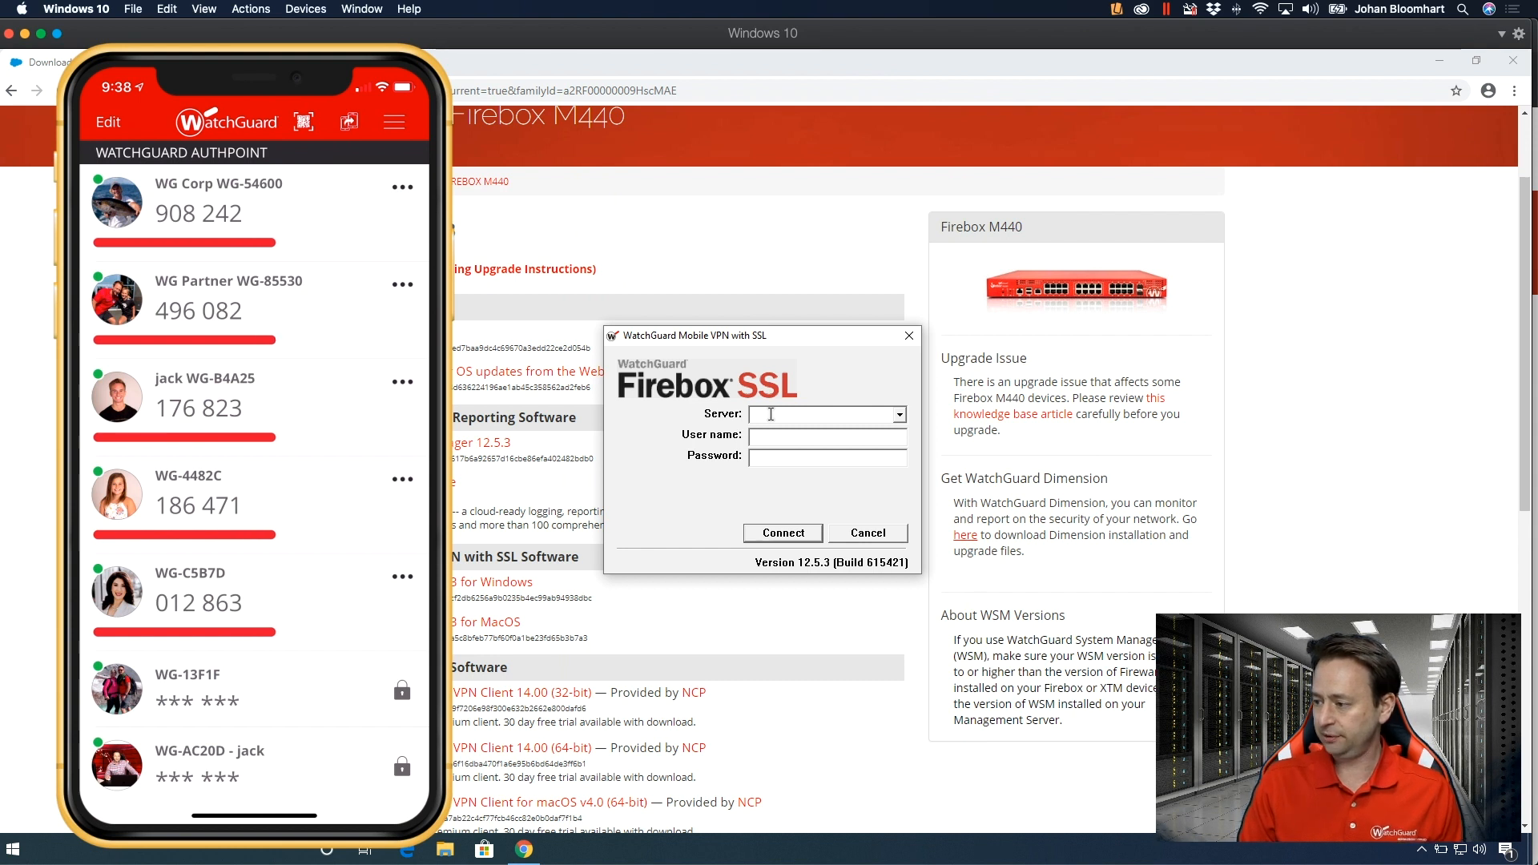
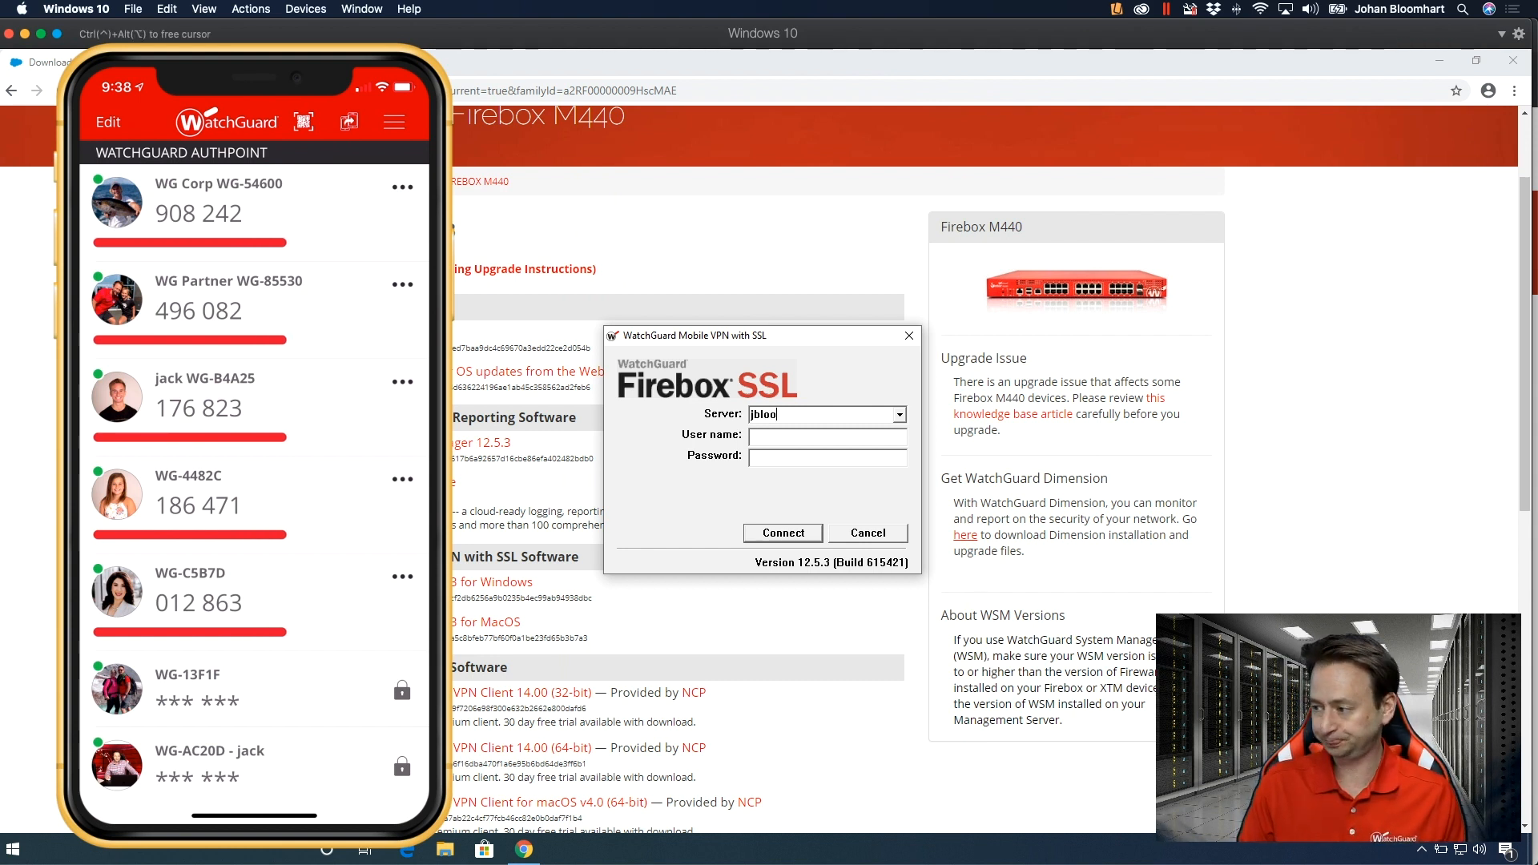
key(Tab)
text(jack)
key(Tab)
text(********)
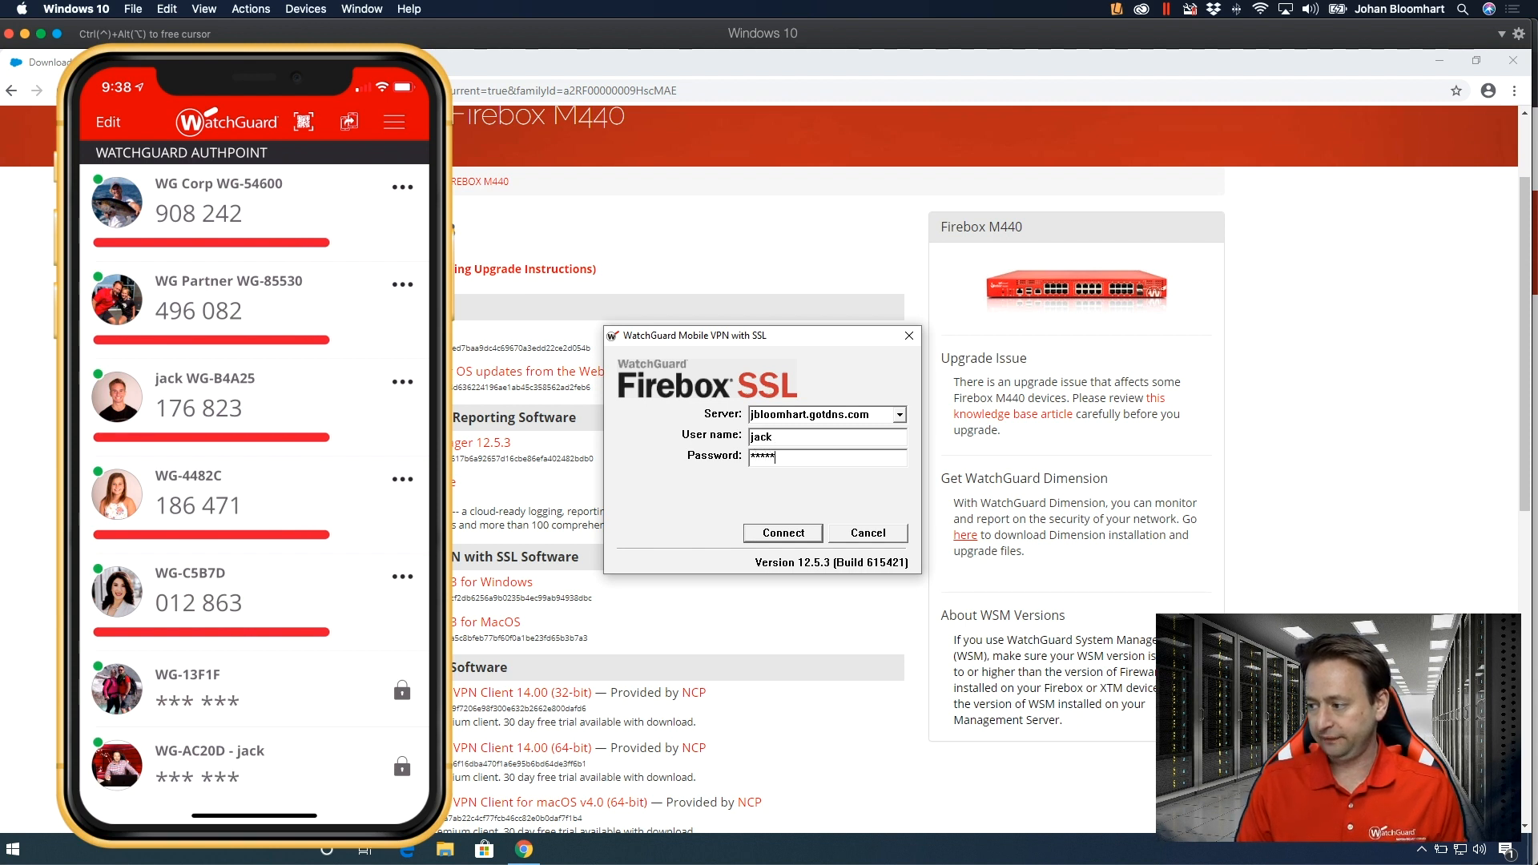
click(783, 533)
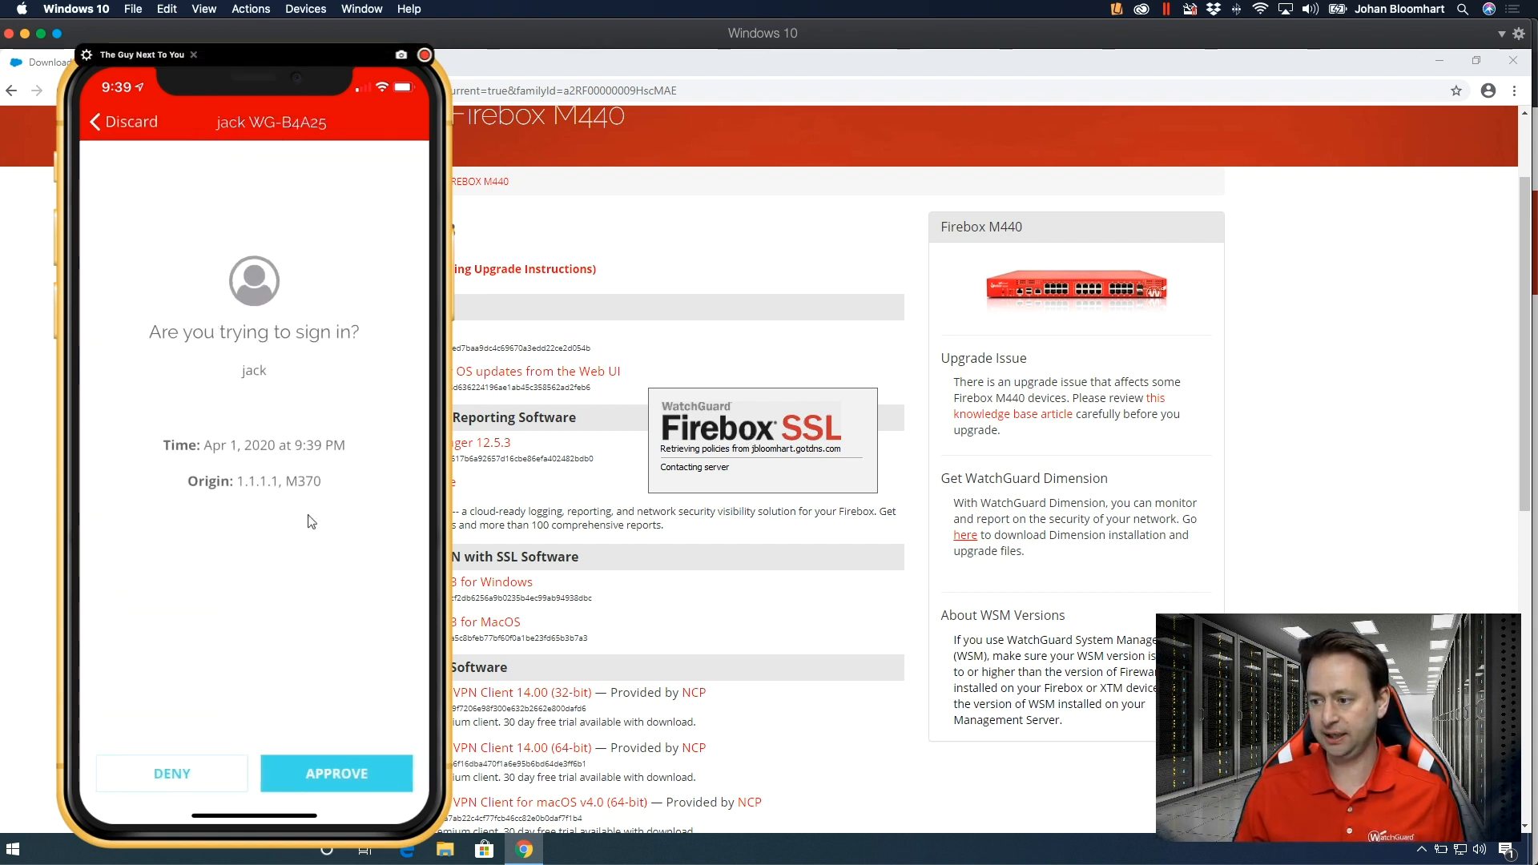
Approve the sign-in request in AuthPoint on the phone and move the mirrored phone out of view.
click(354, 785)
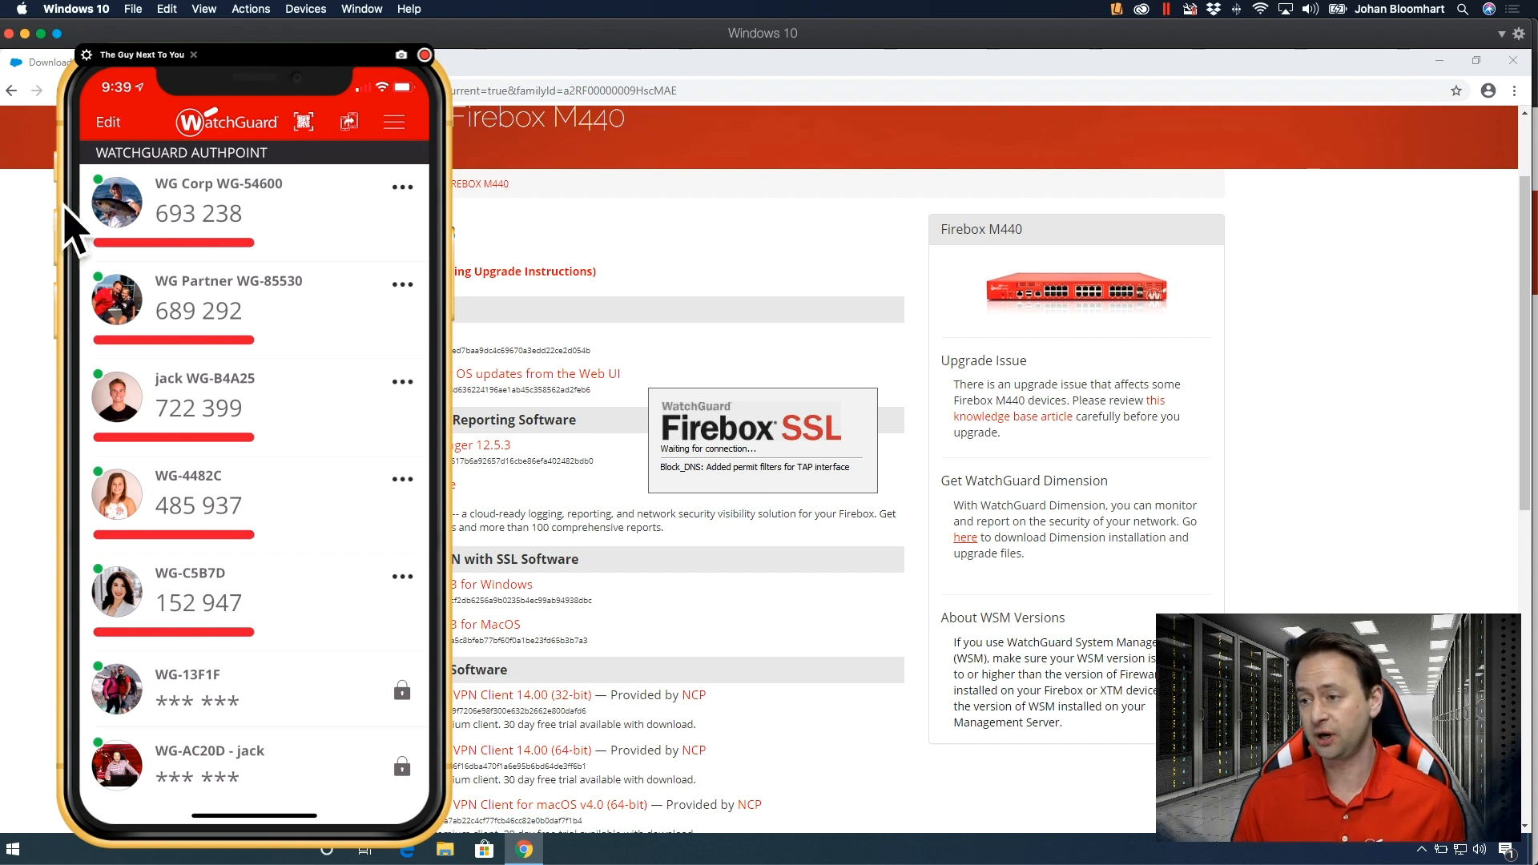
click(267, 58)
drag(302, 55, 0, 60)
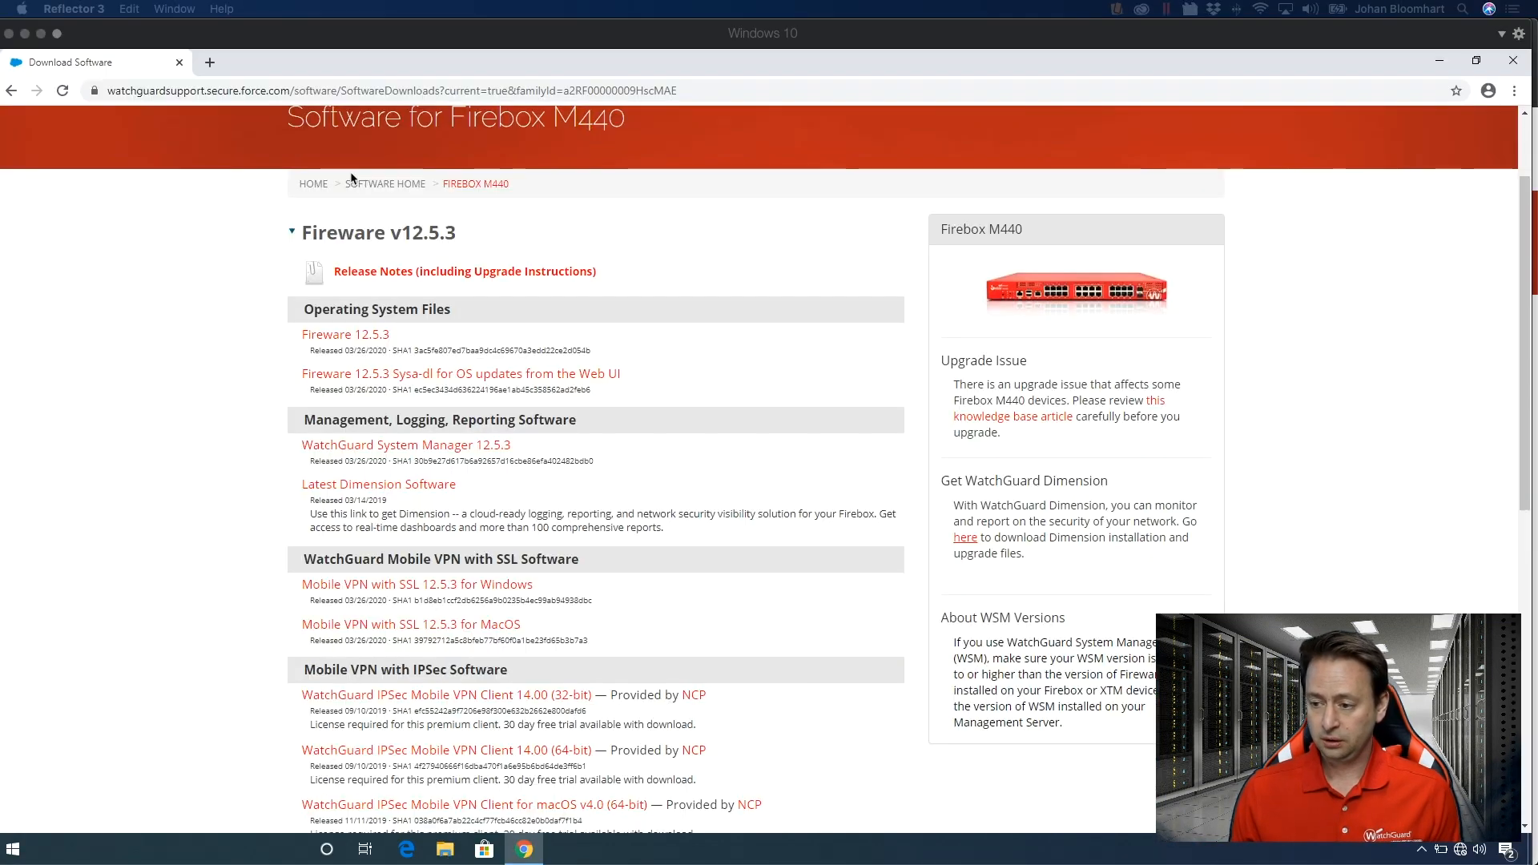
Minimise the Windows 10 virtual machine, switch to Fireware Web UI in Safari and open the Mobile VPN page.
click(705, 240)
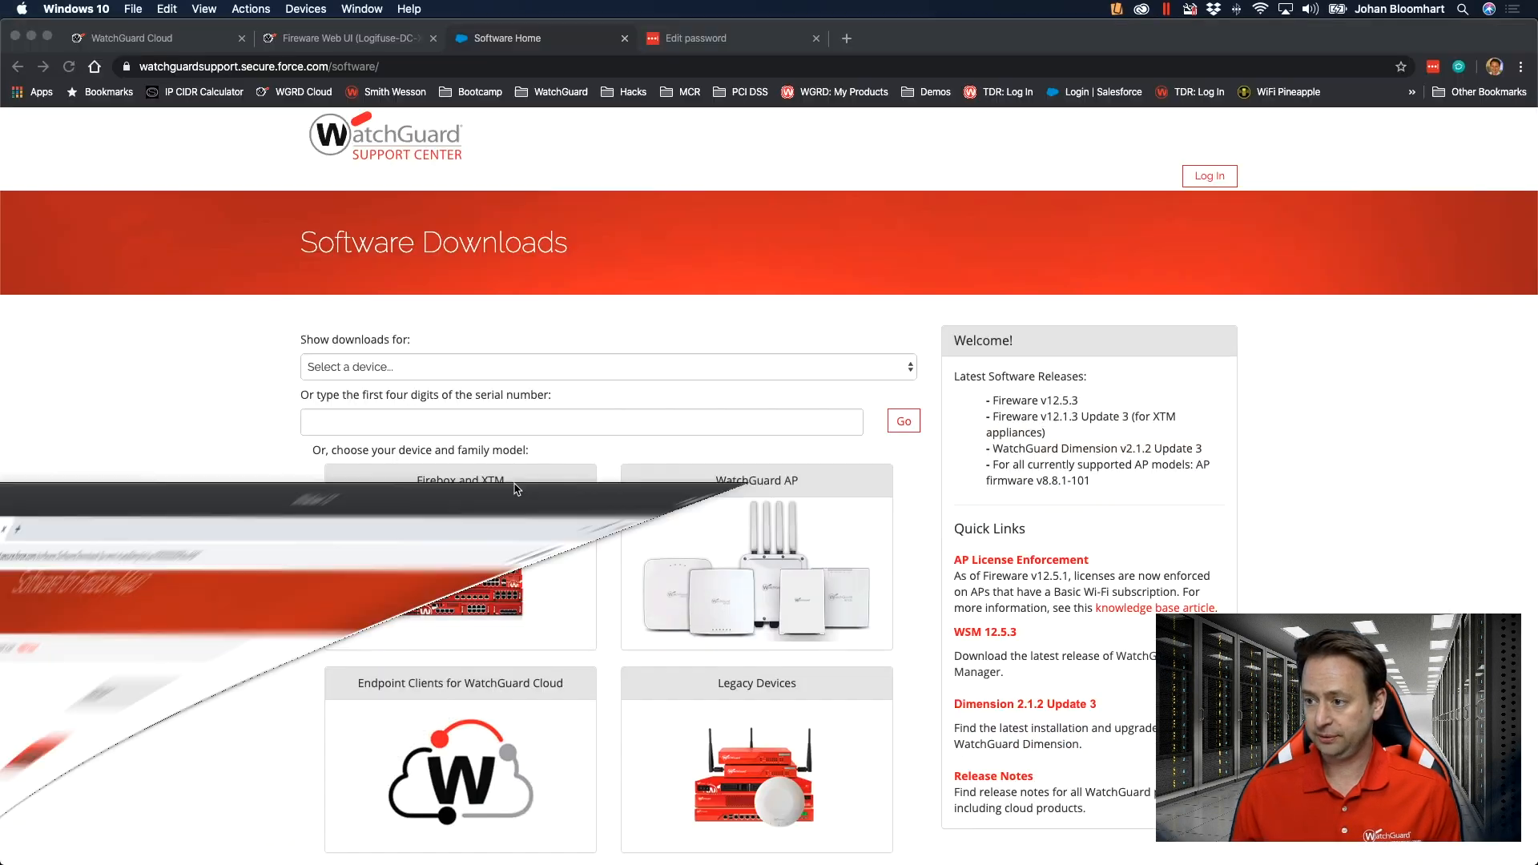
scroll(1537, 549, down, 1)
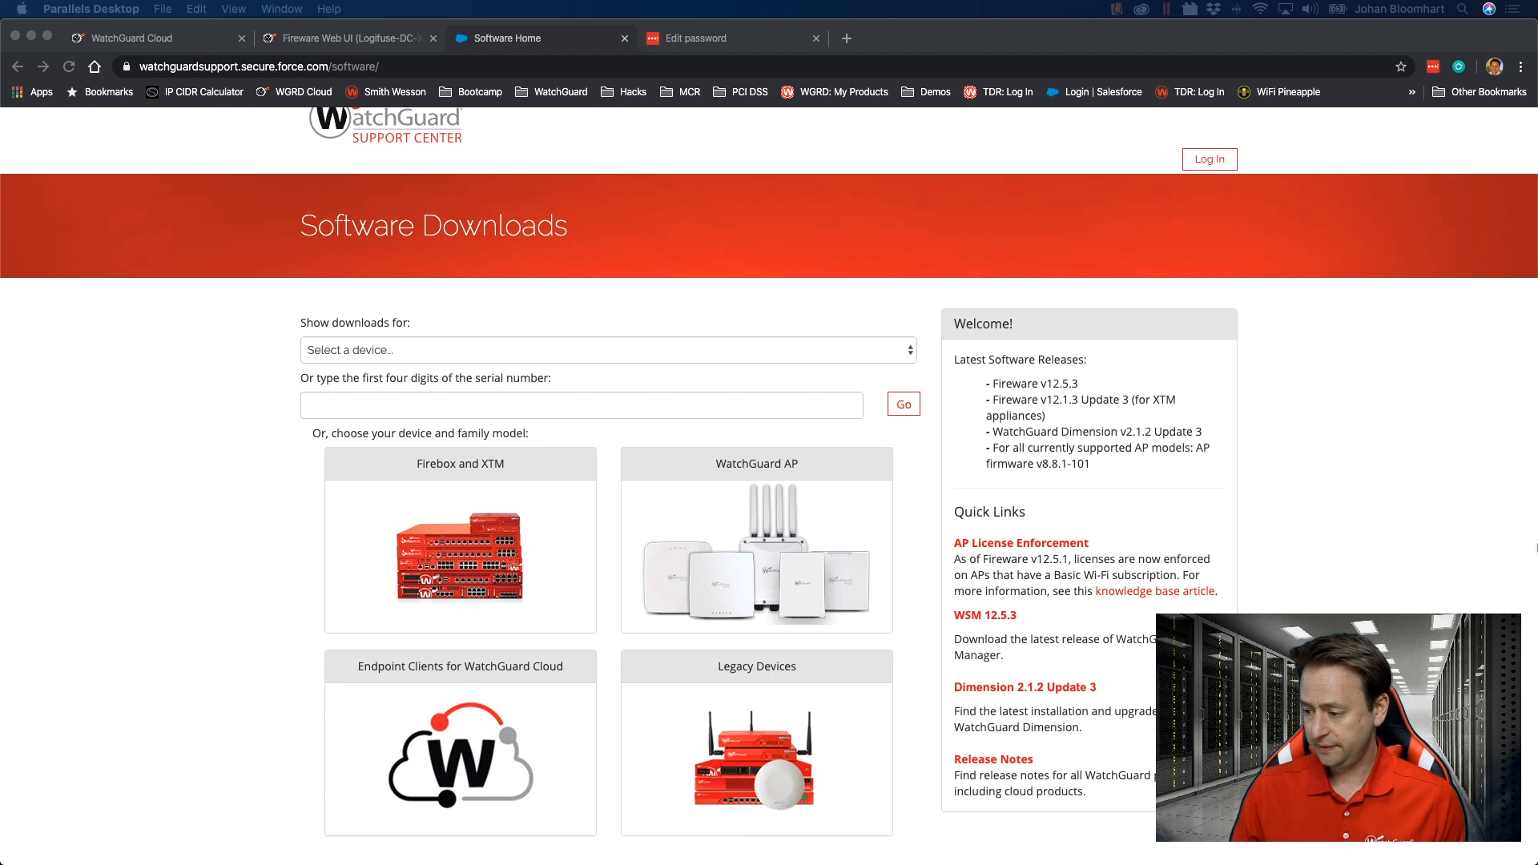
mouse_move(241, 863)
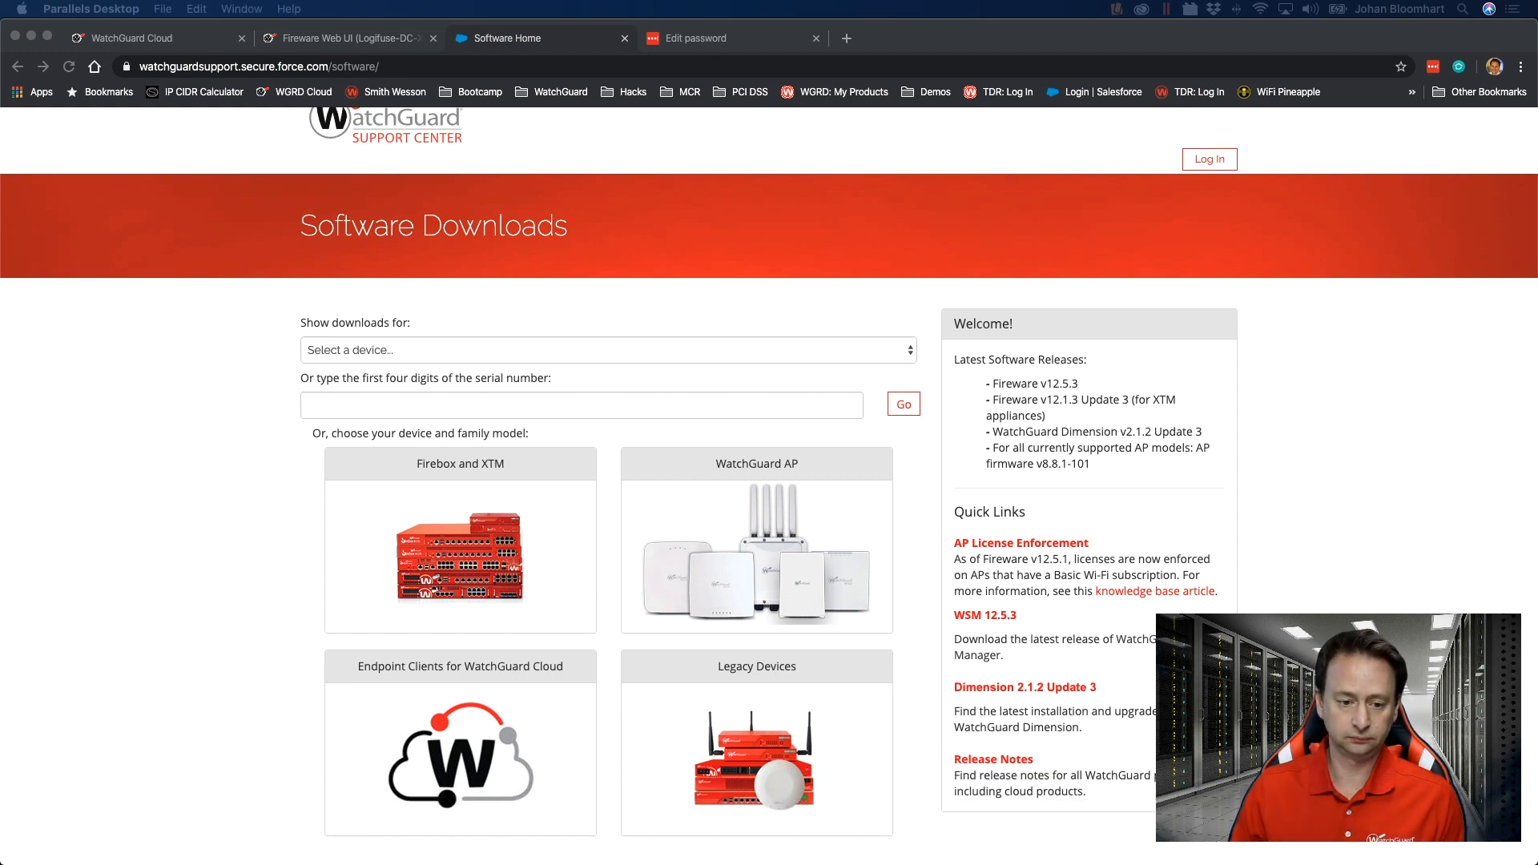
drag(1537, 132, 255, 32)
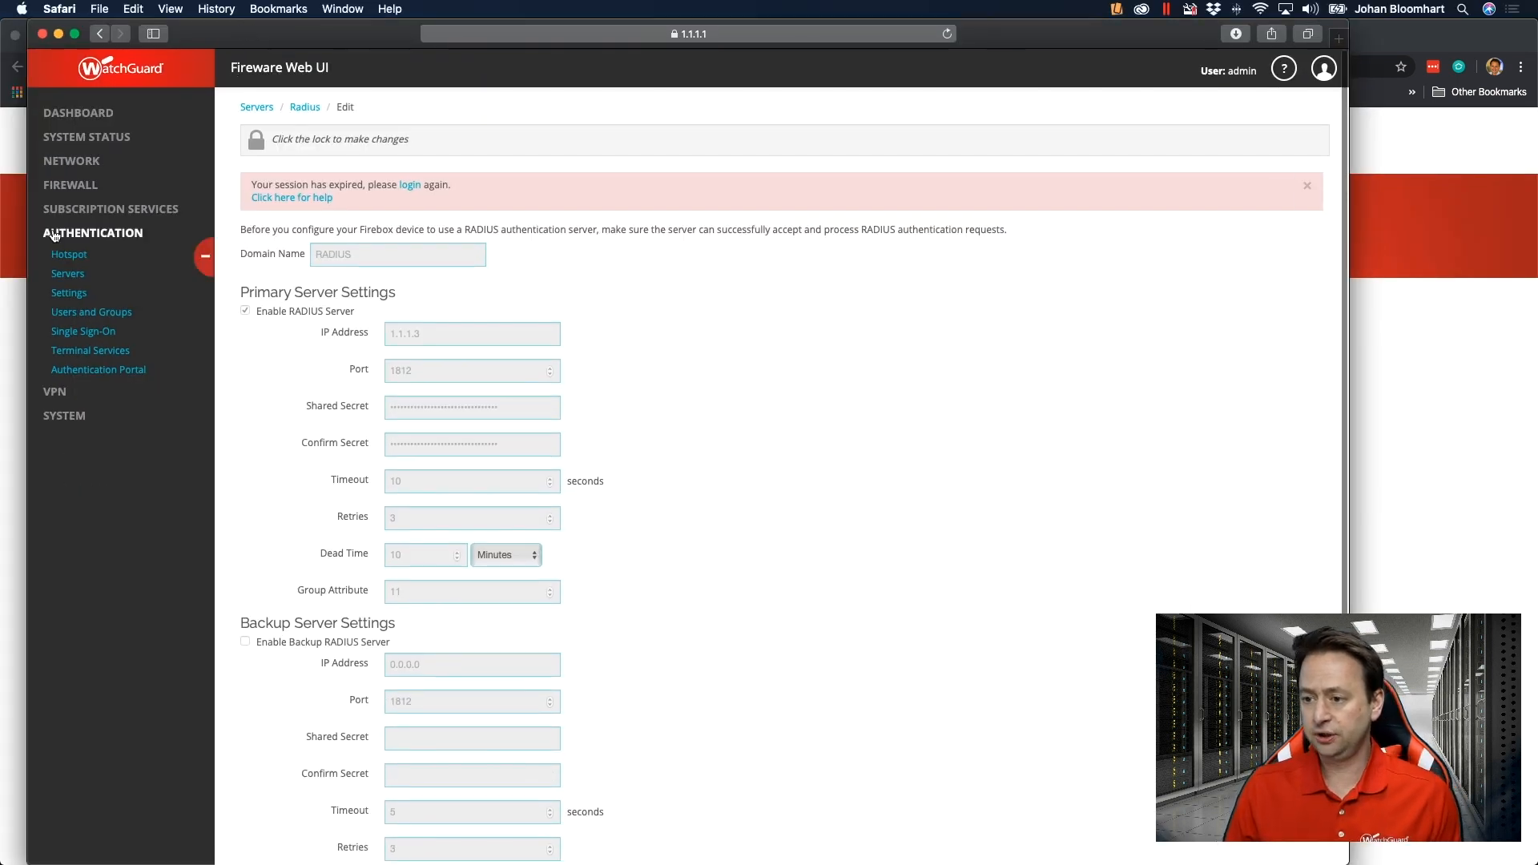
click(54, 392)
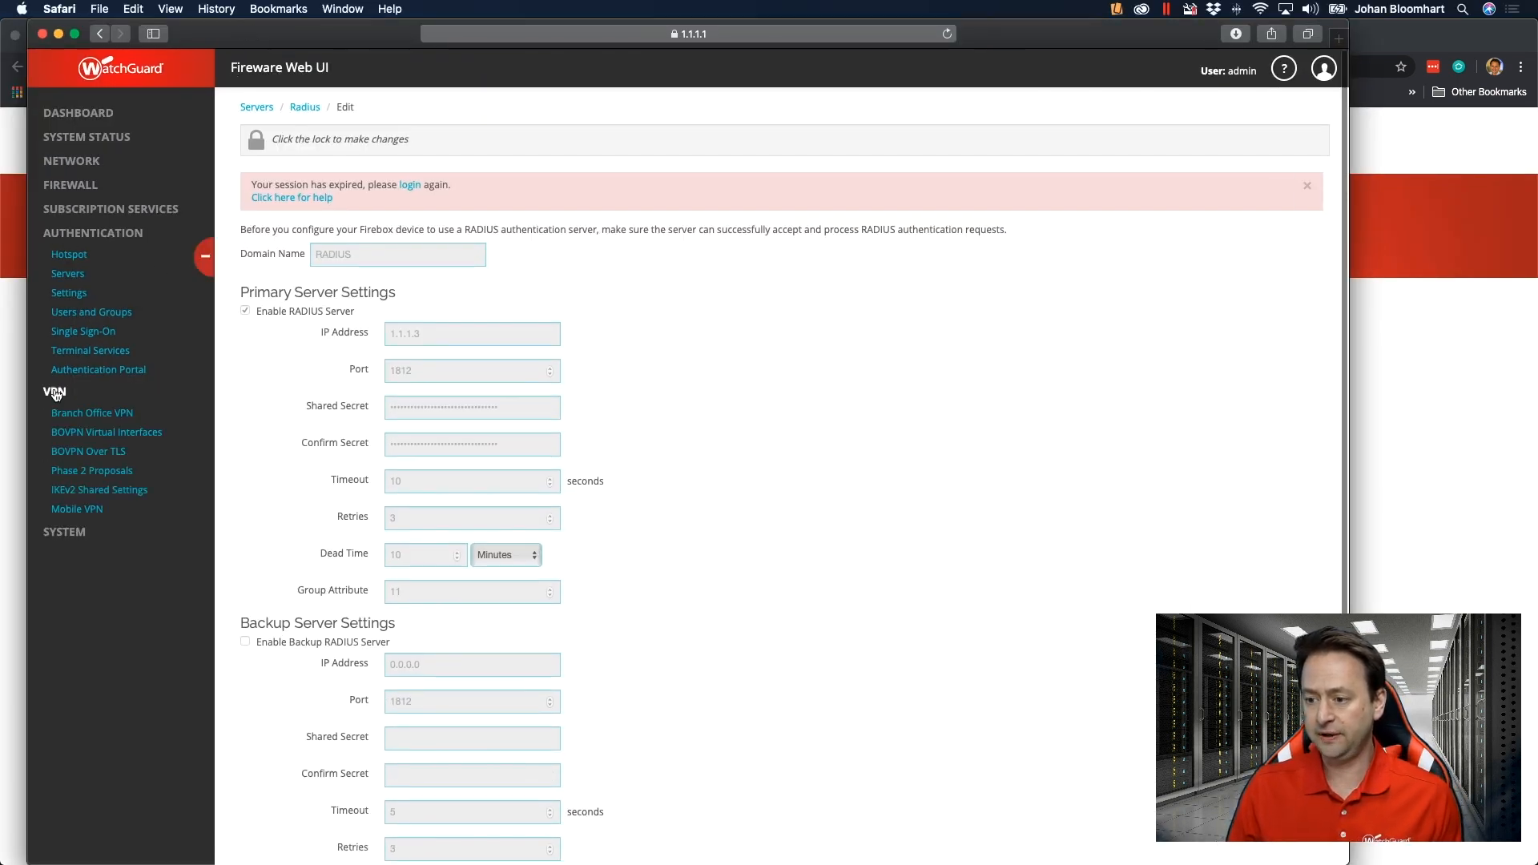
click(72, 512)
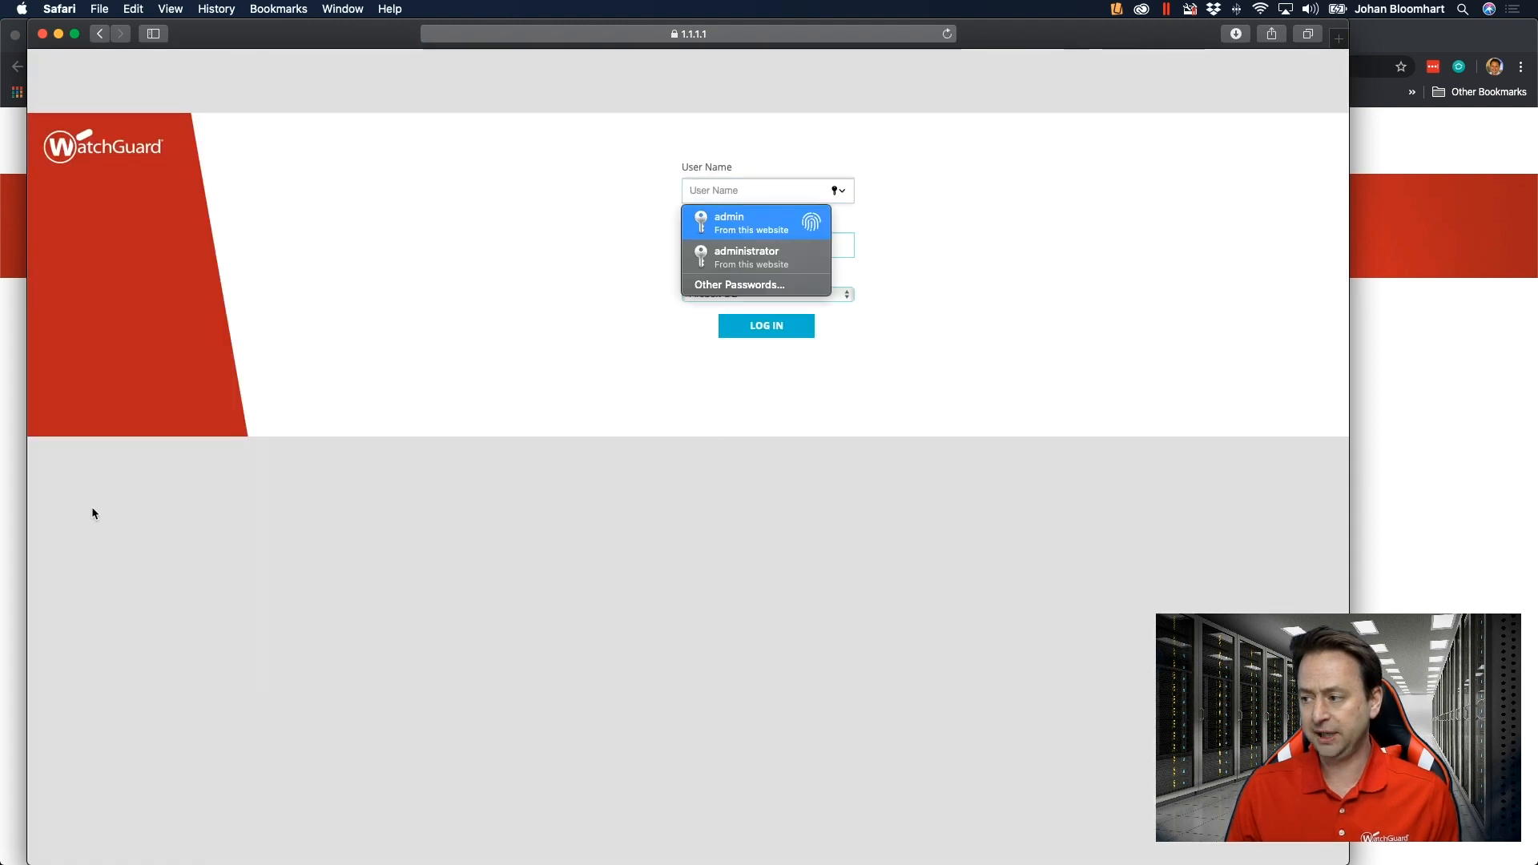
Log back in to the Firebox as admin with the saved passphrase on Firebox-DB and accept the Logon Disclaimer.
click(756, 224)
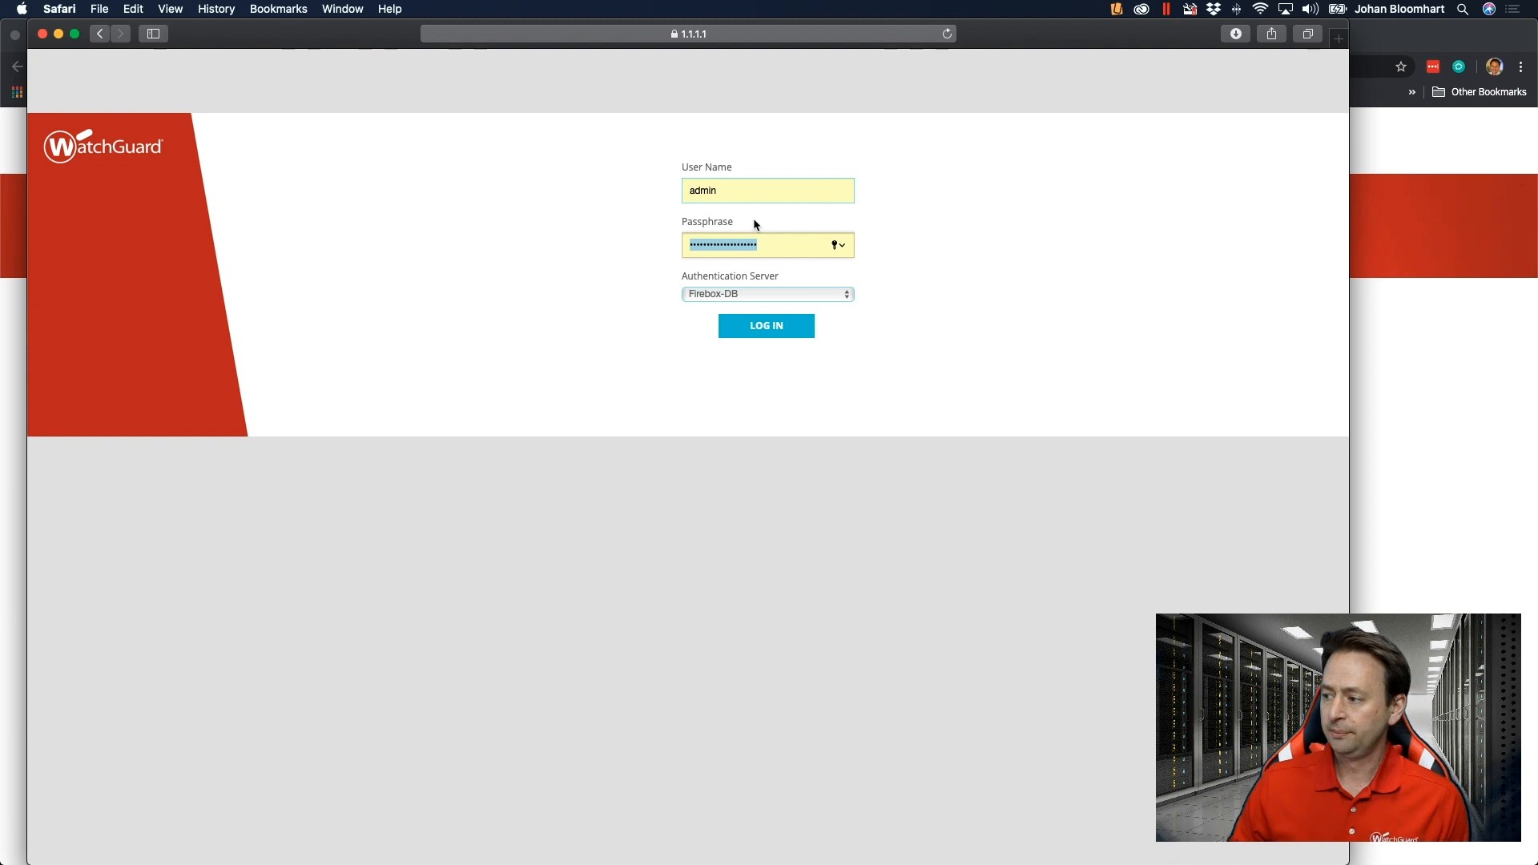
click(762, 326)
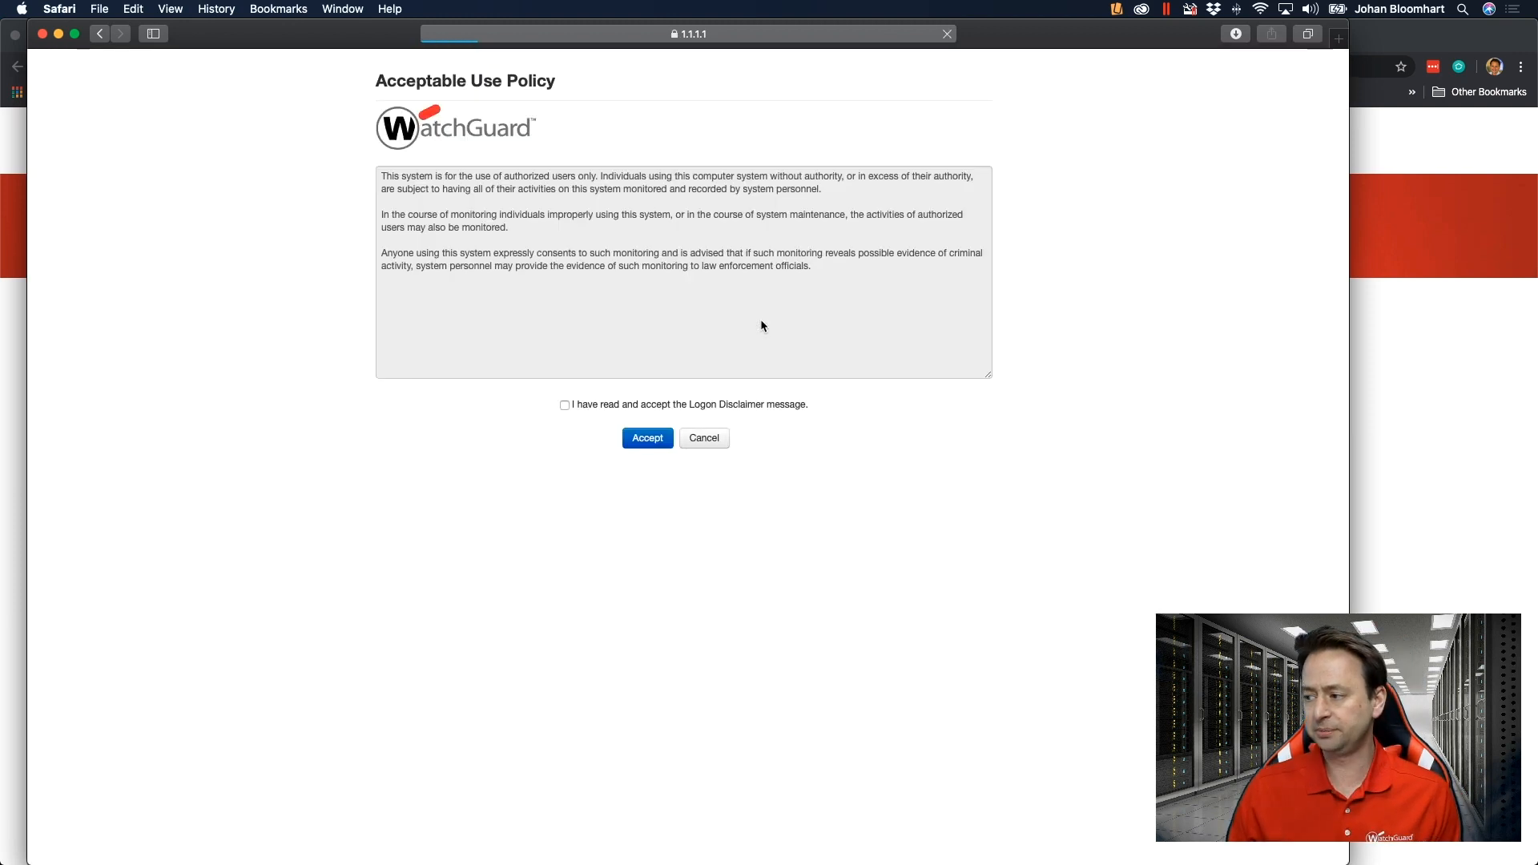
click(655, 409)
click(651, 439)
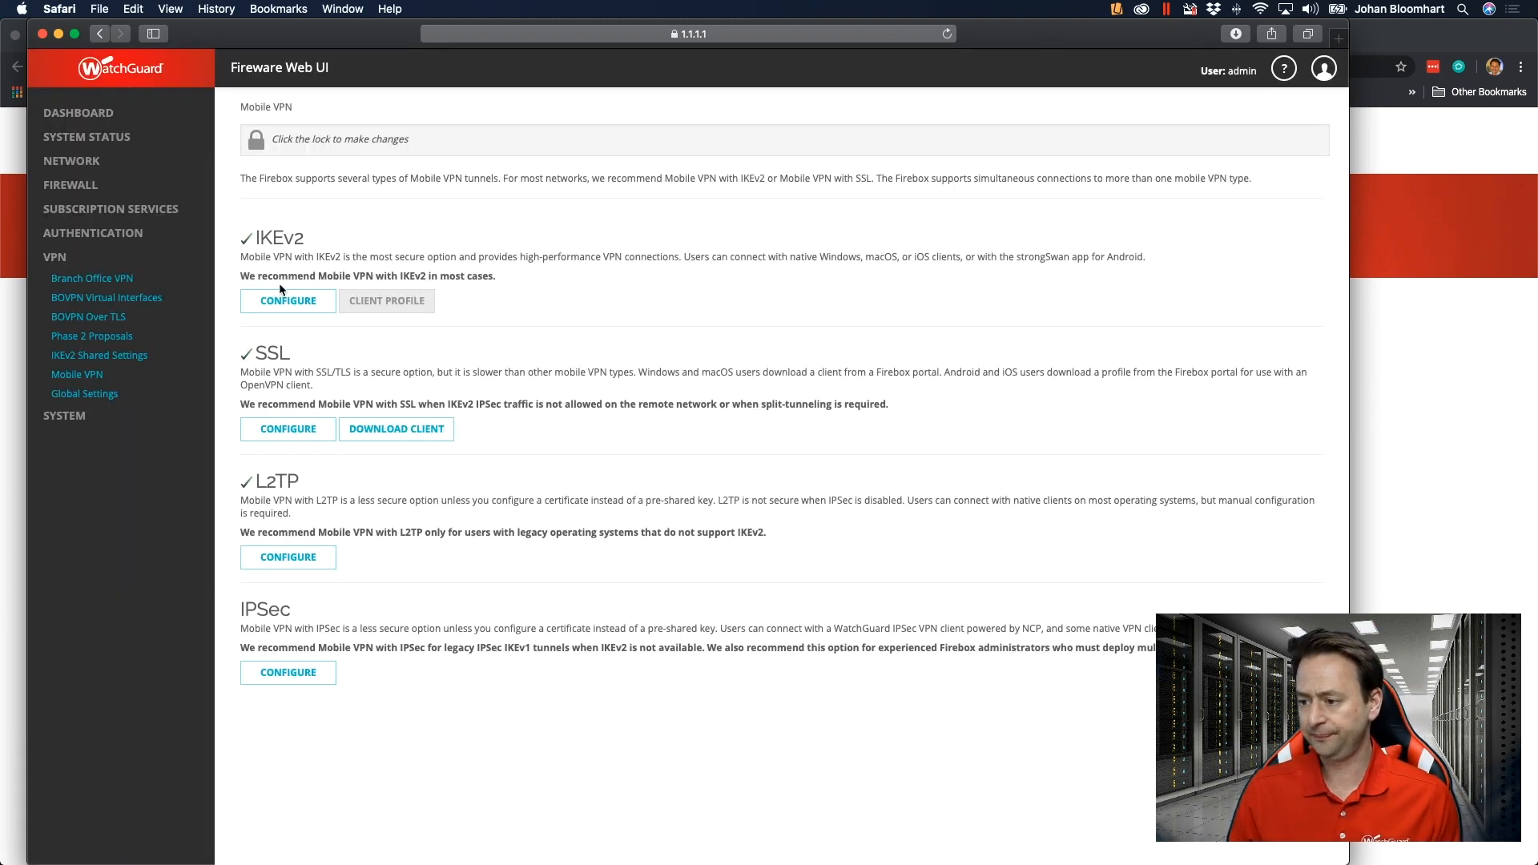
Download the Mobile VPN with SSL client profile and show the Downloads folder in Finder.
click(382, 434)
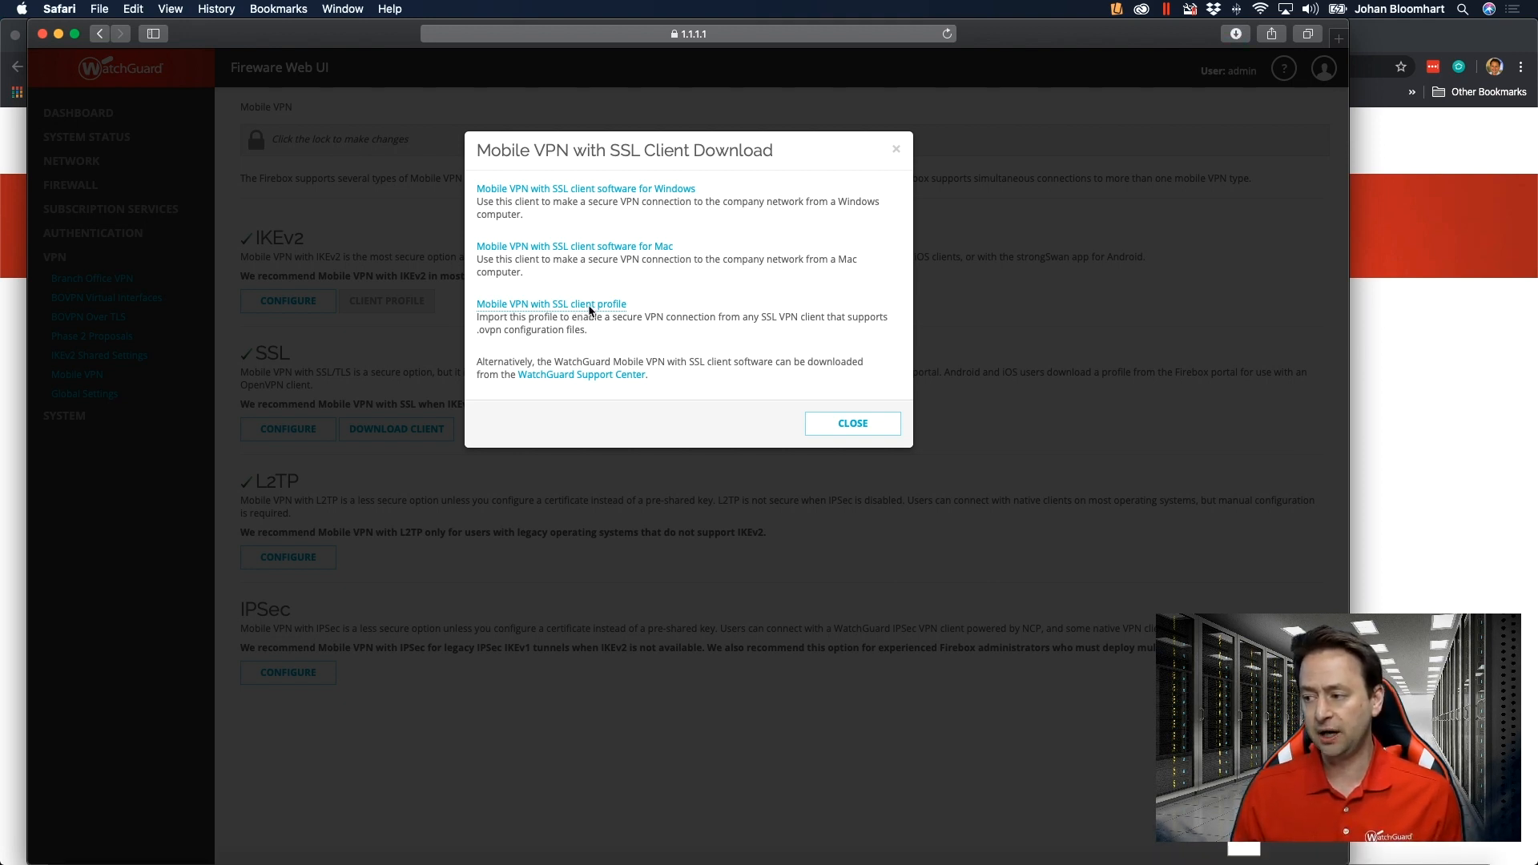
mouse_move(1447, 846)
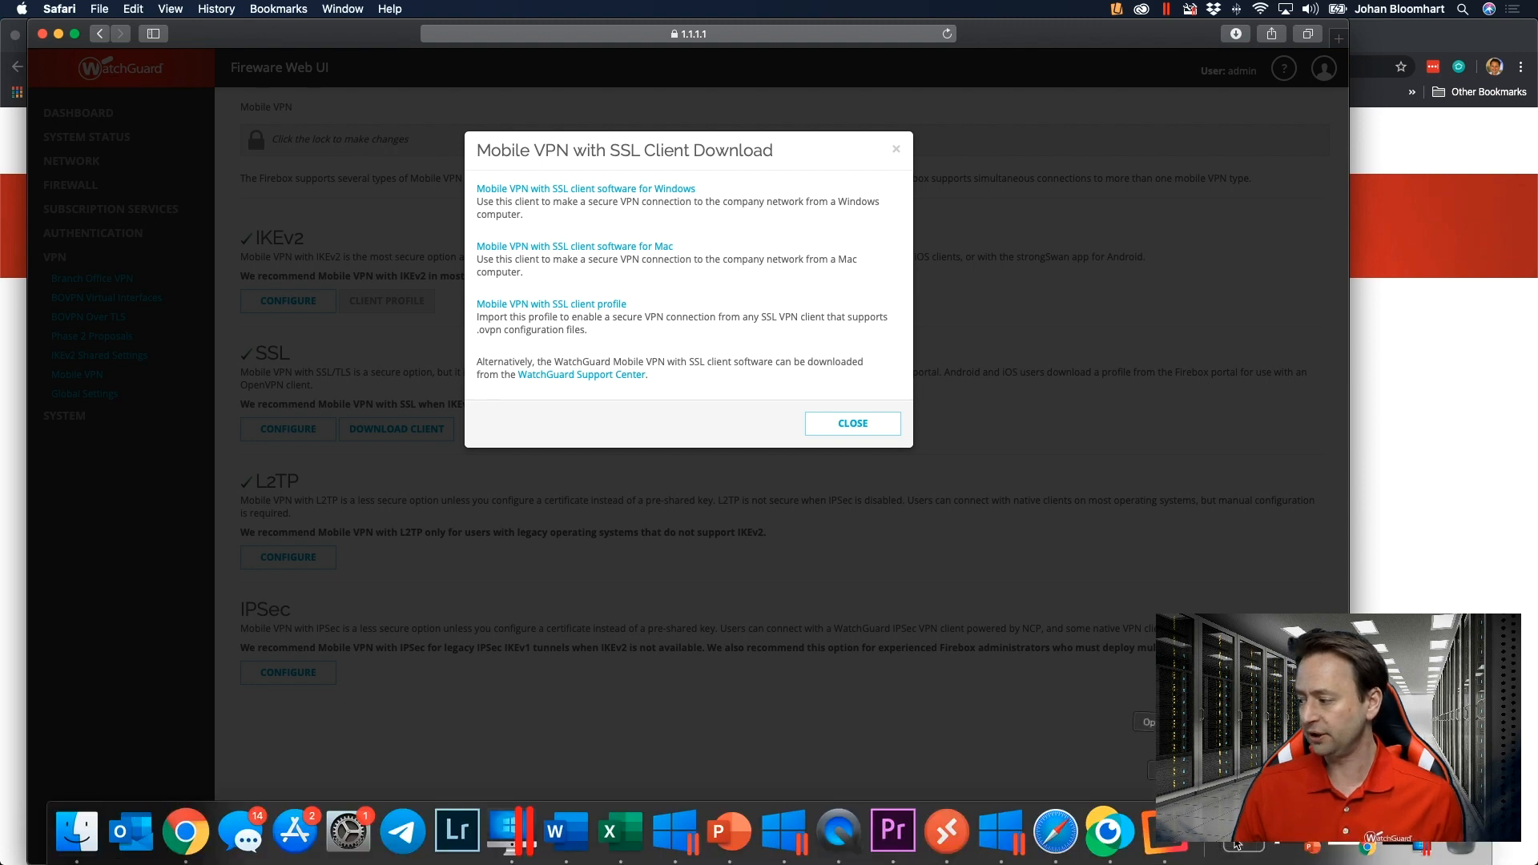
click(1422, 847)
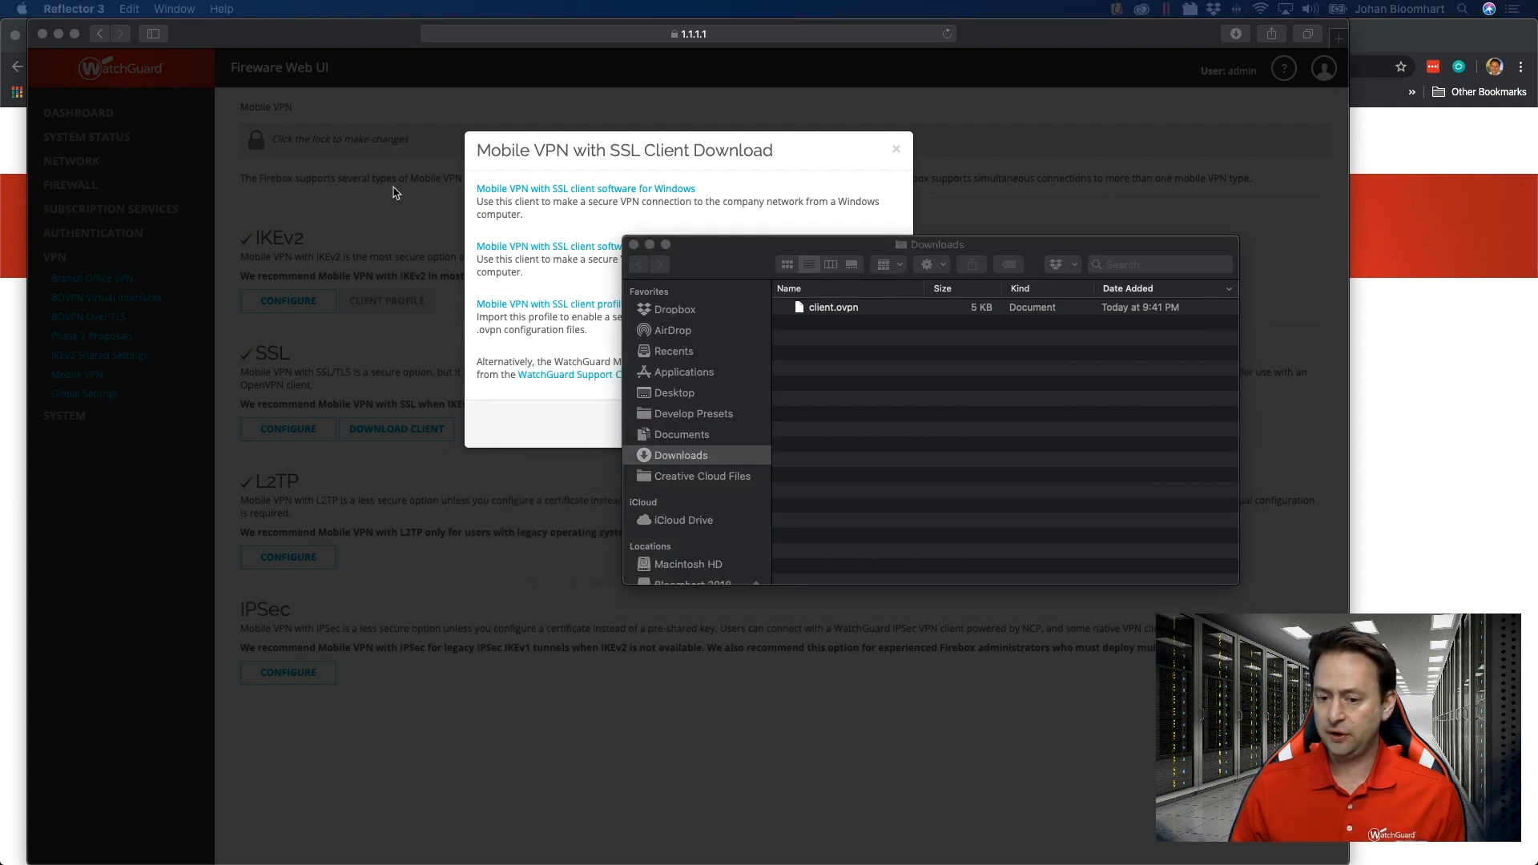
Place the mirrored phone with the Import Profile screen beside the Downloads folder and send client.ovpn to the phone through AirDrop.
drag(30, 198, 303, 44)
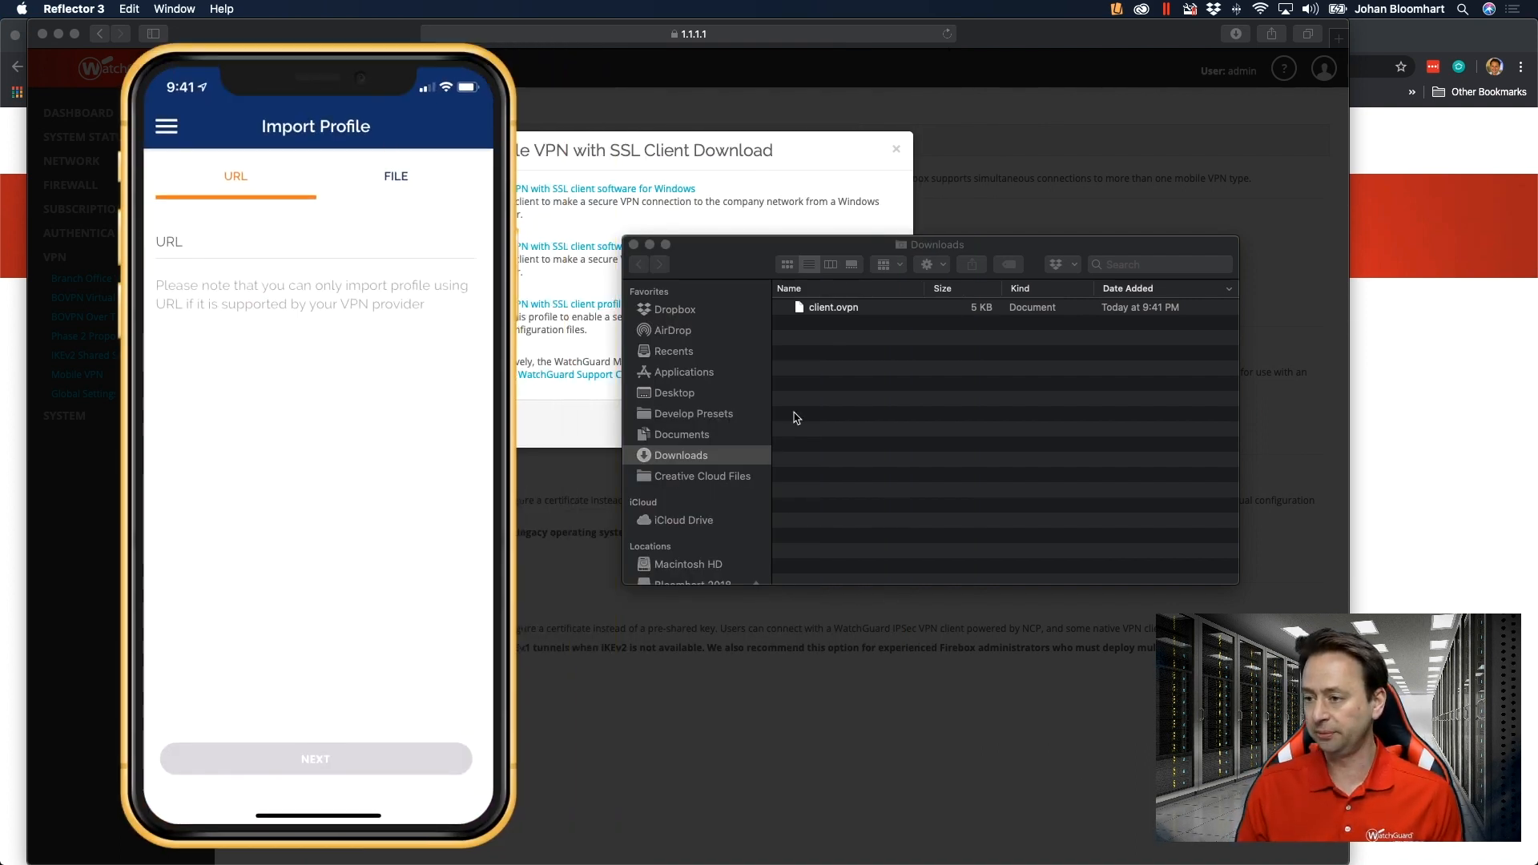
click(829, 310)
right_click(828, 310)
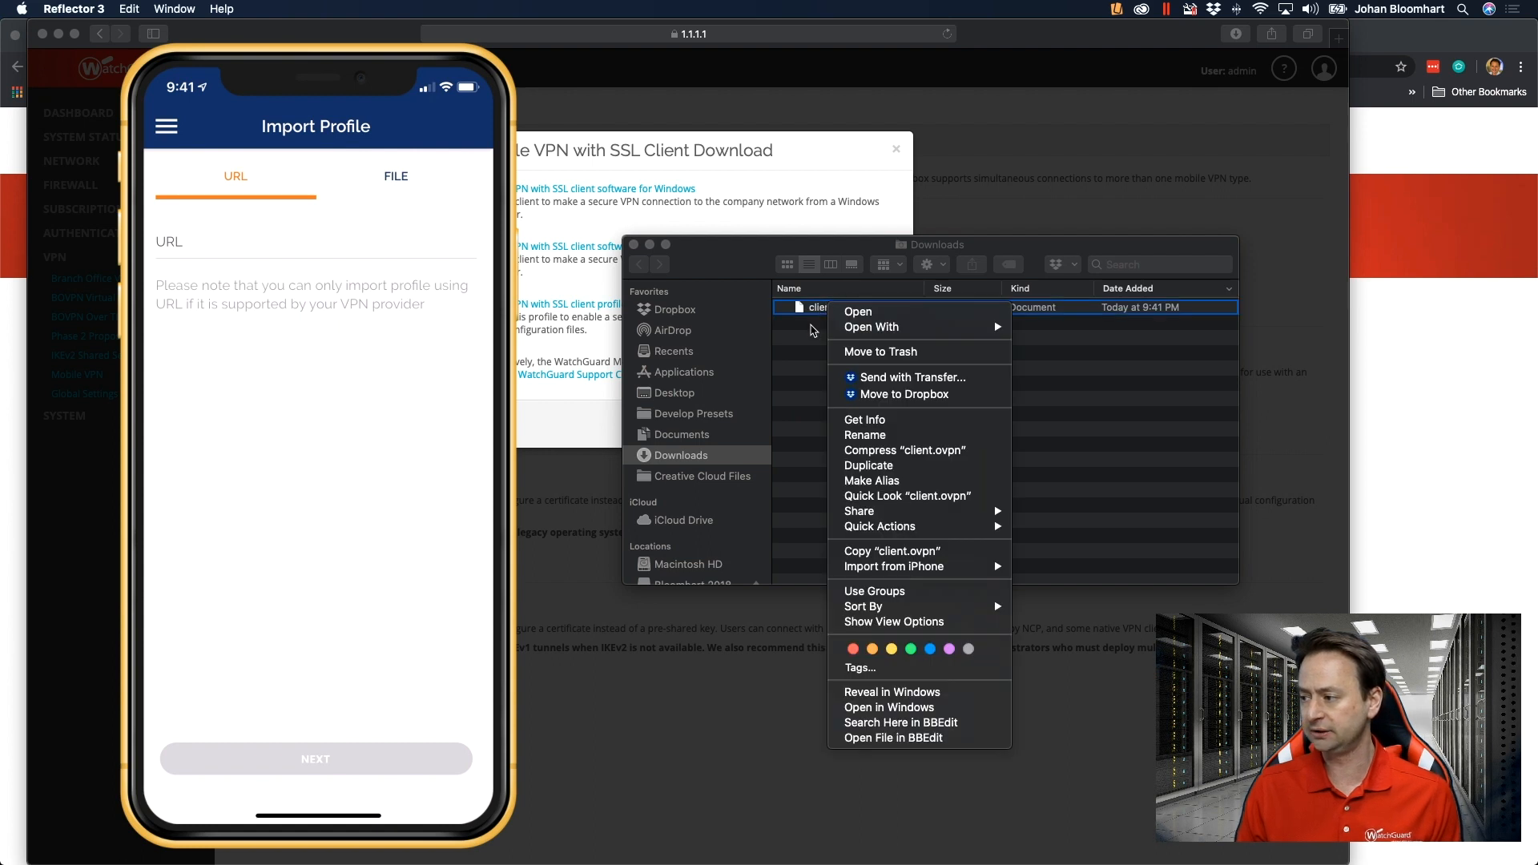
key(Escape)
right_click(825, 312)
mouse_move(885, 521)
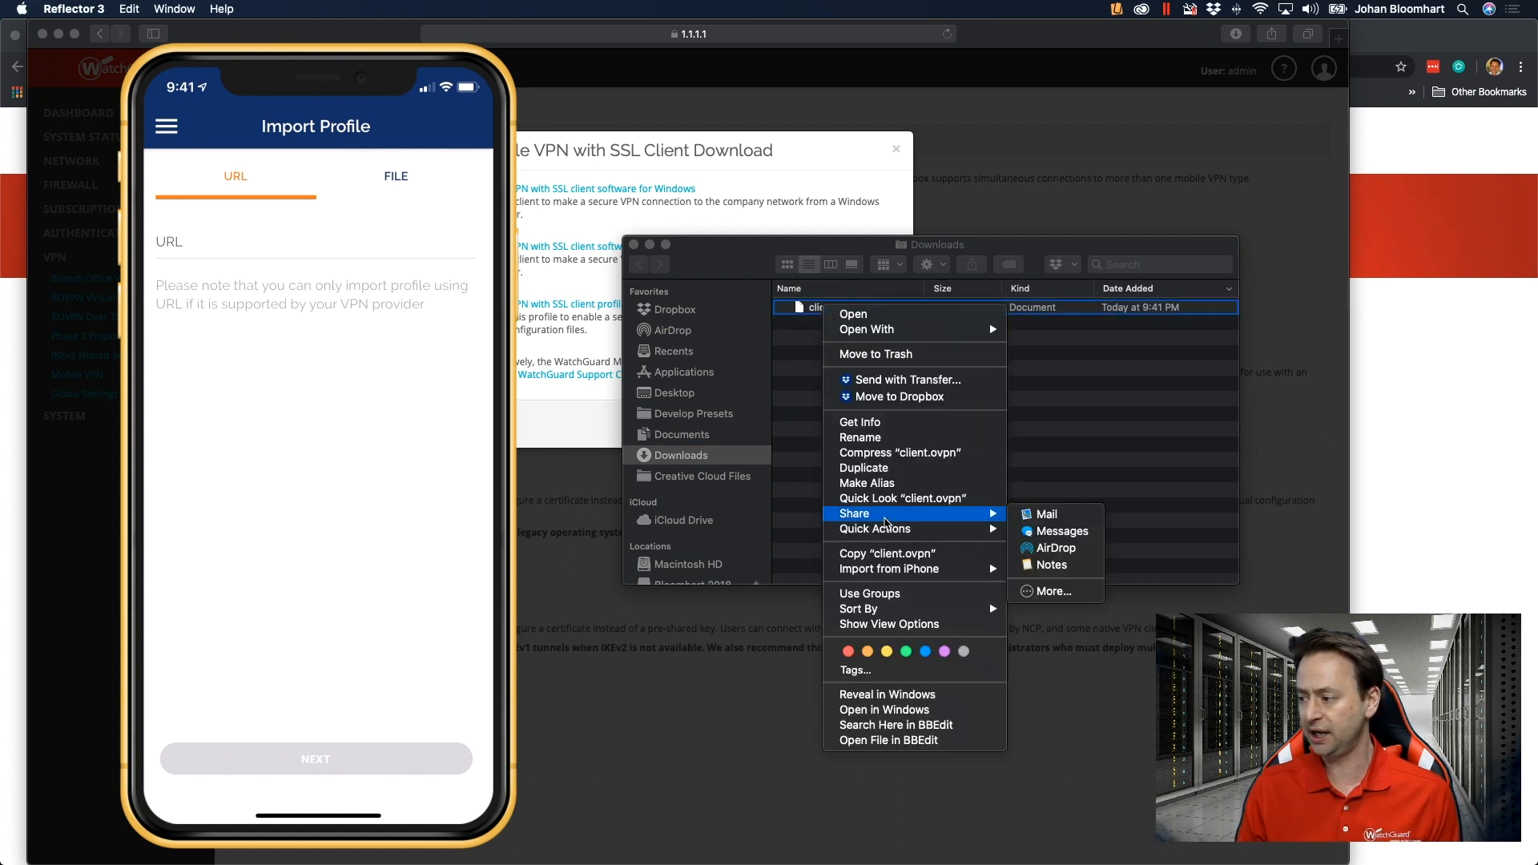
click(1057, 548)
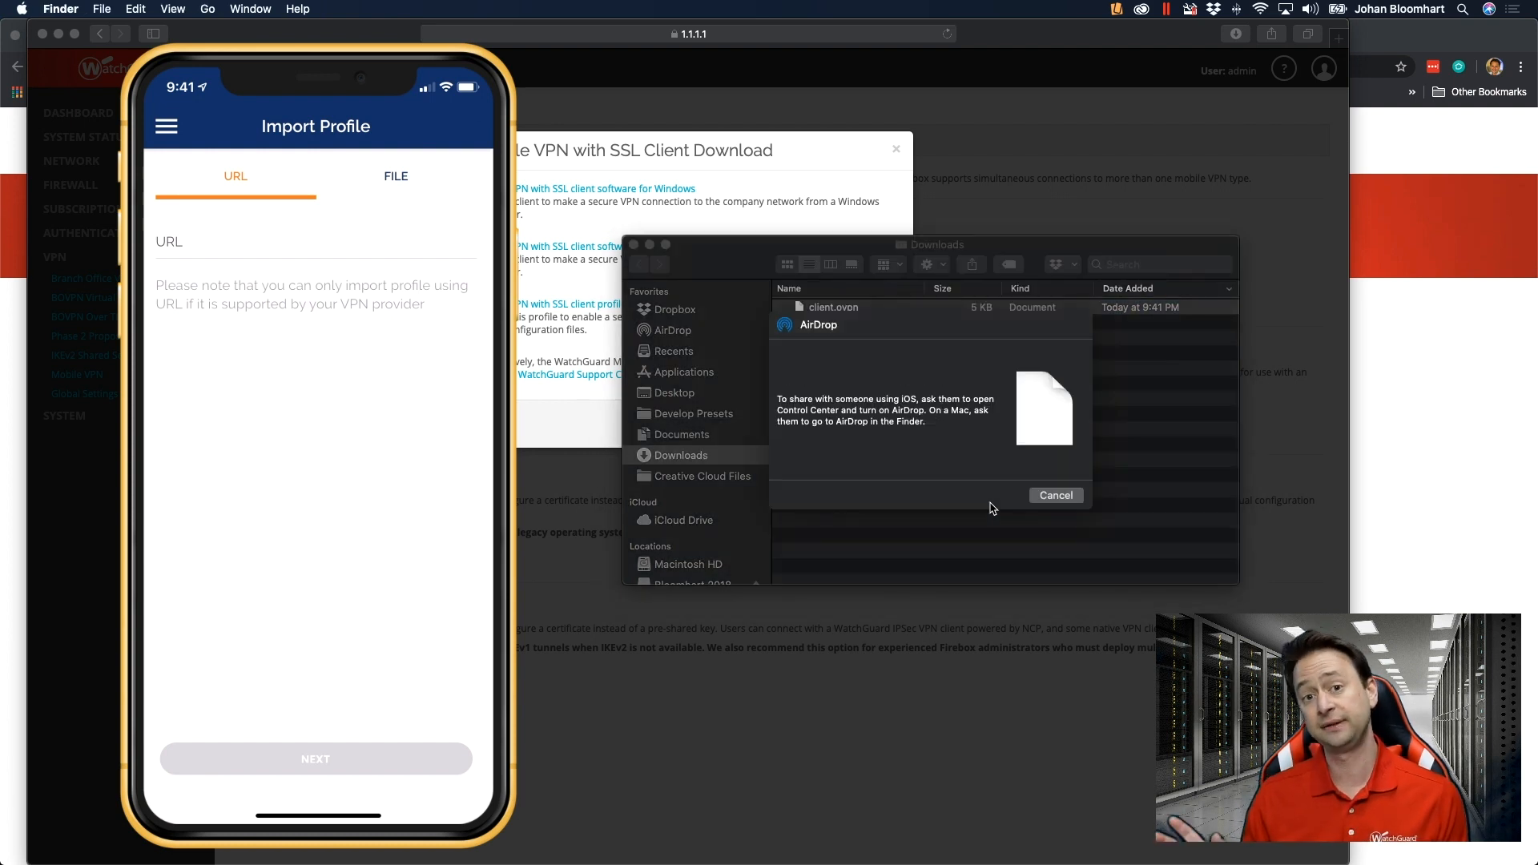
click(871, 366)
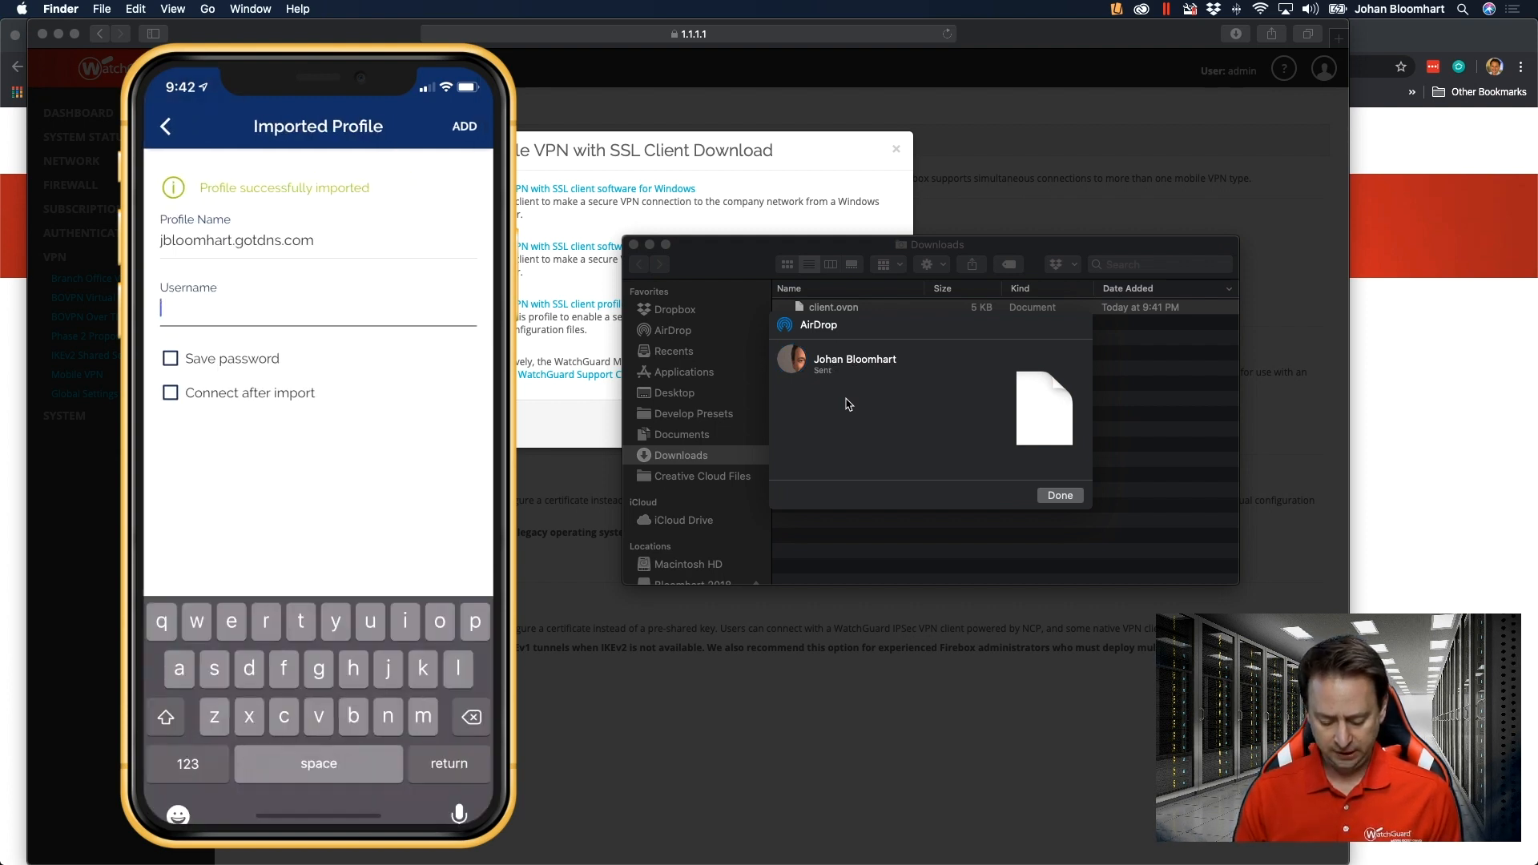
Enter the VPN account's user name for the imported profile on the phone.
text(jack)
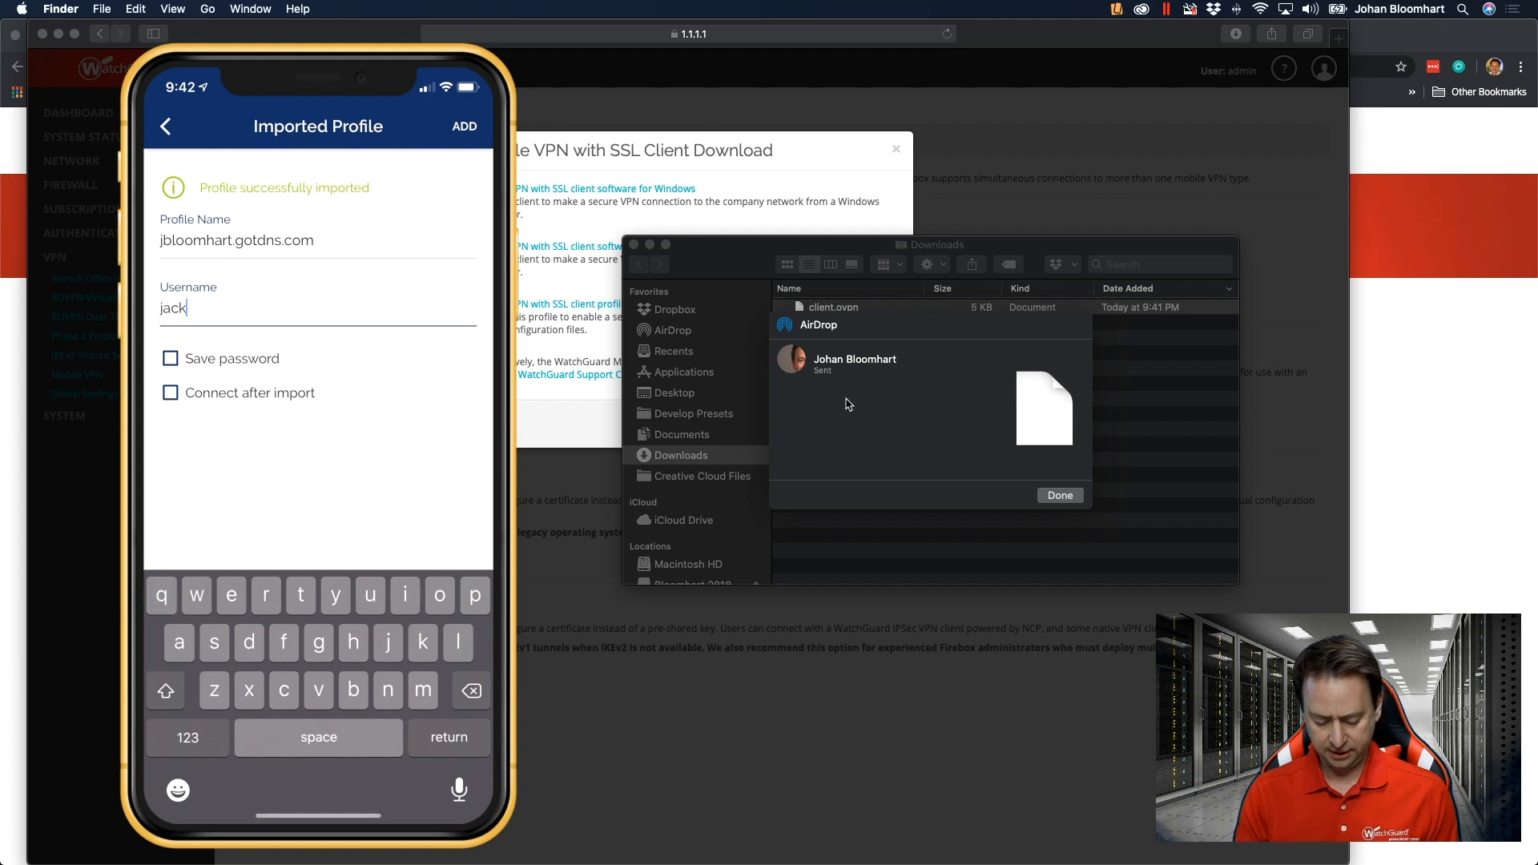